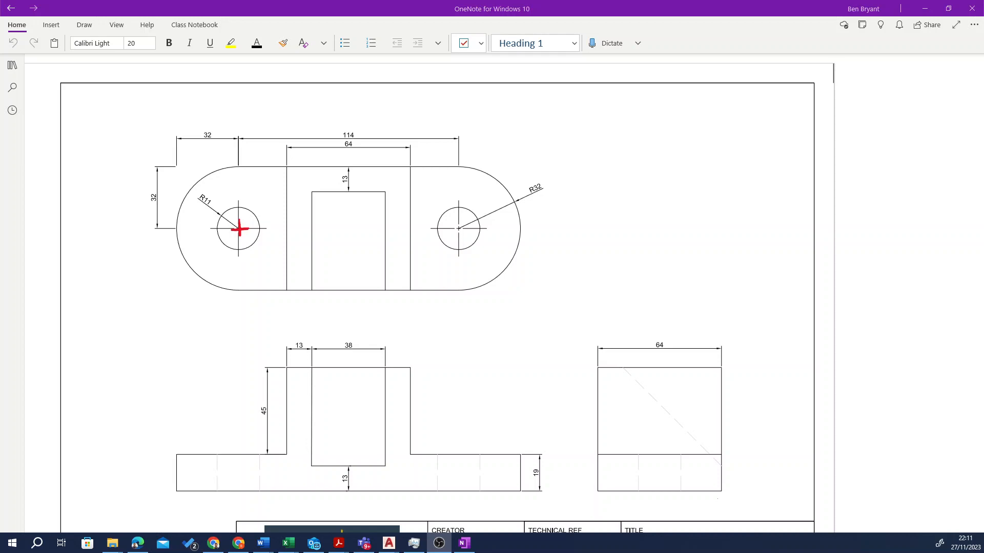
Label the left hole's centre 0,0 in ink and draw a vertical line up from it past the top view.
{"action": "left_click_drag", "start_coordinate": [248, 209], "coordinate": [246, 210]}
{"action": "left_click_drag", "start_coordinate": [252, 215], "coordinate": [257, 217]}
{"action": "left_click_drag", "start_coordinate": [239, 216], "coordinate": [238, 101]}
Ink the 32 and 114 distance arrows with their values above the top view and highlight the view's vertical centre line.
{"action": "mouse_move", "coordinate": [172, 115]}
{"action": "left_mouse_down"}
{"action": "mouse_move", "coordinate": [233, 114]}
{"action": "mouse_move", "coordinate": [177, 116]}
{"action": "mouse_move", "coordinate": [191, 96]}
{"action": "mouse_move", "coordinate": [213, 94]}
{"action": "mouse_move", "coordinate": [454, 112]}
{"action": "left_mouse_up"}
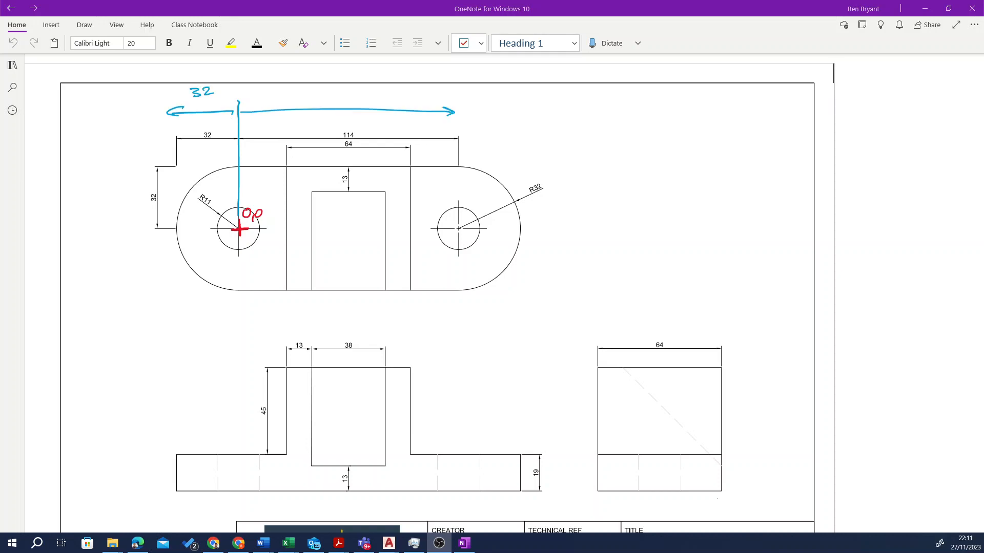
{"action": "left_click_drag", "start_coordinate": [340, 88], "coordinate": [348, 93]}
{"action": "left_click_drag", "start_coordinate": [347, 111], "coordinate": [351, 301]}
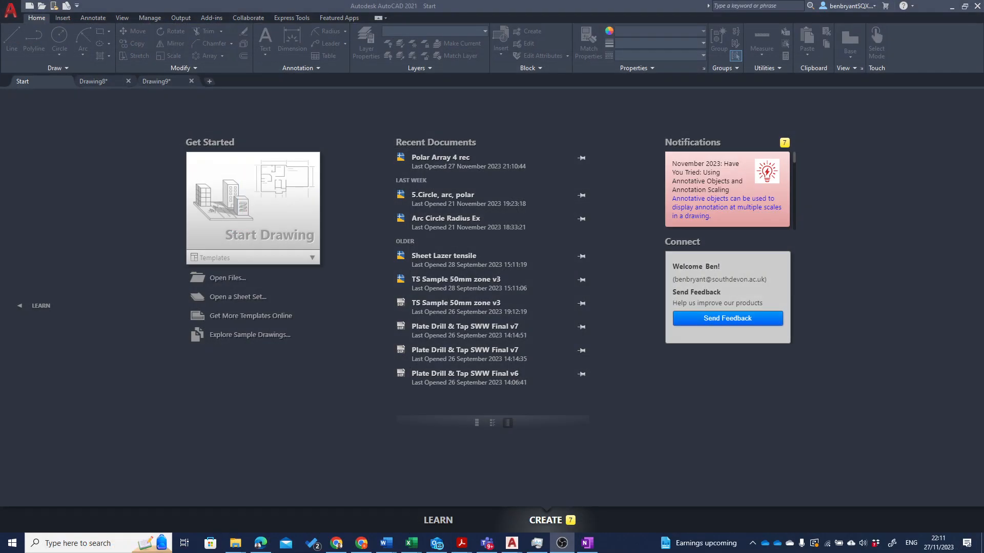
Start a new drawing in AutoCAD and draw a circle of radius 11 centred at 0,0.
{"action": "left_click", "coordinate": [262, 167]}
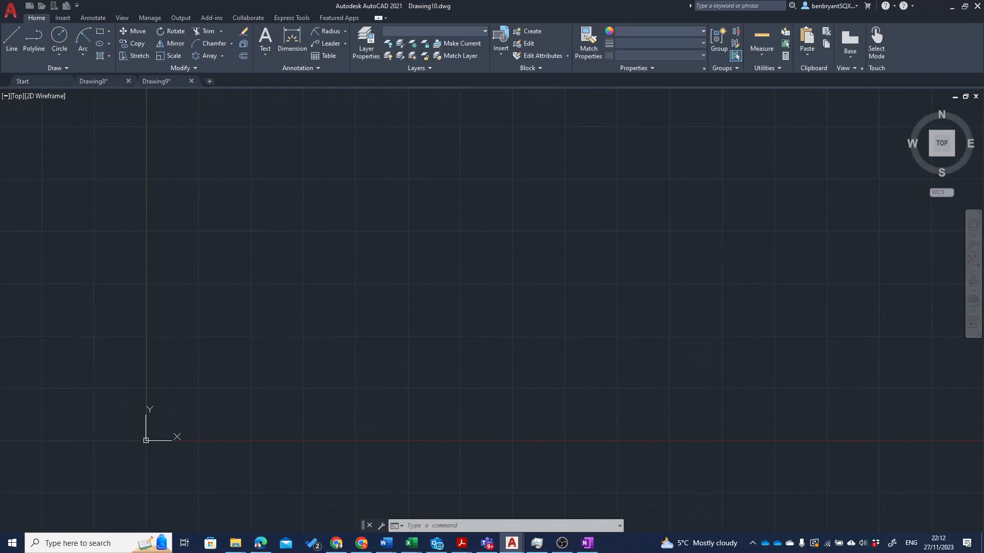
{"action": "middle_click_drag", "start_coordinate": [160, 410], "coordinate": [315, 305]}
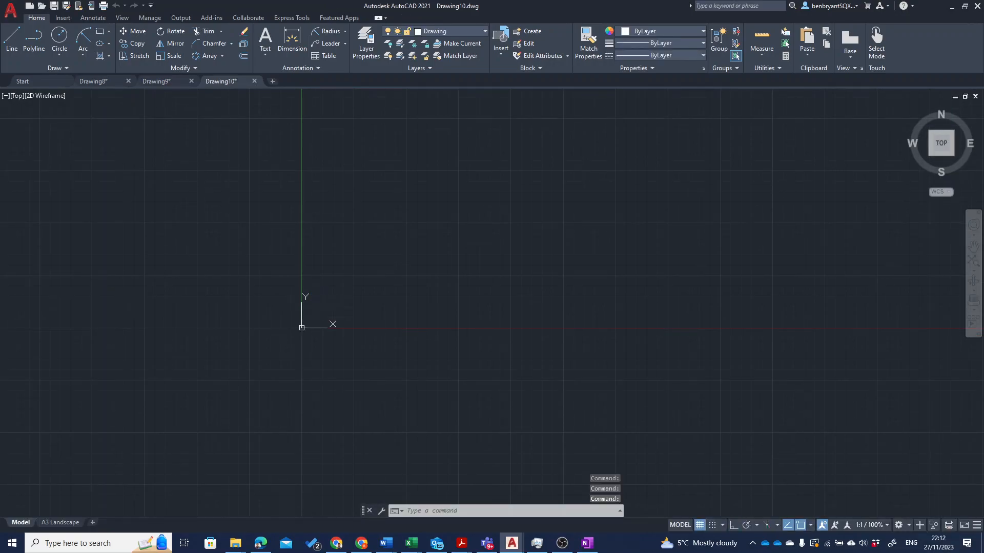
{"action": "type", "text": "c"}
{"action": "key", "text": "Return"}
{"action": "type", "text": "0,0"}
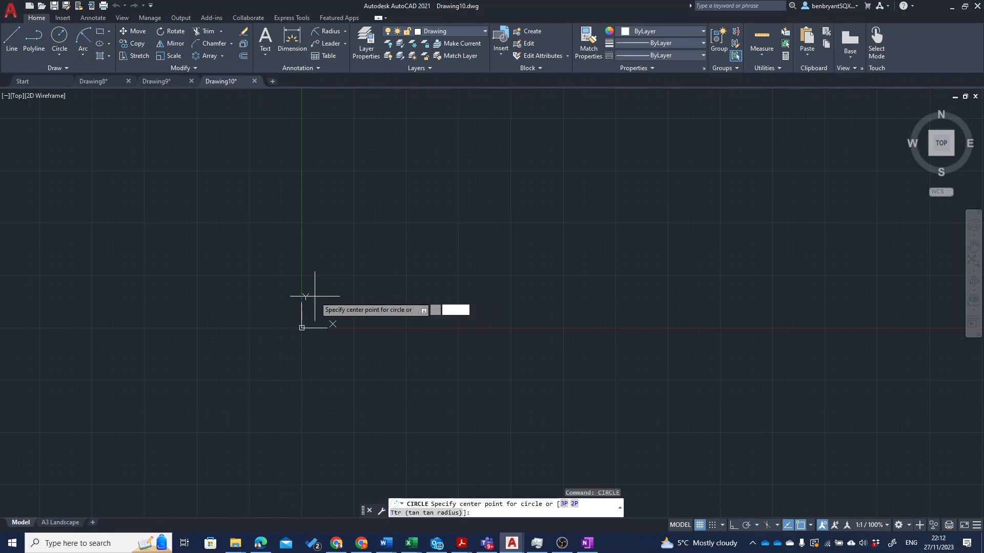
{"action": "key", "text": "Return"}
{"action": "type", "text": "11"}
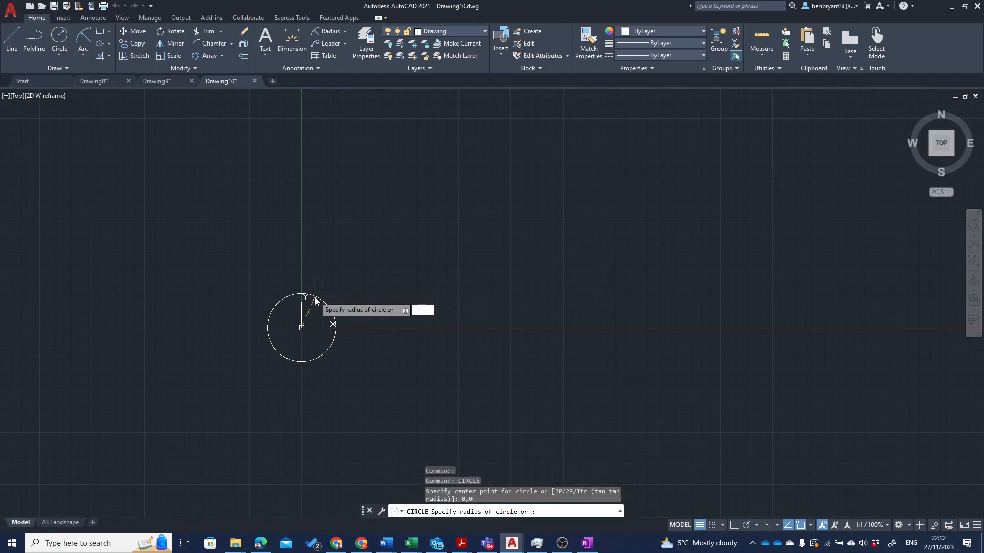
{"action": "key", "text": "Return"}
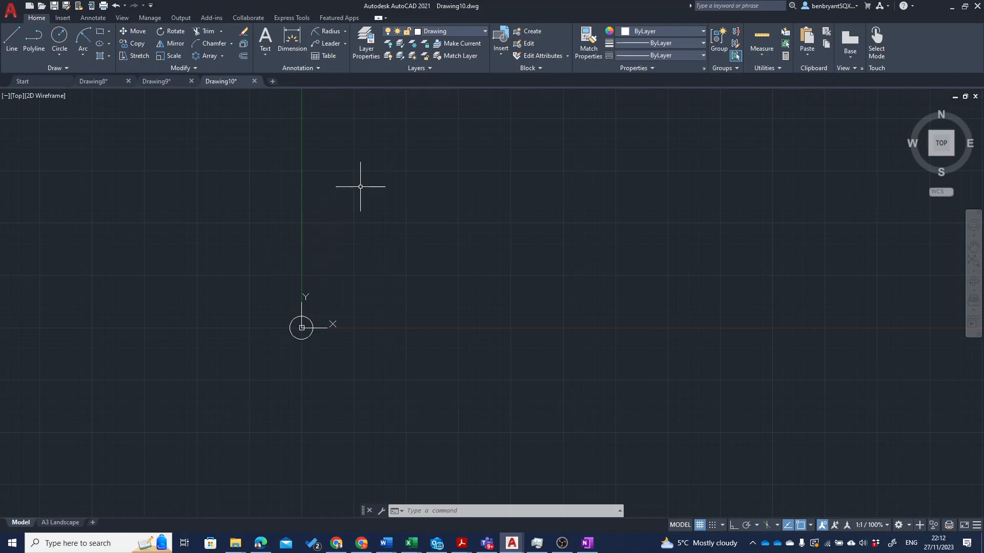
Make Construction the current layer and draw vertical and horizontal construction lines (XLINE) through 0,0 with ortho mode.
{"action": "left_click", "coordinate": [462, 31]}
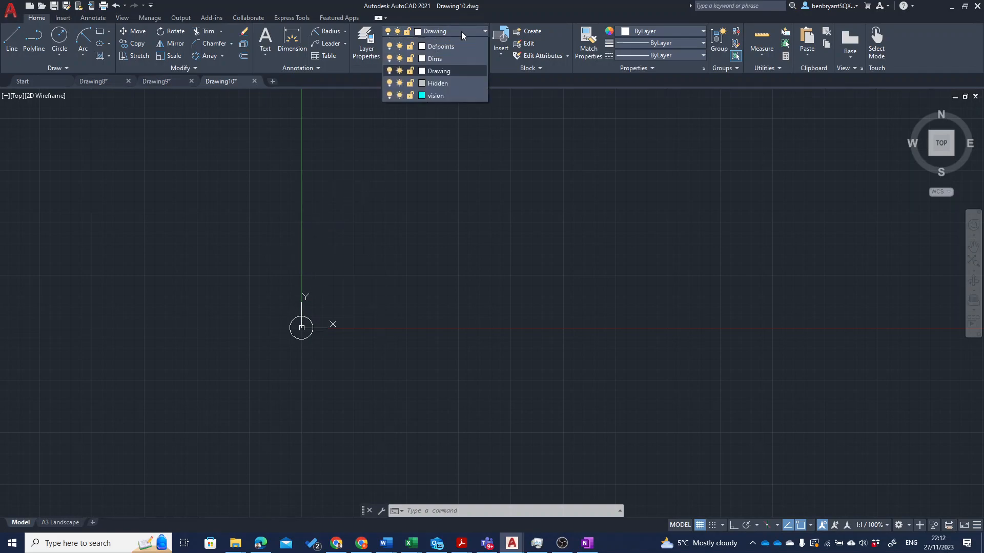
{"action": "left_click", "coordinate": [445, 81]}
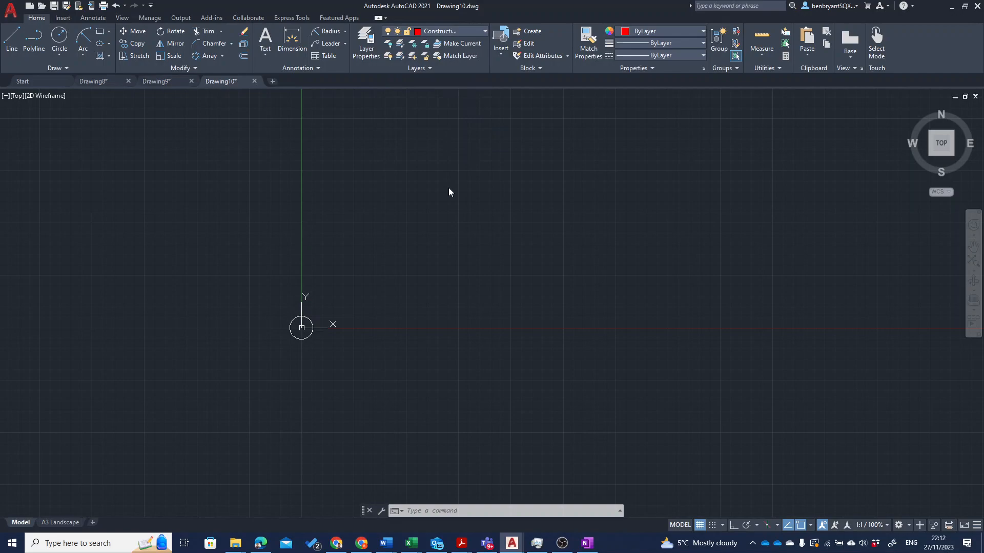
{"action": "type", "text": "XLINe"}
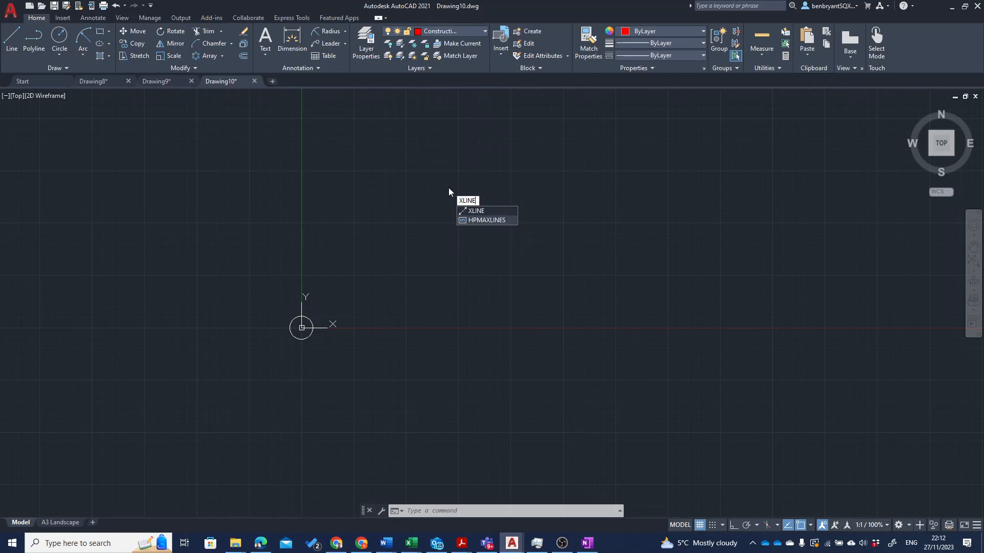
{"action": "key", "text": "Return"}
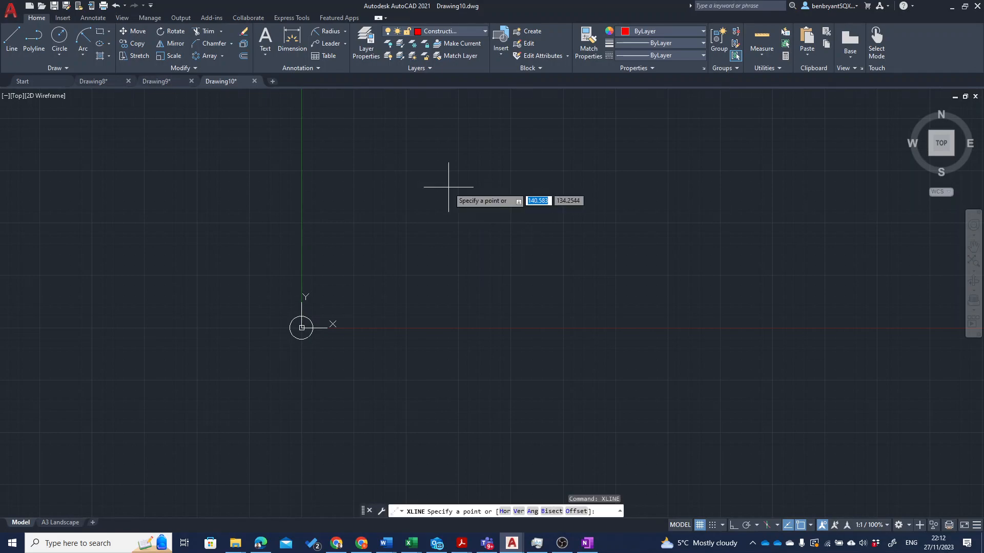
{"action": "type", "text": "0,0"}
{"action": "key", "text": "Return"}
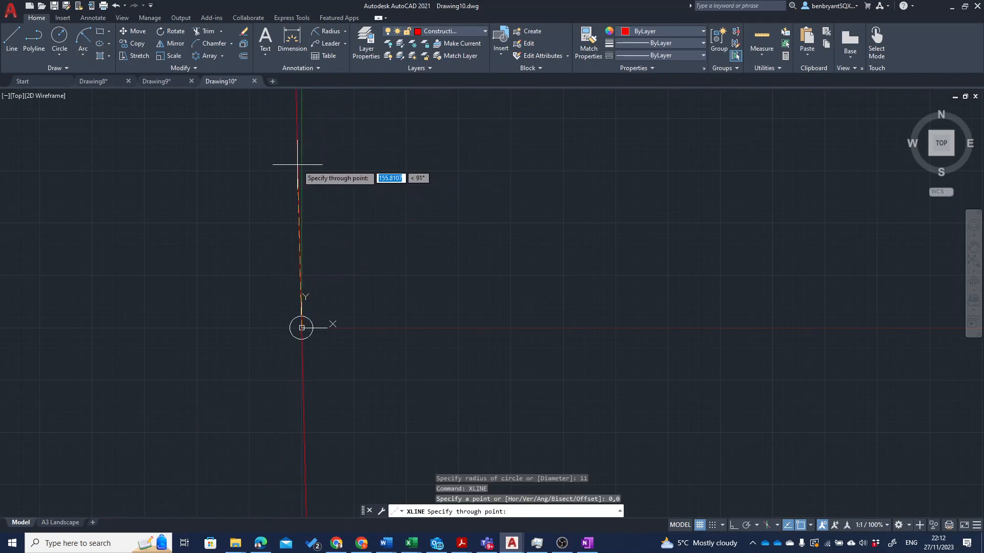
{"action": "key", "text": "F8"}
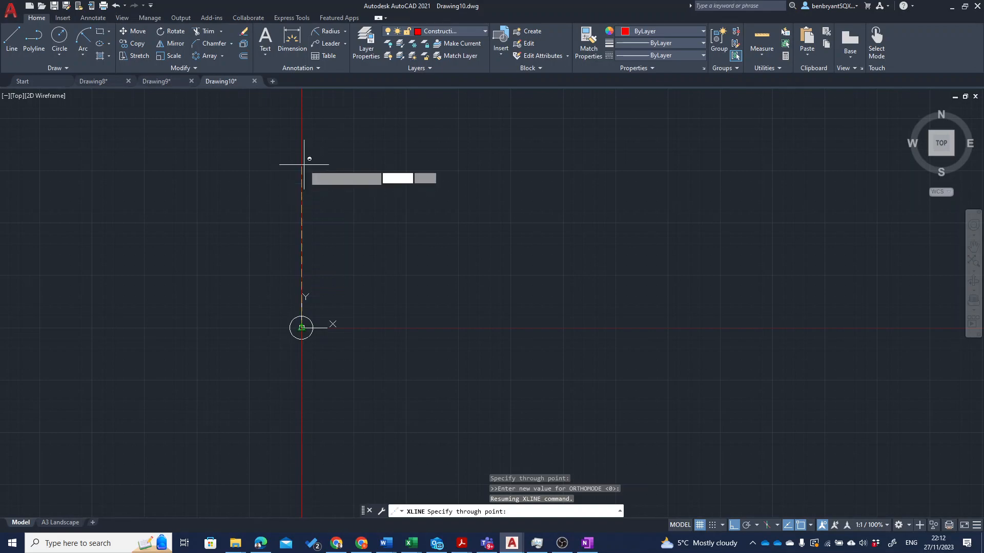
{"action": "left_click", "coordinate": [303, 165]}
{"action": "key", "text": "F8"}
{"action": "key", "text": "Escape"}
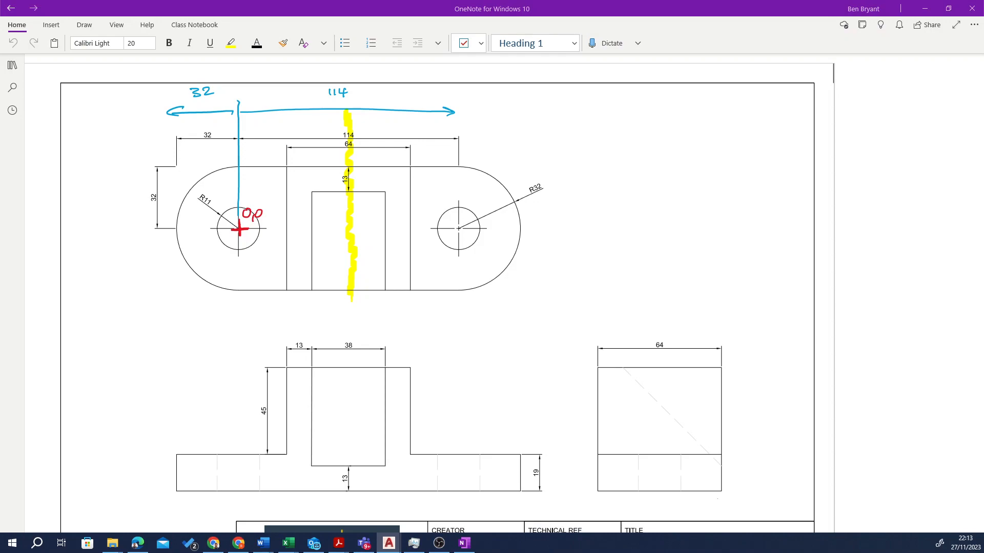
Switch to the OneNote page and add freehand ink notes in the blank area beside the top view.
{"action": "mouse_move", "coordinate": [613, 138]}
{"action": "left_mouse_down"}
{"action": "mouse_move", "coordinate": [621, 156]}
{"action": "mouse_move", "coordinate": [613, 157]}
{"action": "mouse_move", "coordinate": [651, 139]}
{"action": "mouse_move", "coordinate": [660, 146]}
{"action": "left_mouse_up"}
{"action": "left_click_drag", "start_coordinate": [607, 166], "coordinate": [676, 148]}
{"action": "left_click_drag", "start_coordinate": [620, 179], "coordinate": [697, 163]}
{"action": "left_click_drag", "start_coordinate": [697, 162], "coordinate": [778, 153]}
{"action": "left_click_drag", "start_coordinate": [775, 148], "coordinate": [789, 152]}
{"action": "left_click_drag", "start_coordinate": [623, 203], "coordinate": [807, 158]}
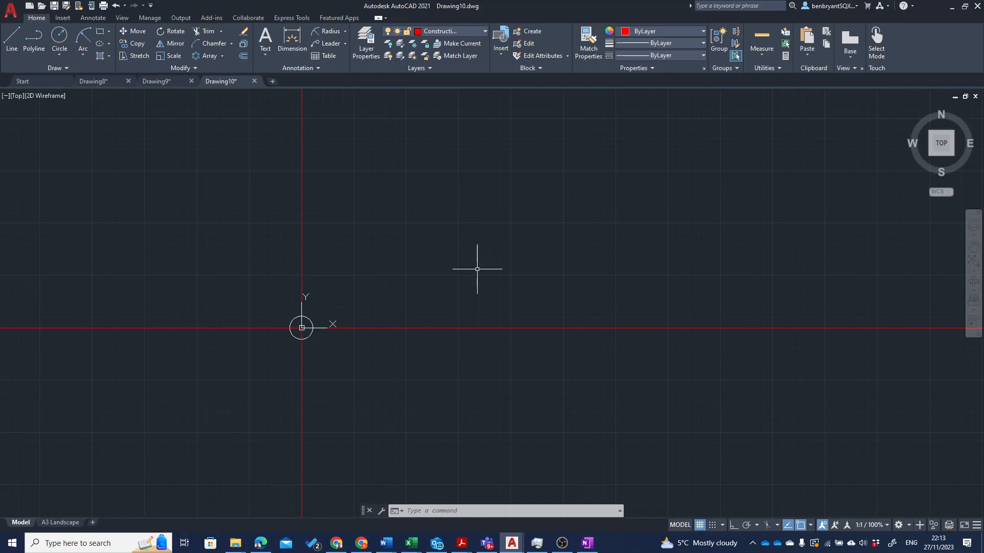
Return to AutoCAD and offset the vertical construction line 114 to the right for the second hole's centre.
{"action": "type", "text": "offset"}
{"action": "key", "text": "Return"}
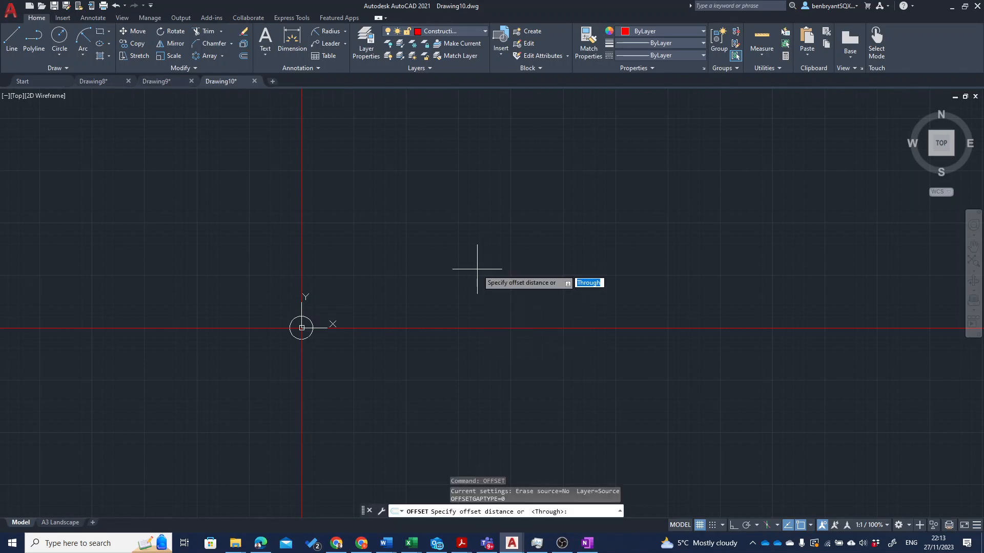
{"action": "type", "text": "114"}
{"action": "key", "text": "Return"}
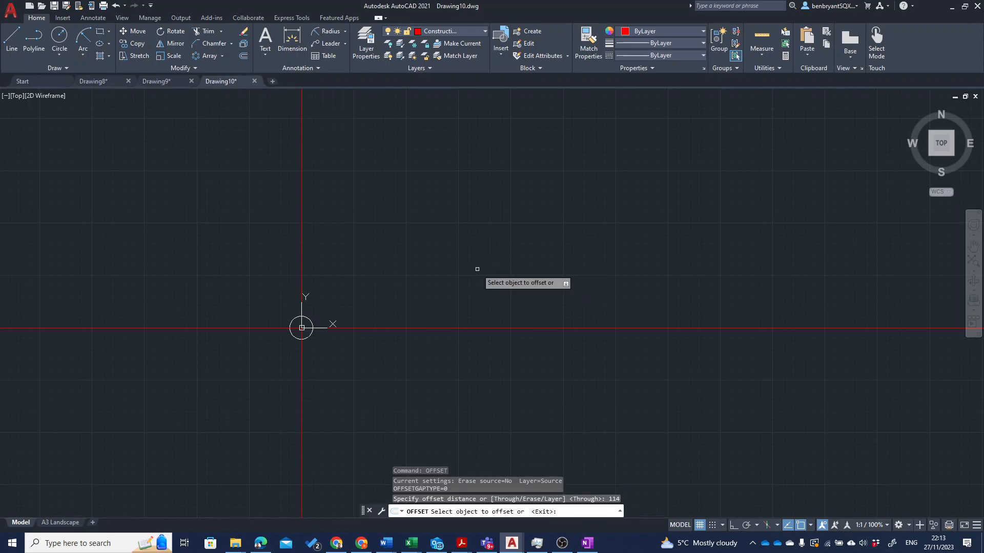
{"action": "left_click", "coordinate": [301, 243]}
{"action": "left_click", "coordinate": [558, 255]}
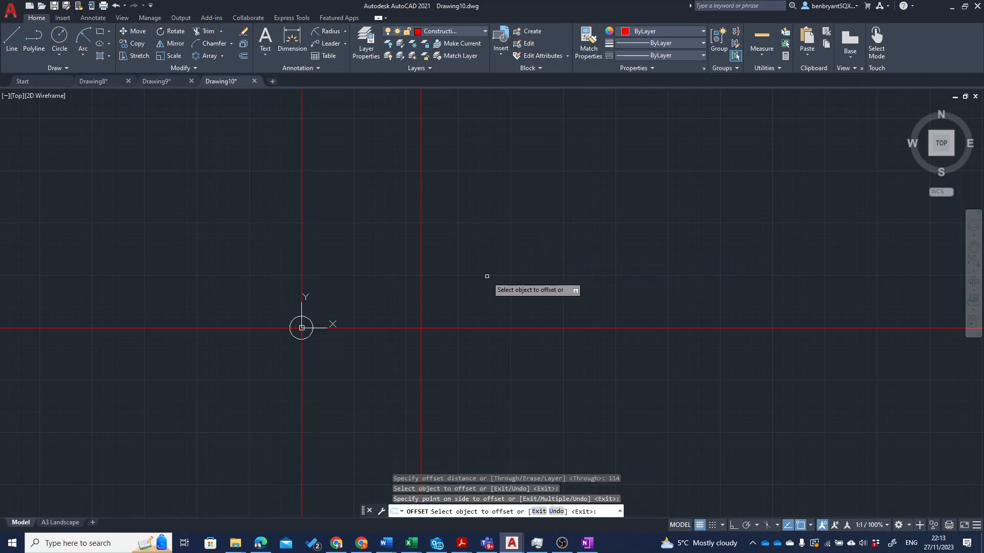
{"action": "key", "text": "Escape"}
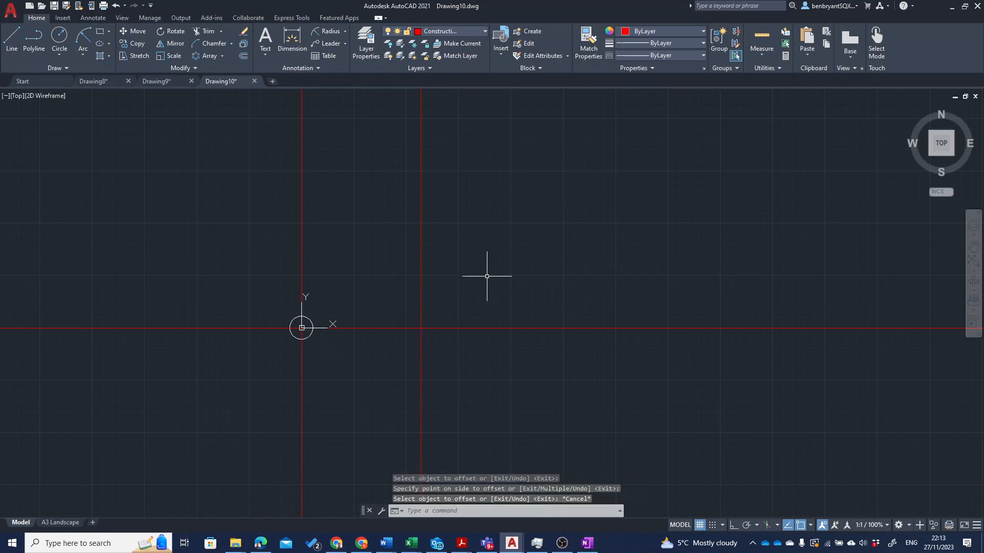
Offset the horizontal construction line through the origin by 32 both above and below.
{"action": "key", "text": "Return"}
{"action": "type", "text": "10"}
{"action": "key", "text": "Return"}
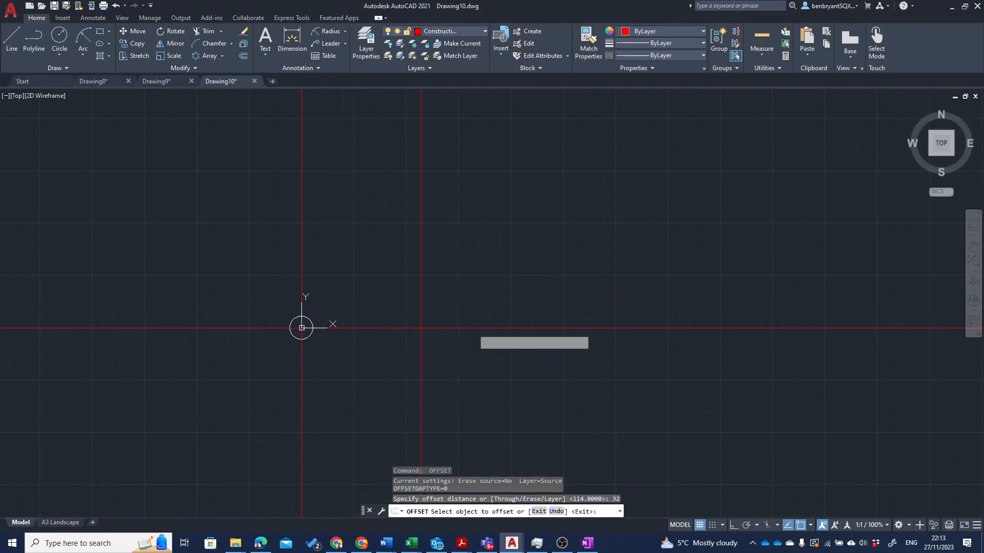
{"action": "left_click", "coordinate": [468, 329]}
{"action": "left_click", "coordinate": [464, 240]}
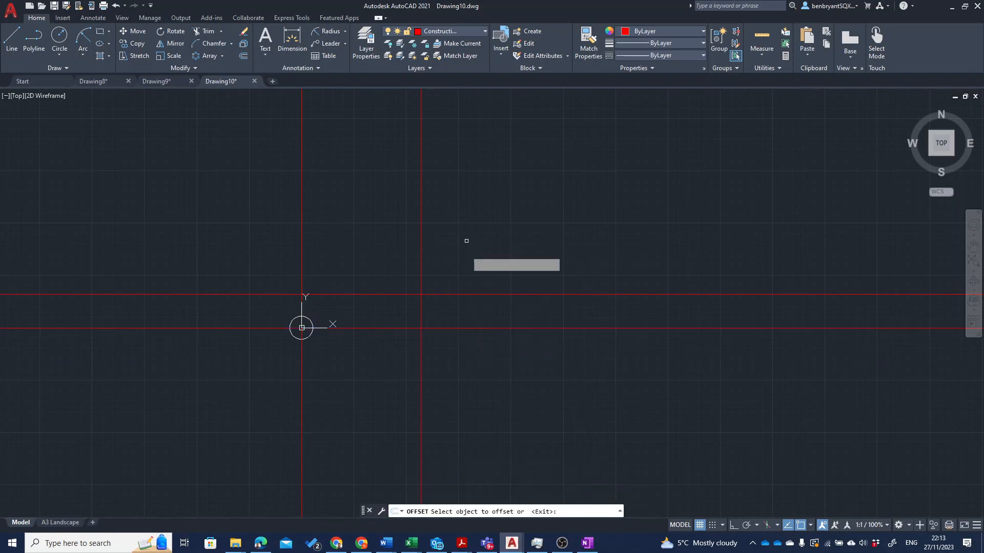
{"action": "left_click", "coordinate": [476, 328]}
{"action": "left_click", "coordinate": [478, 361]}
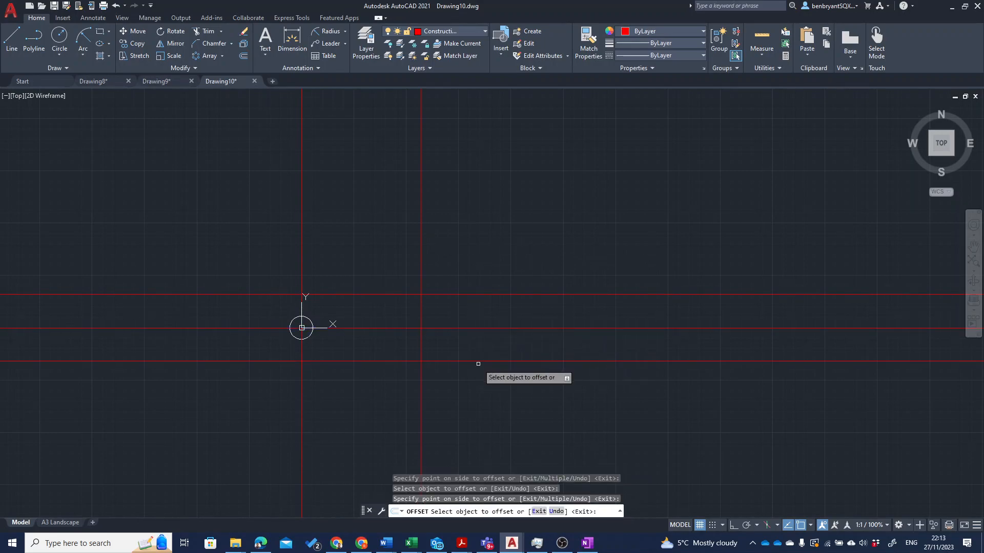
{"action": "key", "text": "Escape"}
Draw a circle of radius 32 centred at 0,0 around the existing hole.
{"action": "scroll", "coordinate": [374, 340], "scroll_direction": "up", "scroll_amount": 4}
{"action": "middle_click_drag", "start_coordinate": [386, 337], "coordinate": [505, 340]}
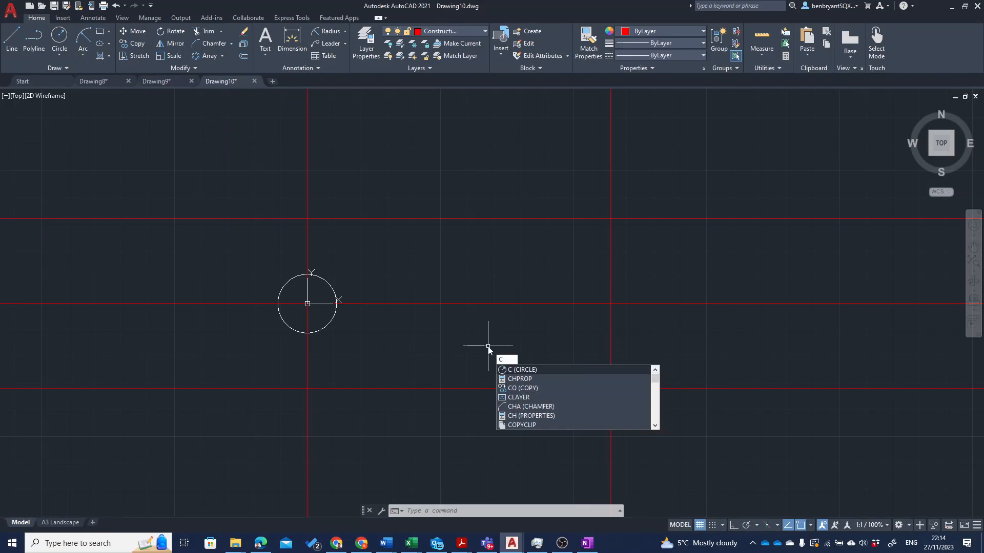
{"action": "key", "text": "Return"}
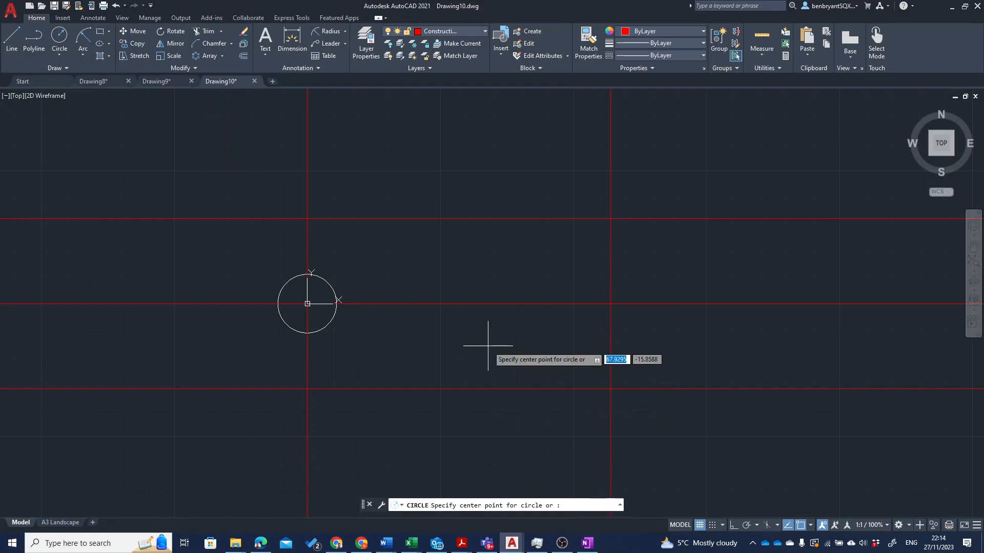
{"action": "key", "text": "Tab"}
{"action": "type", "text": "0"}
{"action": "key", "text": "Return"}
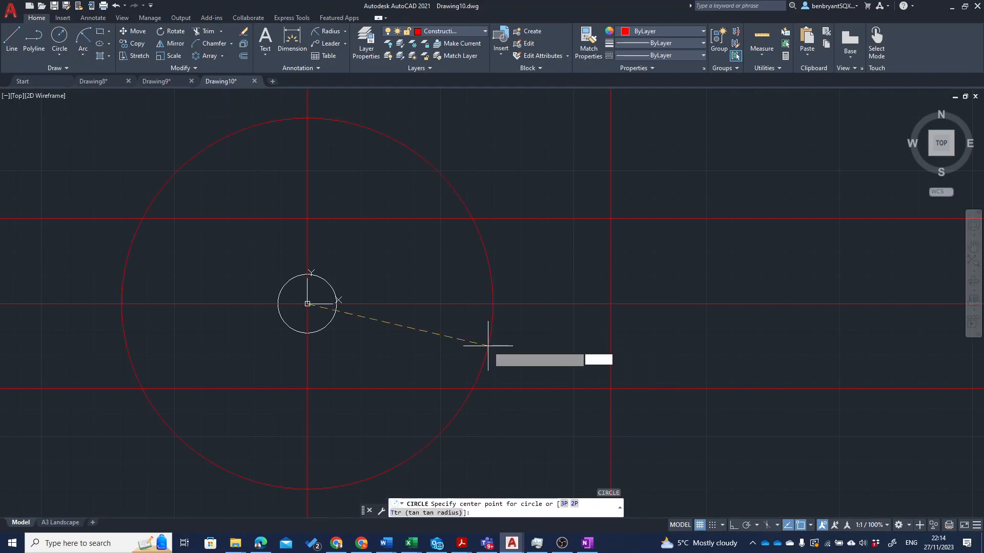
{"action": "type", "text": "32"}
{"action": "key", "text": "Return"}
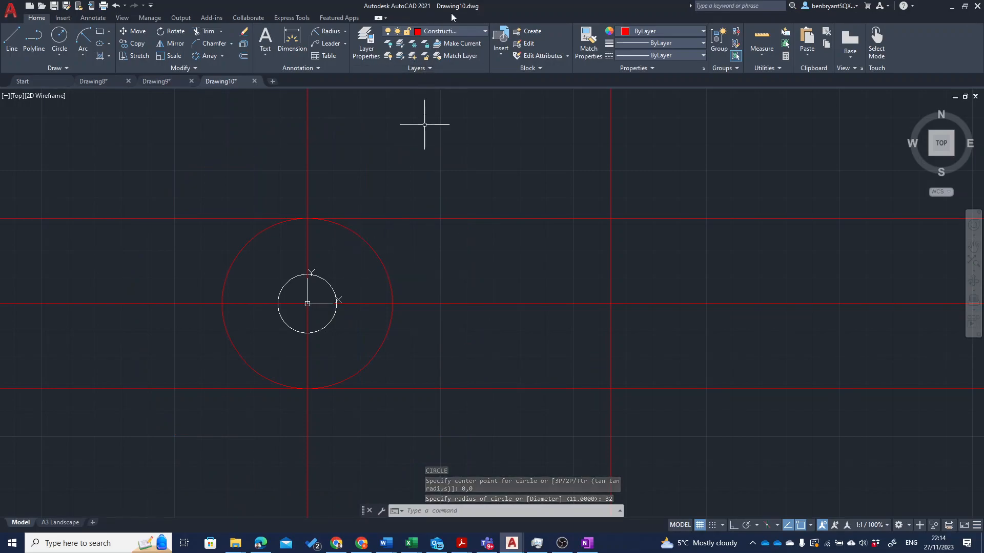
Make Drawing the current layer and move the radius 32 circle onto it.
{"action": "left_click", "coordinate": [450, 31]}
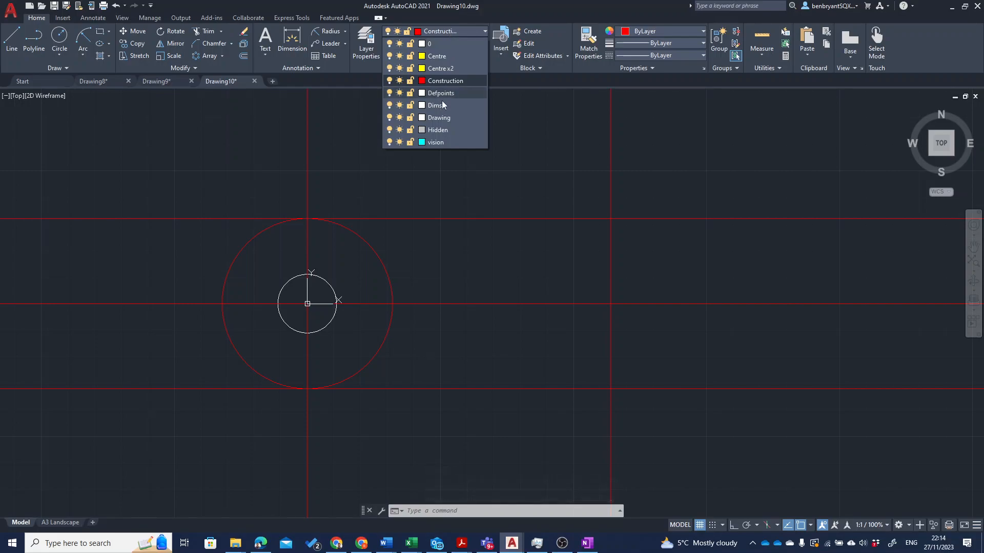
{"action": "left_click", "coordinate": [444, 117]}
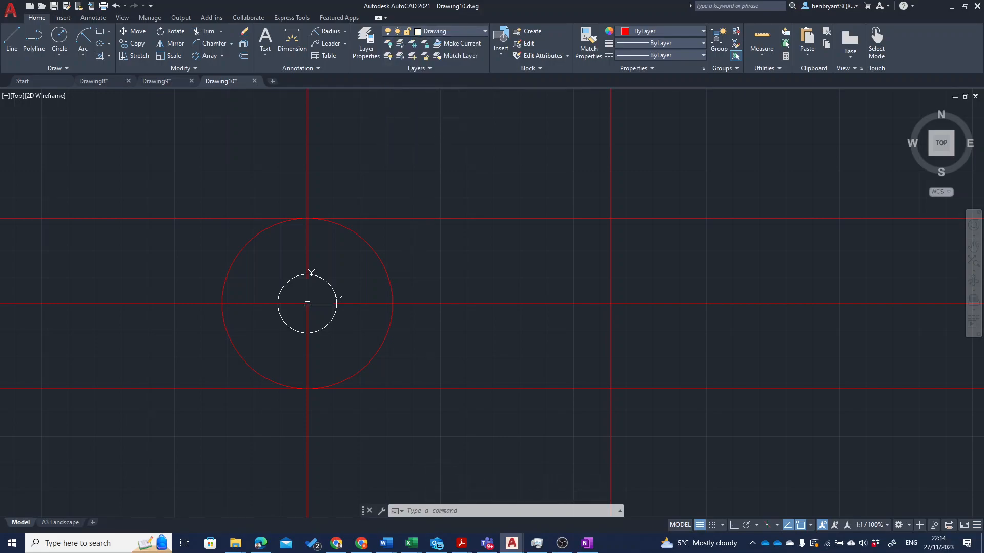
{"action": "left_click", "coordinate": [376, 255]}
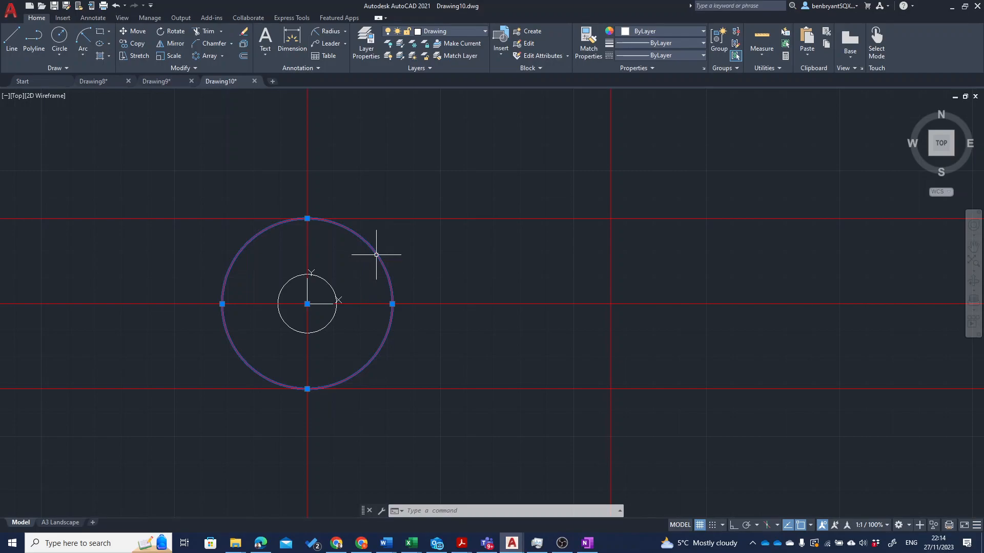
{"action": "left_click", "coordinate": [456, 32]}
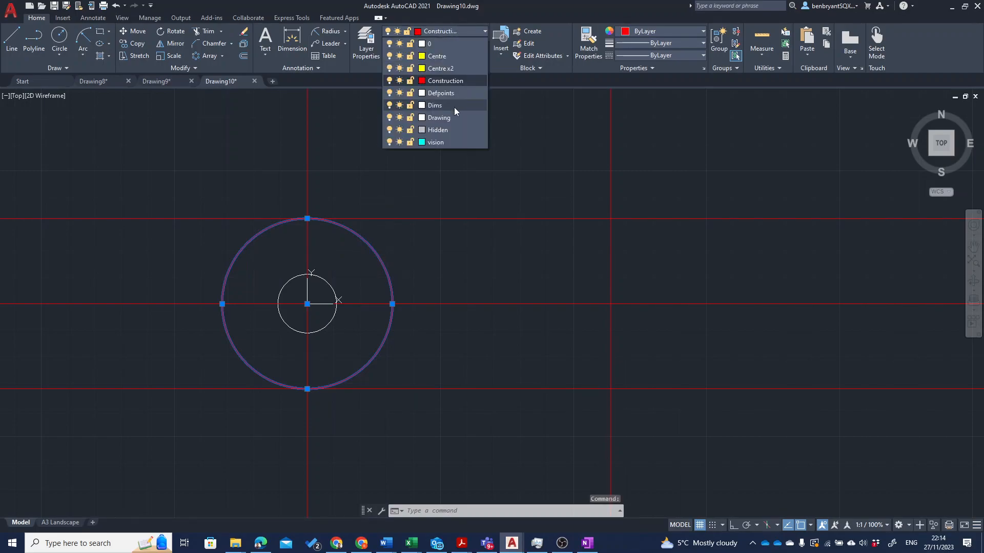
{"action": "left_click", "coordinate": [446, 118]}
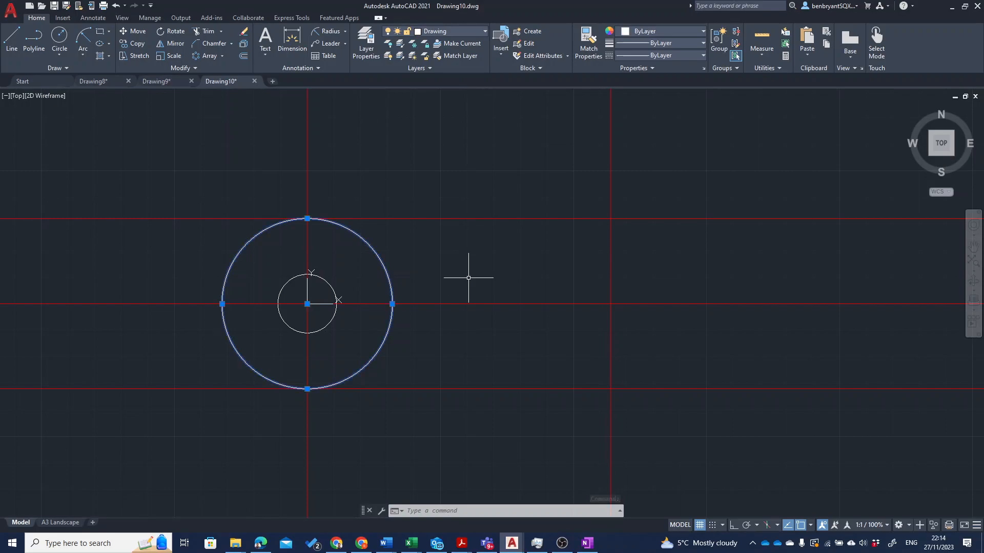
{"action": "key", "text": "Escape"}
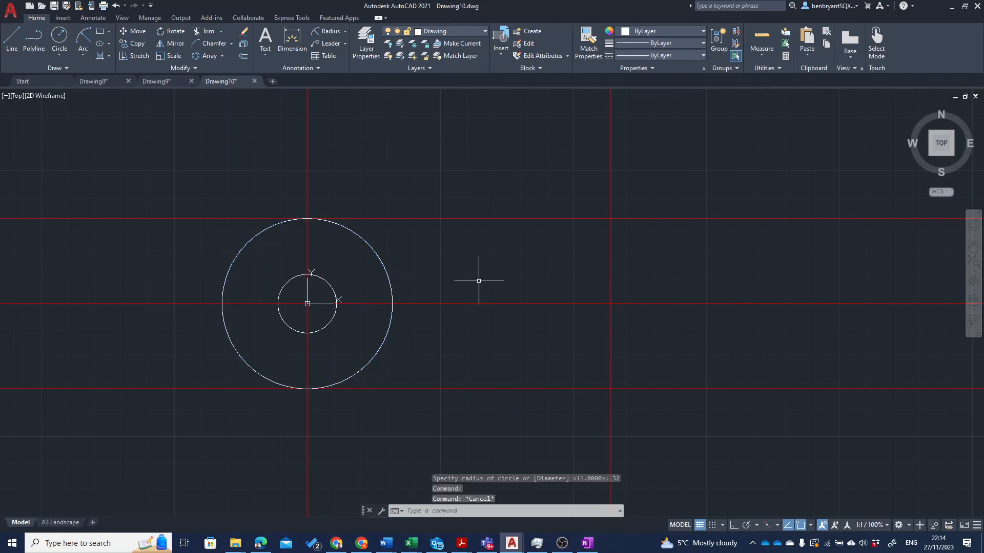
Copy the radius 32 circle from base point 0,0 to the construction line intersection 114 to the right.
{"action": "type", "text": "co"}
{"action": "key", "text": "Return"}
{"action": "left_click", "coordinate": [382, 263]}
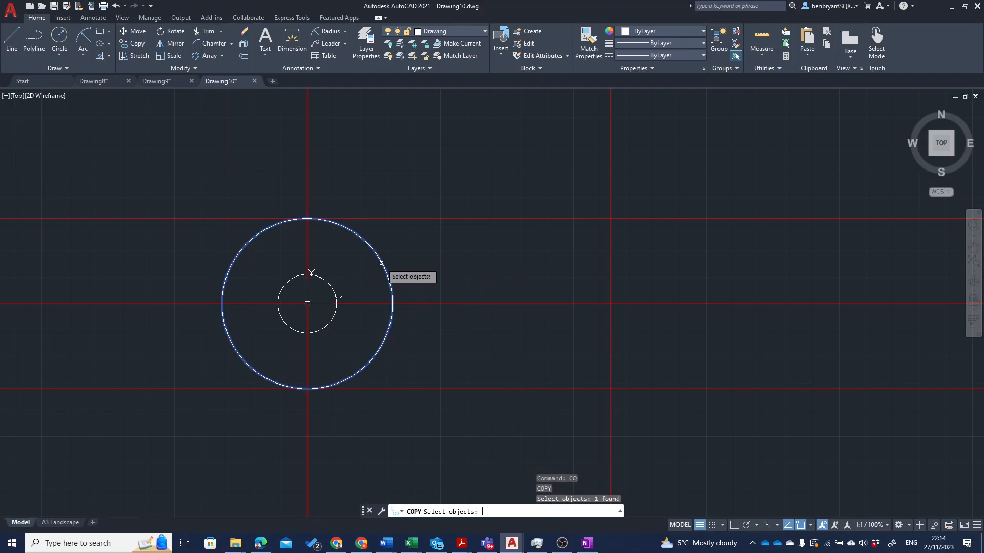
{"action": "key", "text": "Return"}
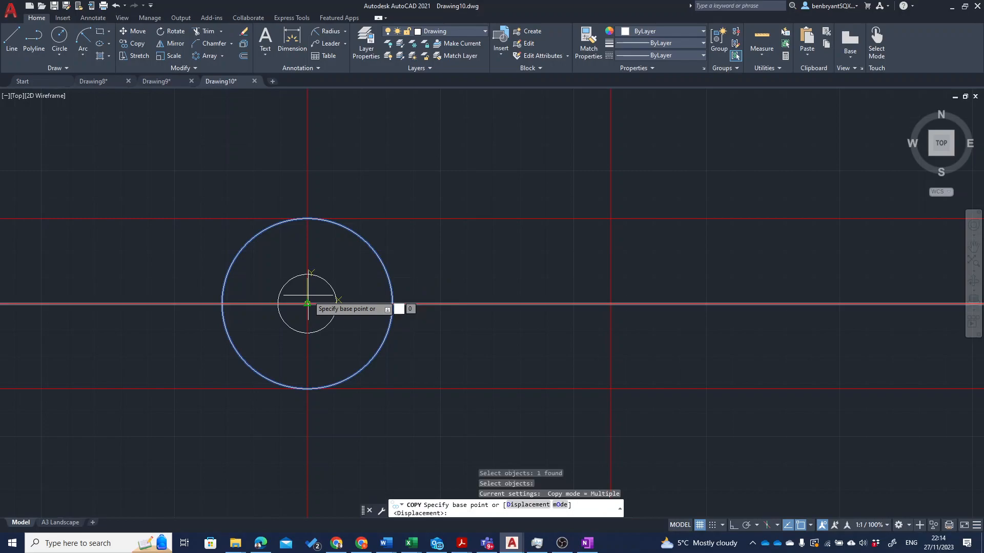
{"action": "left_click", "coordinate": [307, 303]}
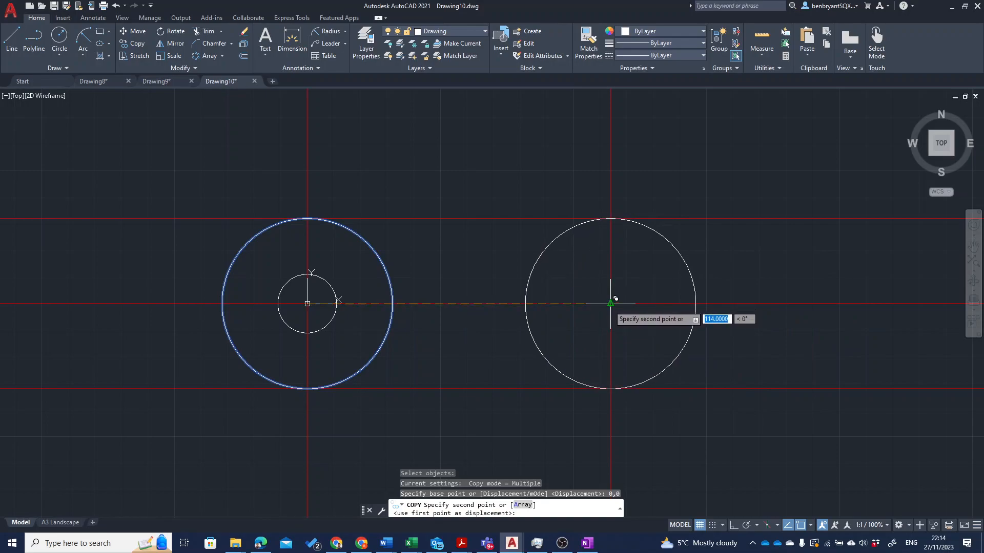
{"action": "type", "text": "1"}
{"action": "key", "text": "Return"}
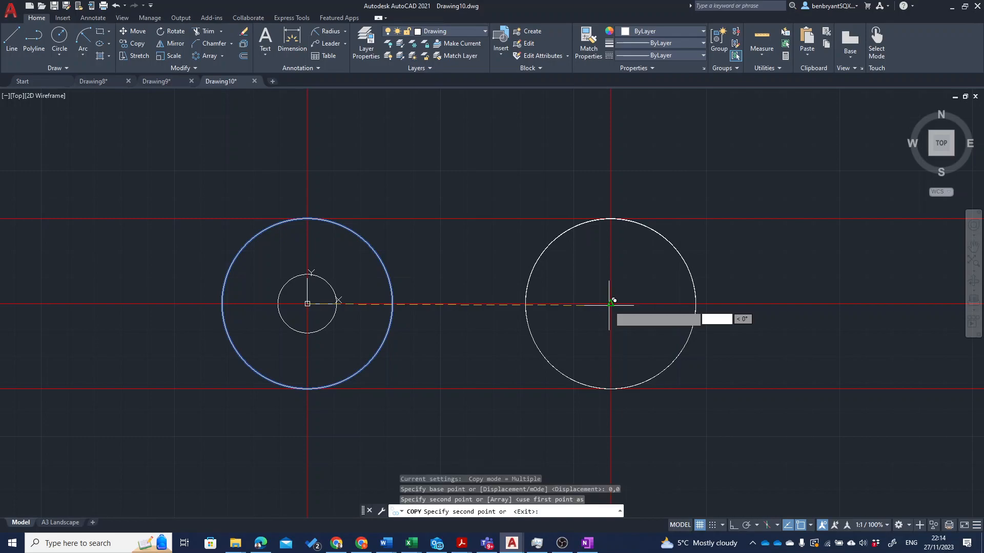
{"action": "key", "text": "Escape"}
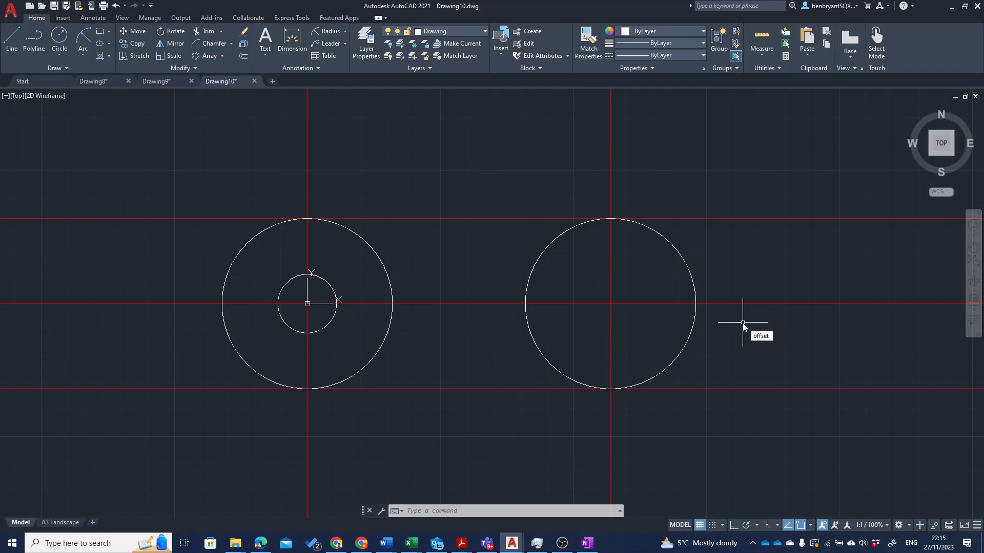
Offset the vertical construction line through the origin by 114/2 to the right to mark the midpoint between the circles.
{"action": "key", "text": "Return"}
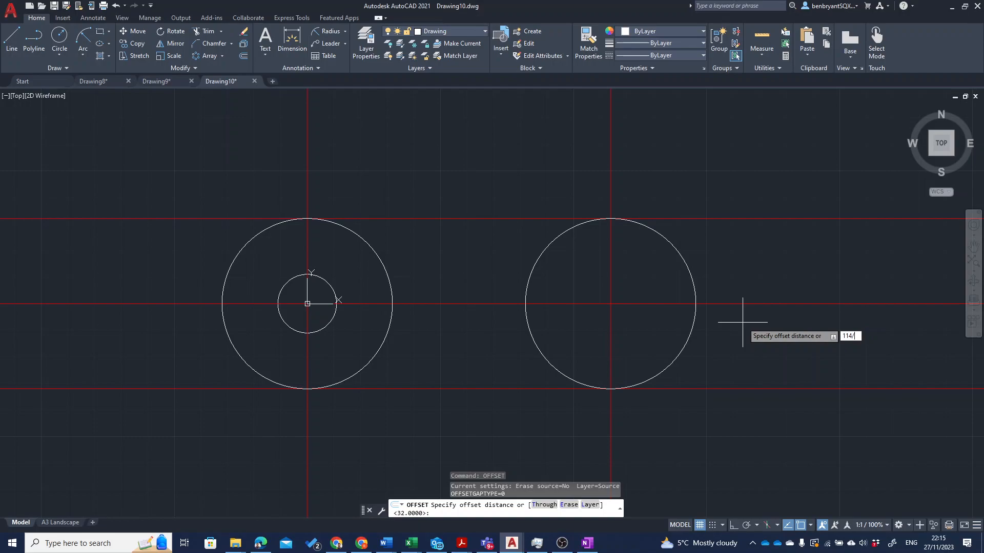
{"action": "key", "text": "Return"}
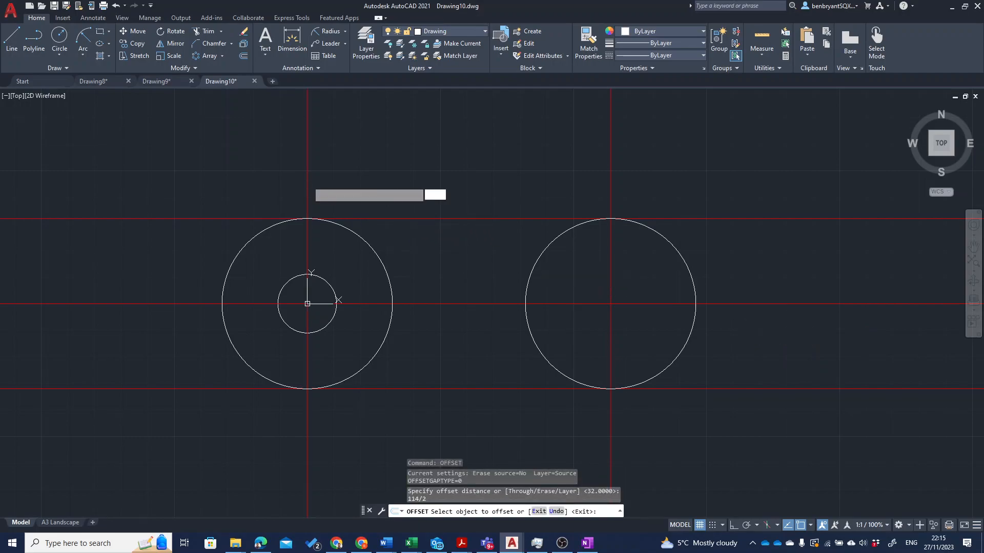
{"action": "left_click", "coordinate": [308, 181]}
{"action": "left_click", "coordinate": [402, 181]}
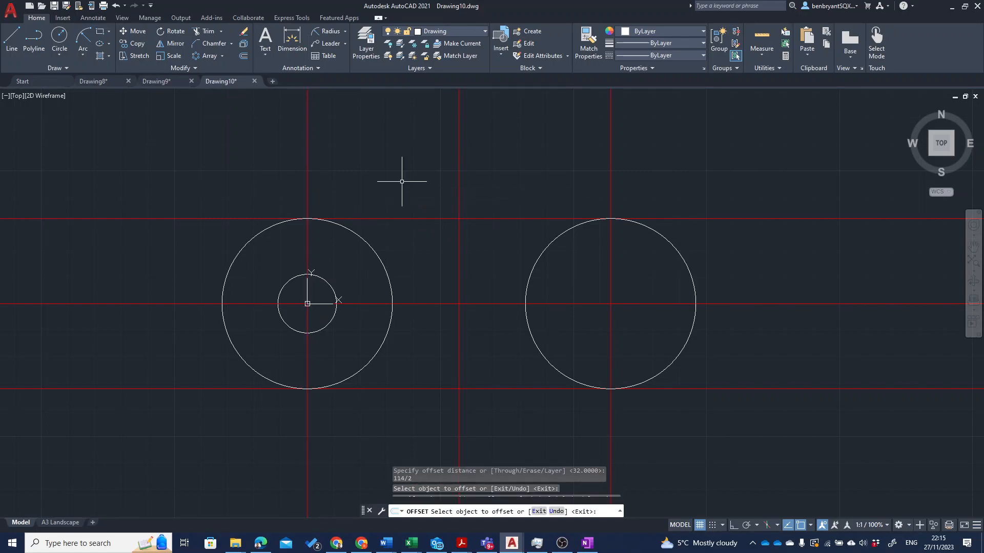
{"action": "key", "text": "Escape"}
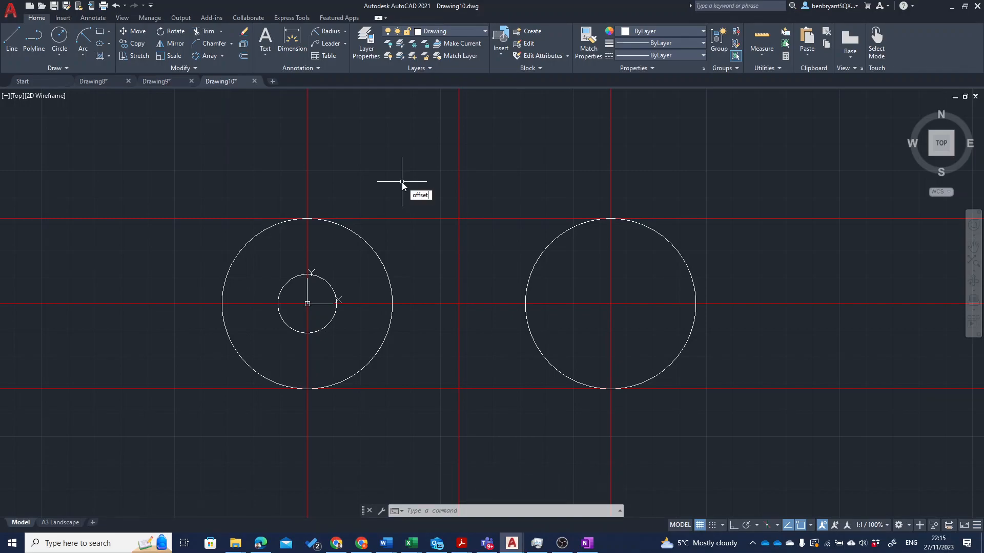
Offset the middle vertical construction line by 64/2 to both the left and the right.
{"action": "key", "text": "Return"}
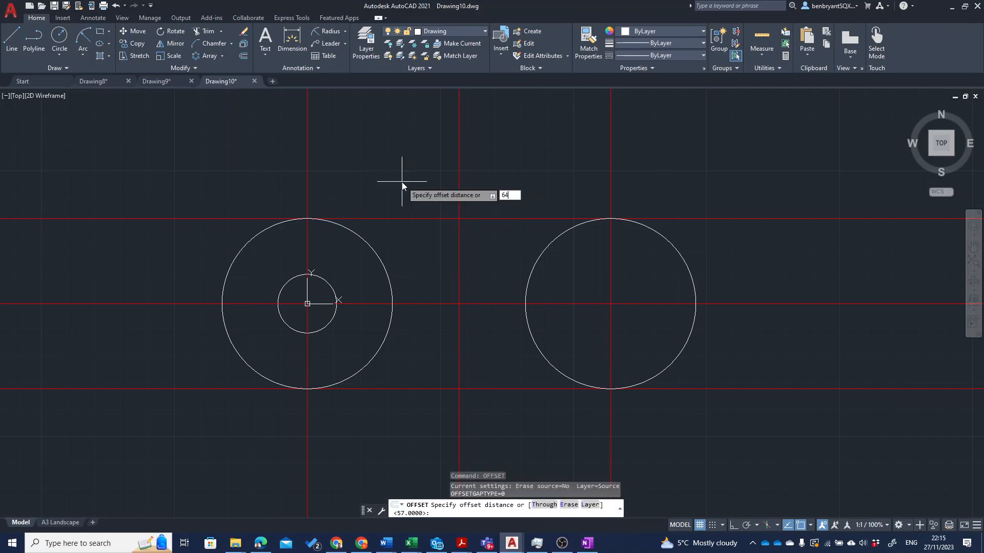
{"action": "key", "text": "Return"}
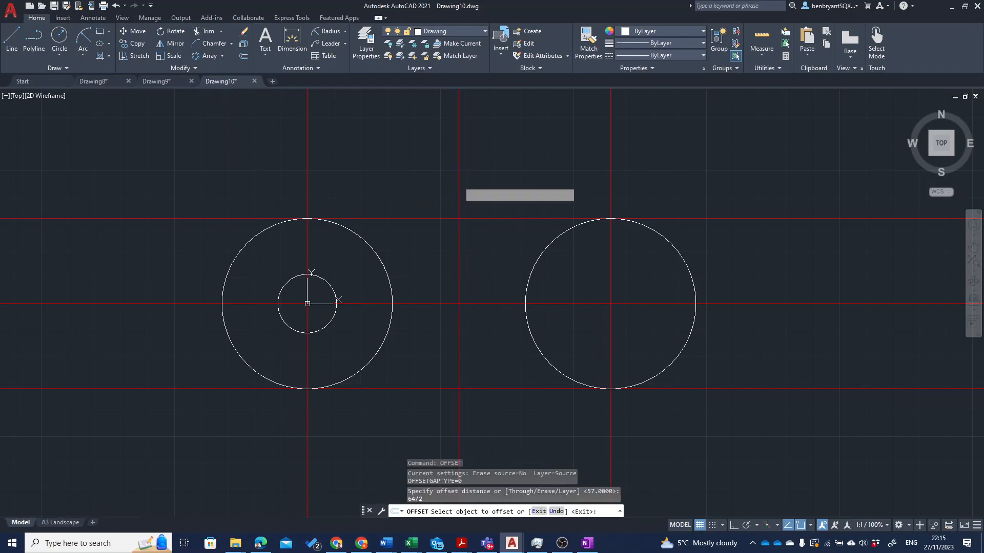
{"action": "left_click", "coordinate": [459, 187]}
{"action": "left_click", "coordinate": [453, 182]}
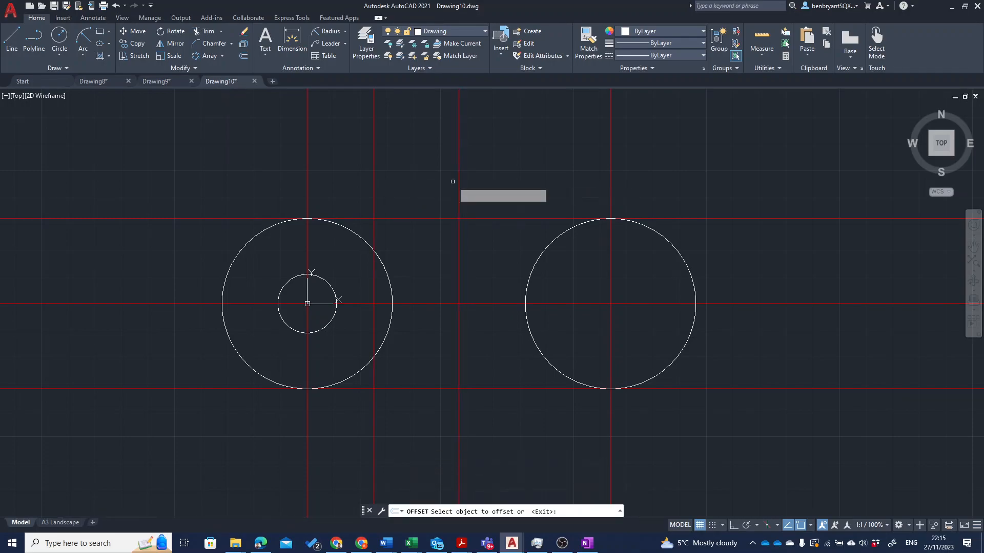
{"action": "left_click", "coordinate": [459, 180]}
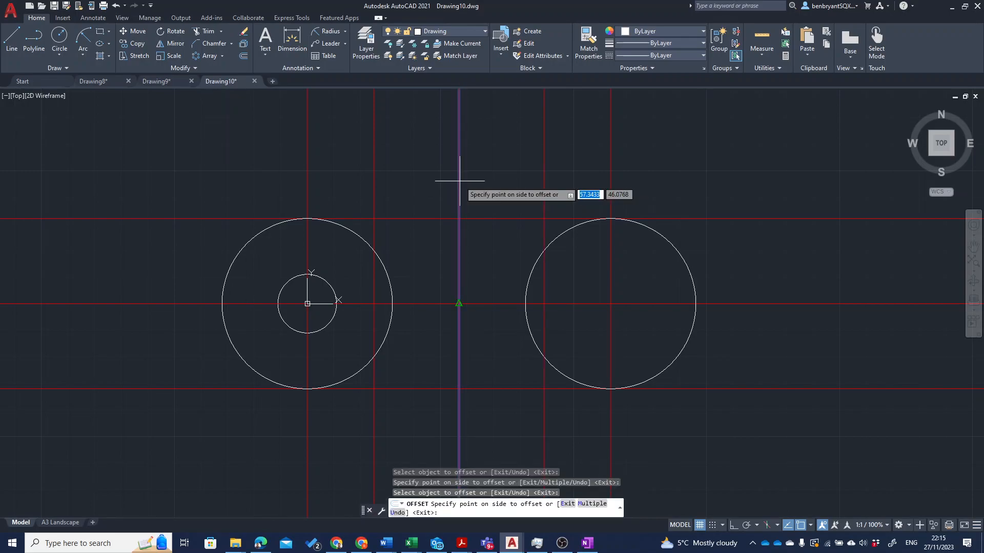
{"action": "left_click", "coordinate": [500, 177]}
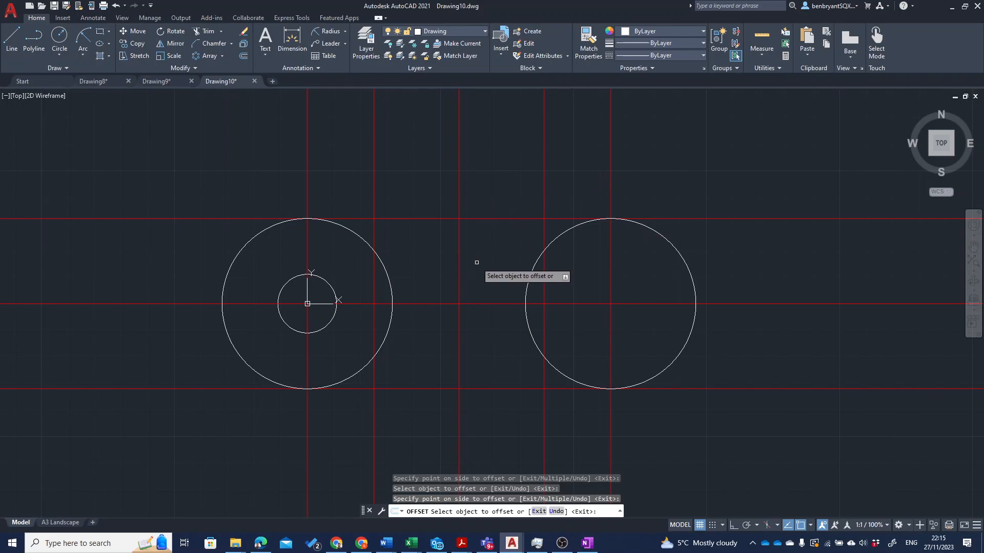
{"action": "key", "text": "Escape"}
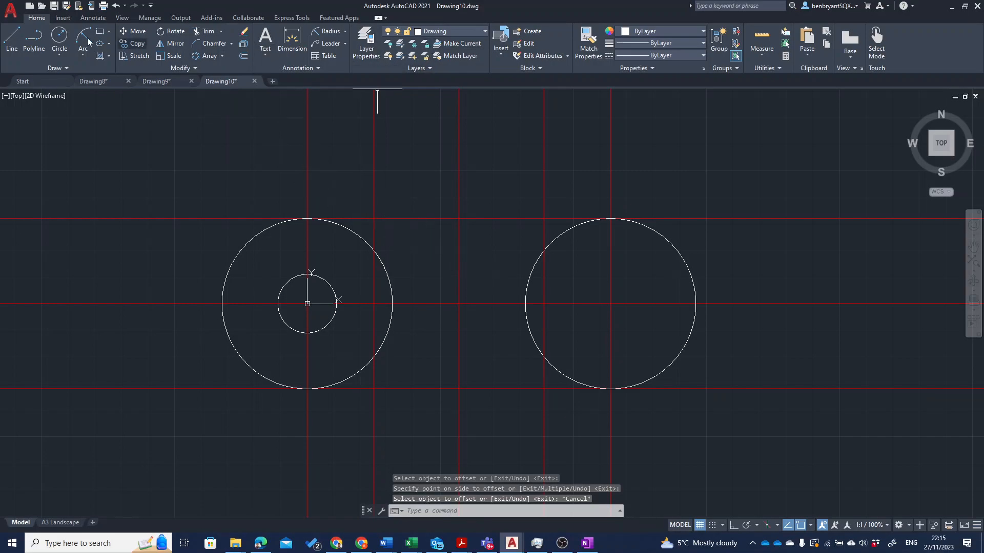
Draw two horizontal lines joining the top points and the bottom points of the two radius 32 circles.
{"action": "left_click", "coordinate": [10, 42]}
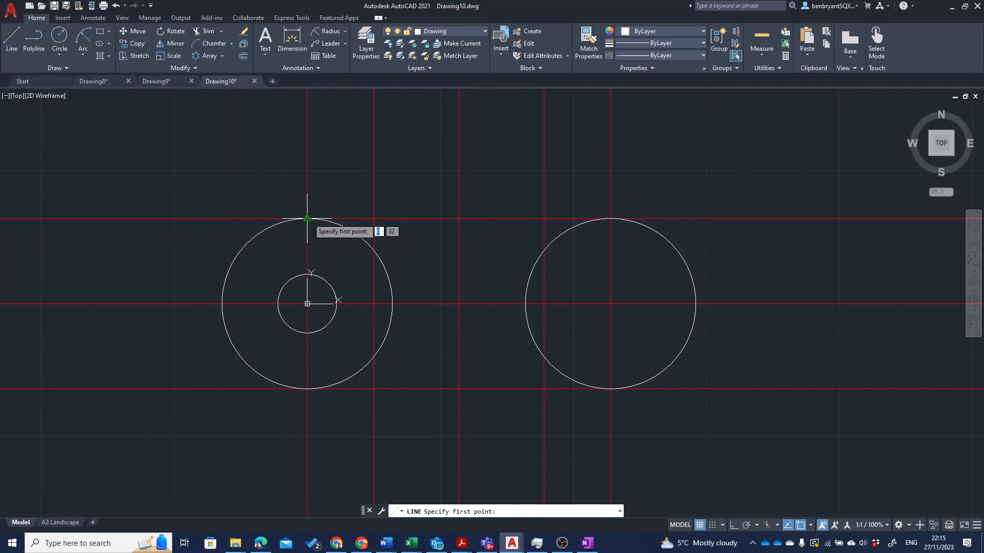
{"action": "left_click", "coordinate": [307, 219]}
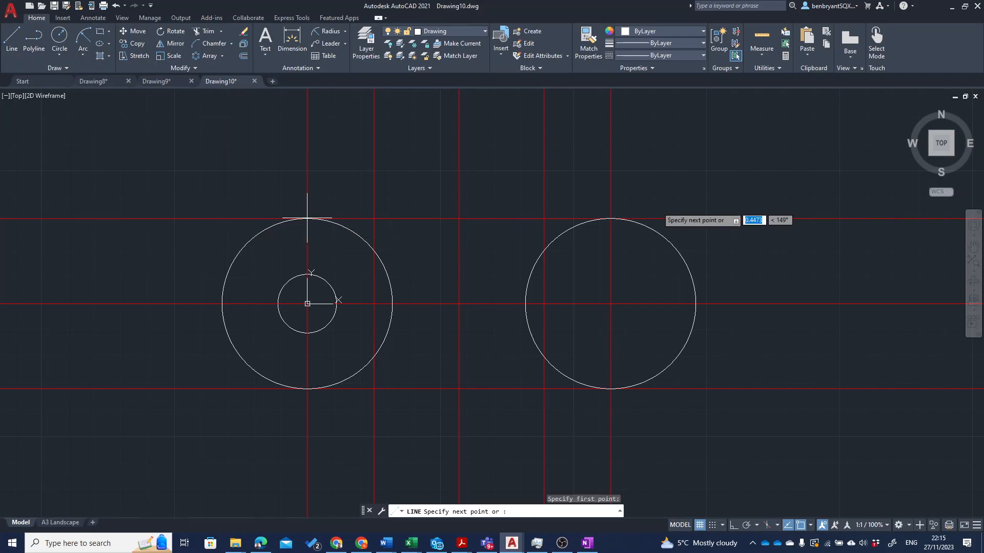
{"action": "left_click", "coordinate": [611, 219]}
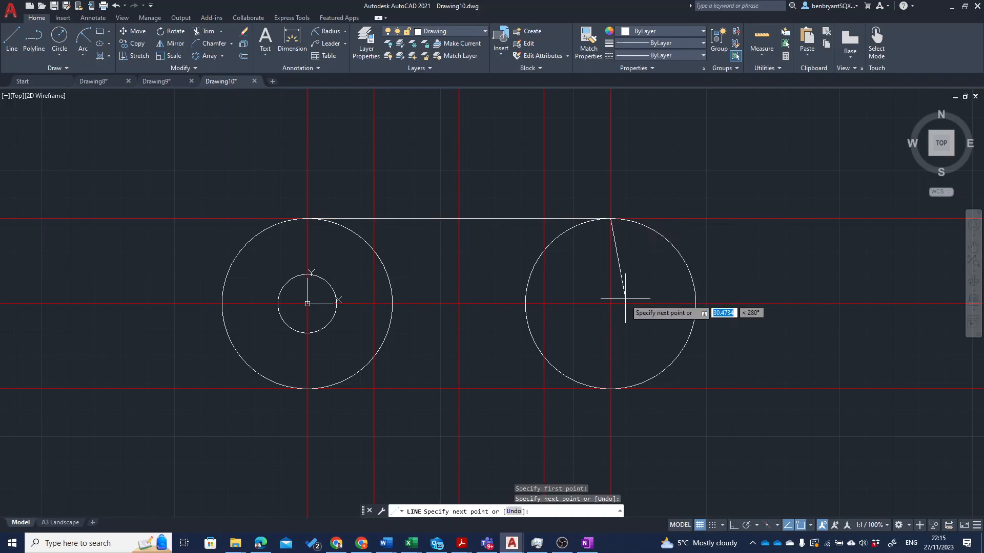
{"action": "key", "text": "Return"}
{"action": "key", "text": "Return"}
{"action": "left_click", "coordinate": [610, 389]}
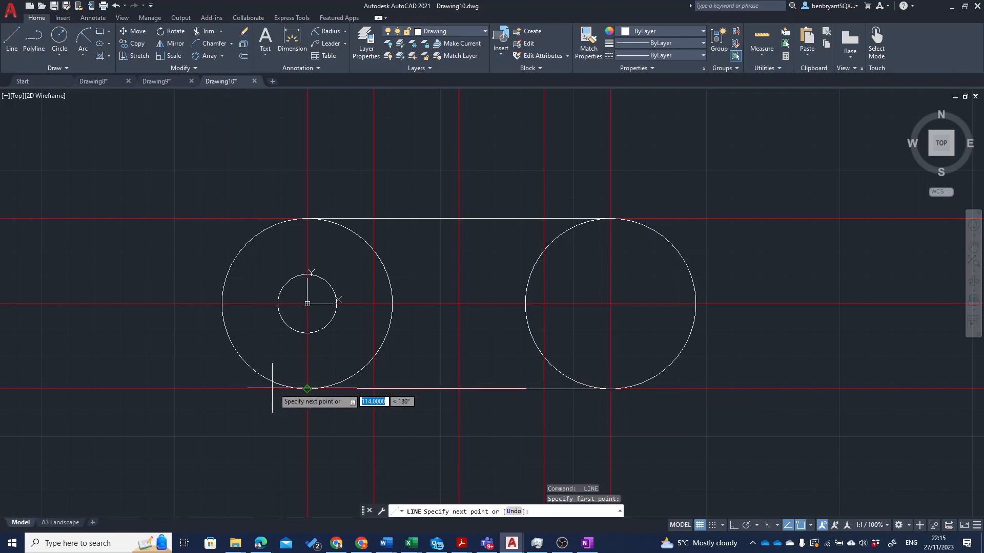
{"action": "left_click", "coordinate": [307, 389]}
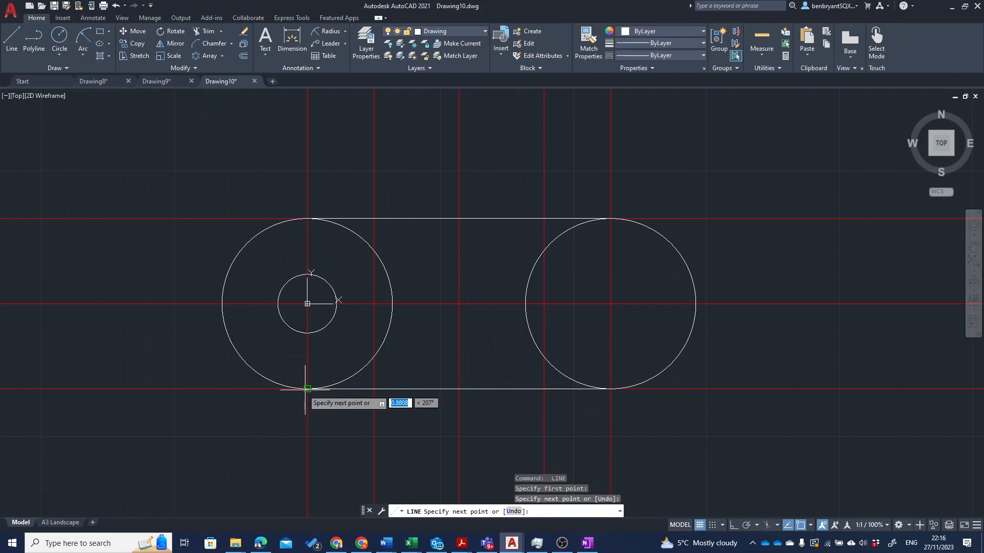
{"action": "key", "text": "Return"}
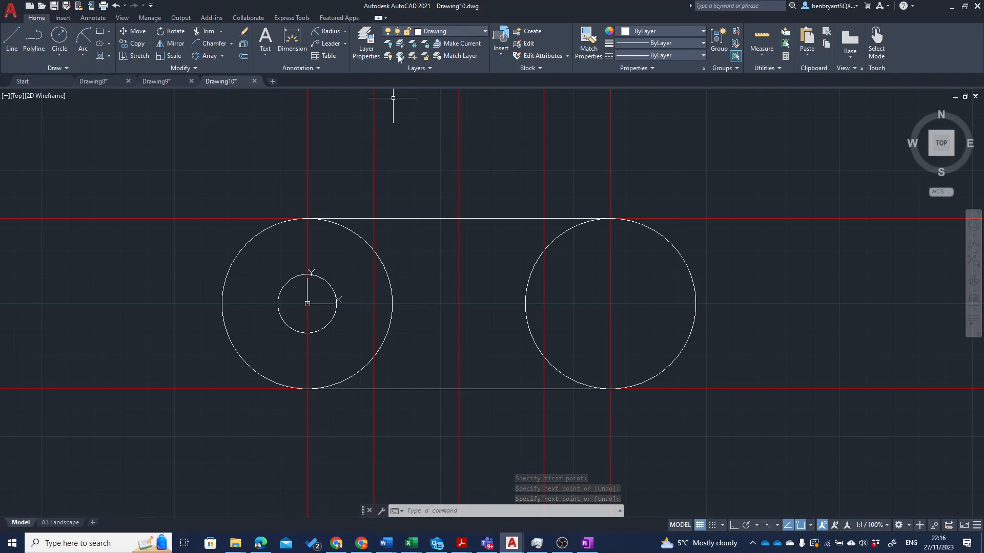
Turn off the Construction layer to hide the construction lines.
{"action": "left_click", "coordinate": [395, 31]}
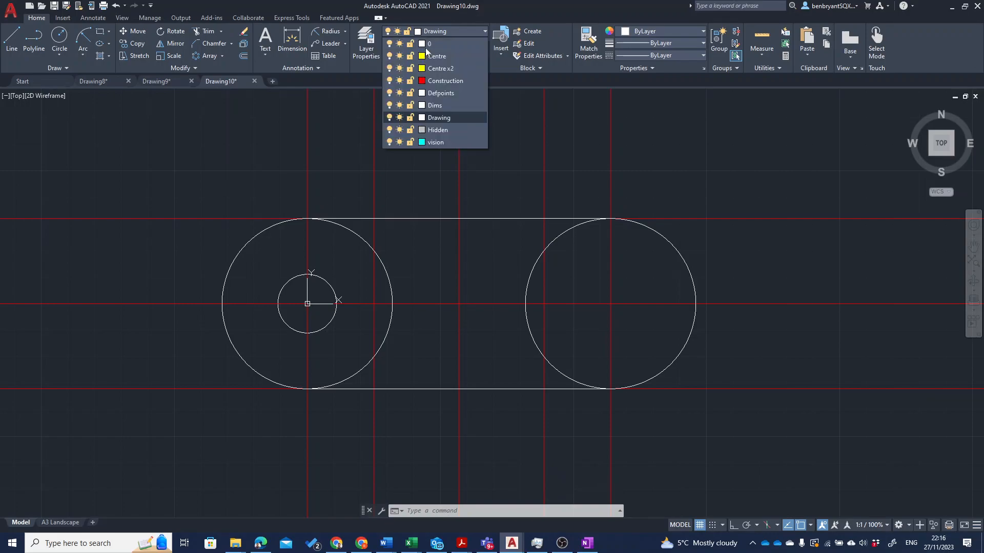
{"action": "left_click", "coordinate": [391, 82]}
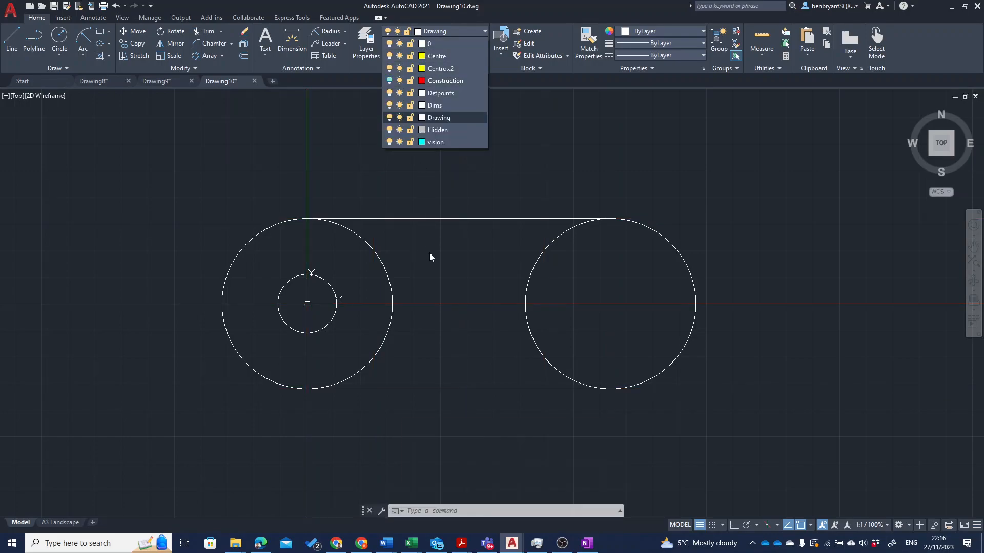
{"action": "left_click", "coordinate": [429, 253]}
Trim away the inner half of the right-hand radius 32 circle between the two horizontal lines.
{"action": "type", "text": "tr"}
{"action": "key", "text": "Return"}
{"action": "left_click", "coordinate": [430, 257]}
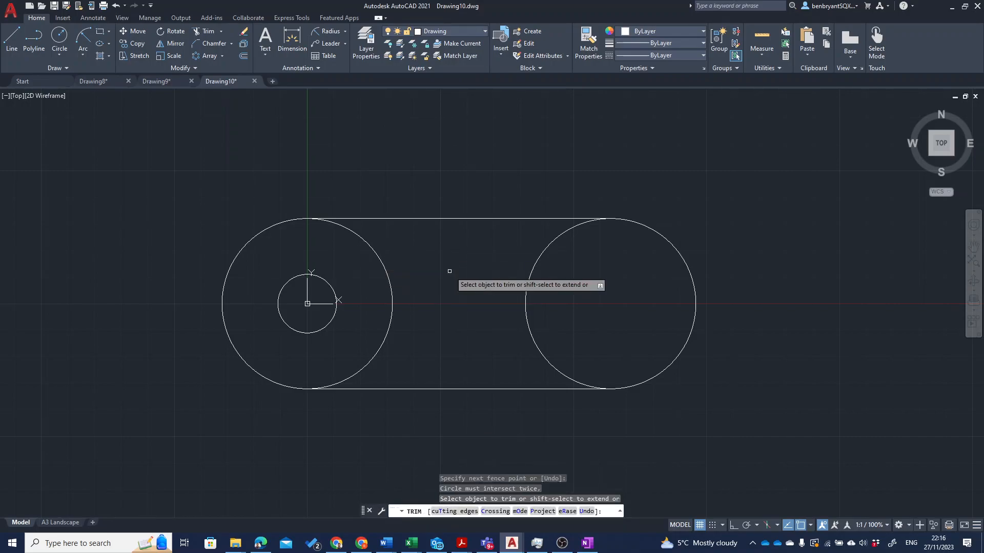
{"action": "left_click", "coordinate": [351, 263]}
{"action": "left_click", "coordinate": [351, 264]}
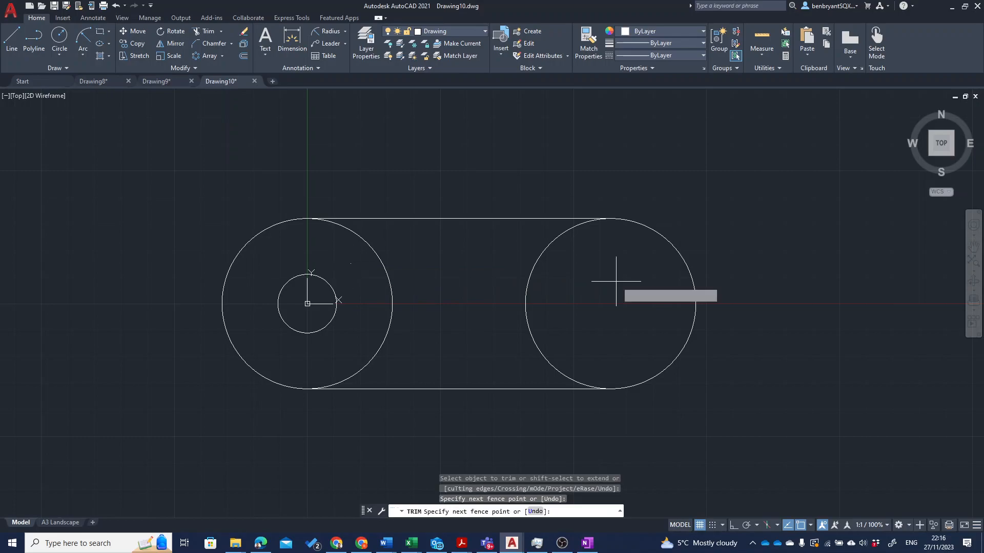
{"action": "left_click", "coordinate": [636, 279]}
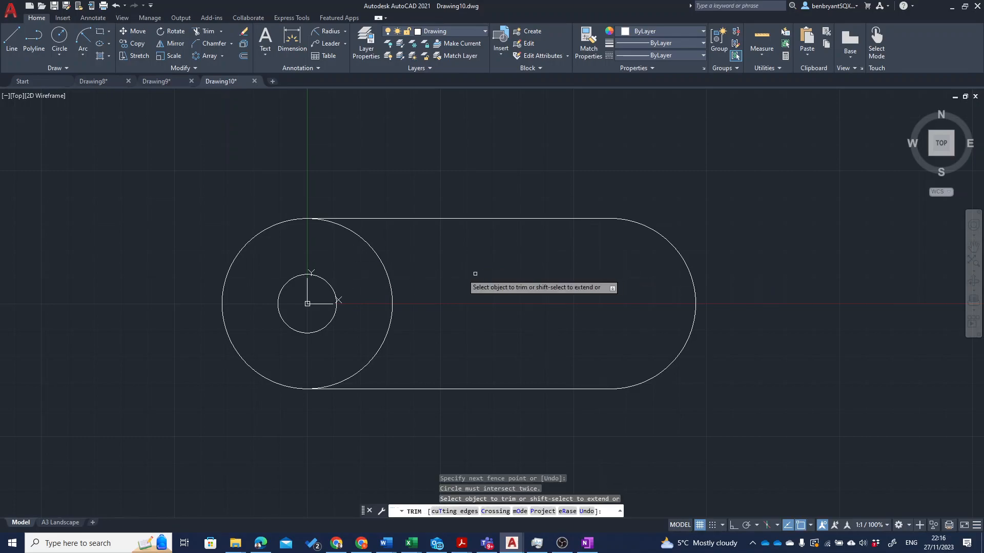
{"action": "left_click", "coordinate": [386, 271]}
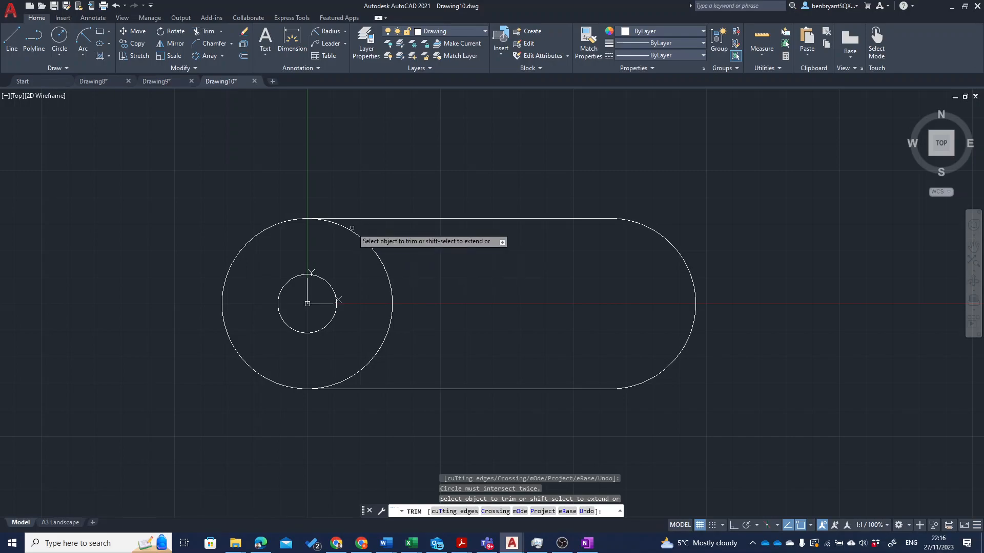
{"action": "key", "text": "Escape"}
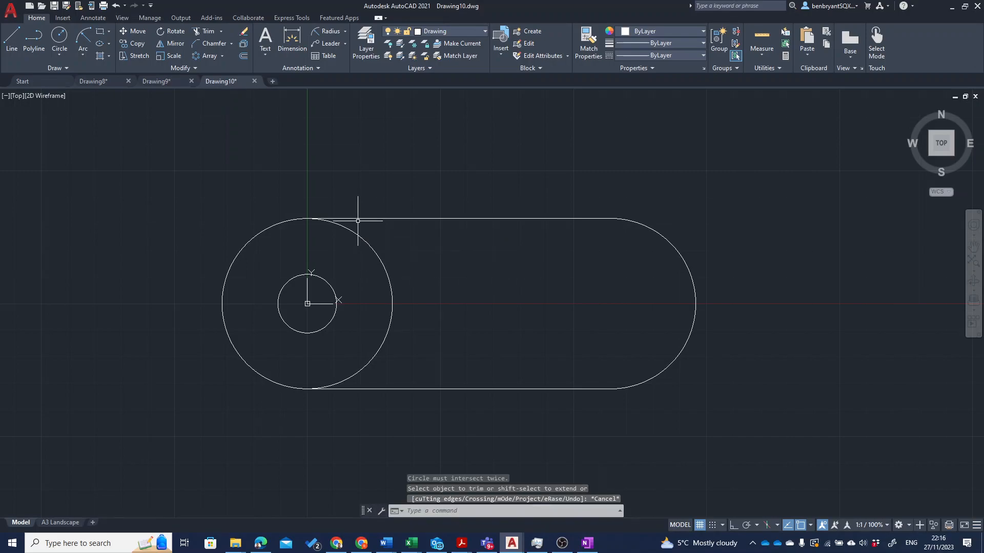
Try to stretch the left end of the upper horizontal line to the top point of the left outer circle.
{"action": "left_click", "coordinate": [358, 219]}
{"action": "scroll", "coordinate": [328, 228], "scroll_direction": "up", "scroll_amount": 8}
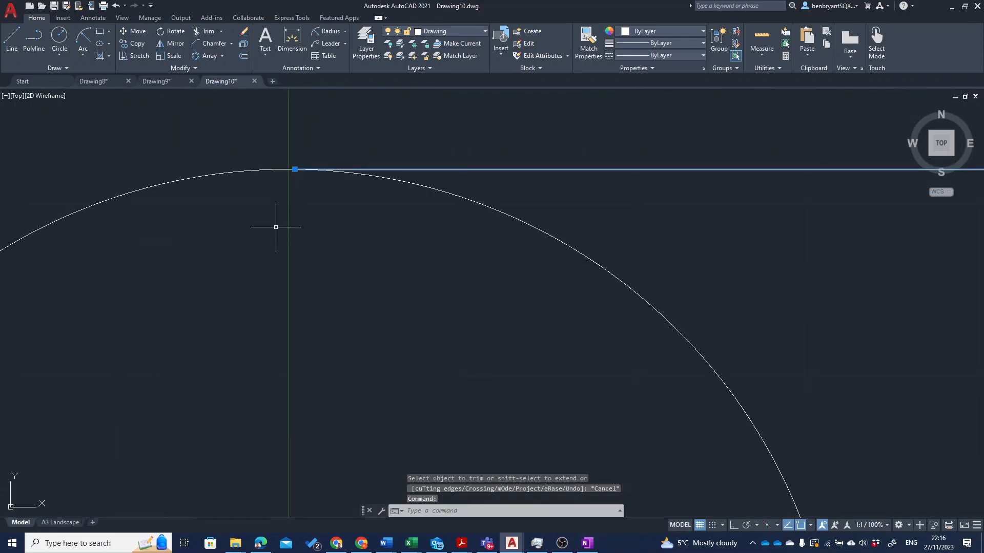
{"action": "scroll", "coordinate": [292, 158], "scroll_direction": "up", "scroll_amount": 6}
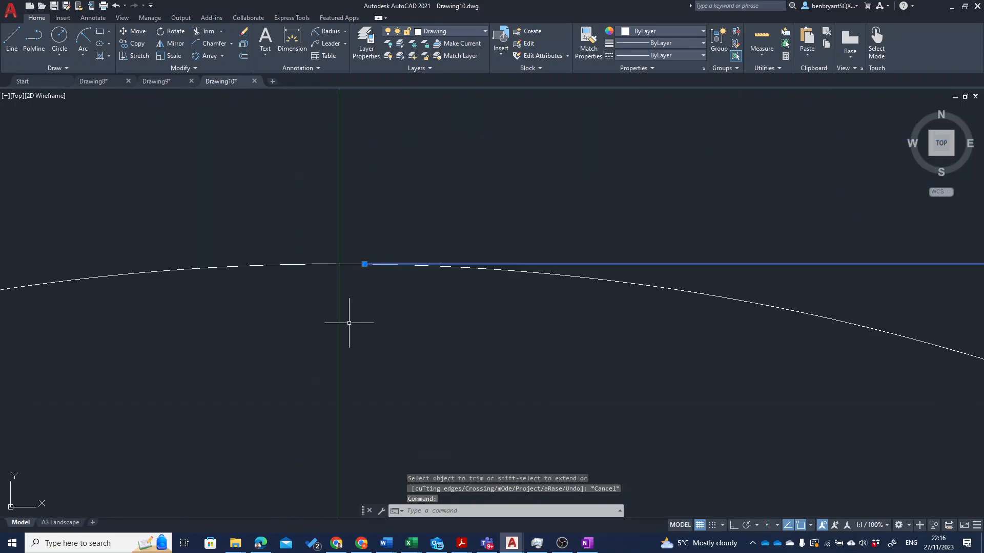
{"action": "left_click", "coordinate": [364, 264]}
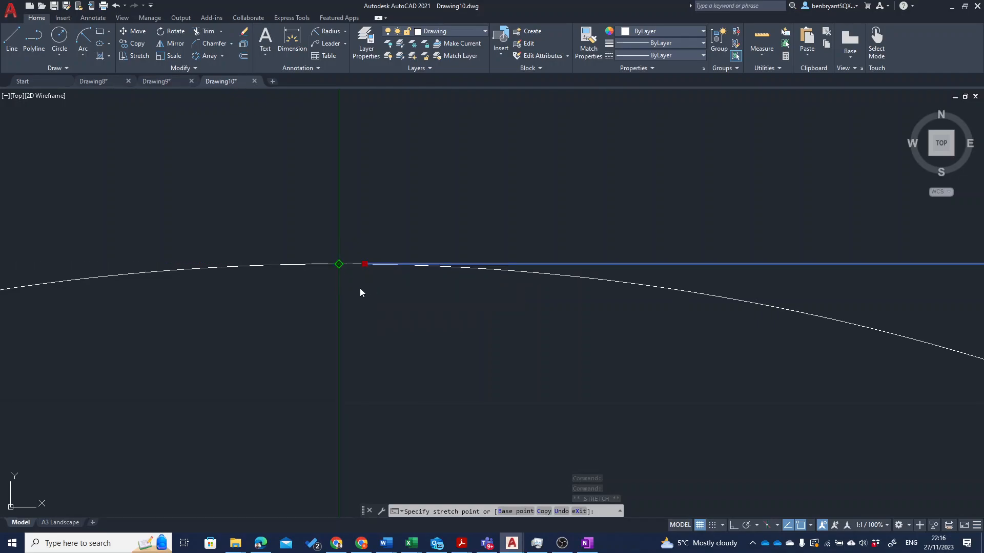
{"action": "left_click", "coordinate": [361, 282]}
{"action": "scroll", "coordinate": [425, 314], "scroll_direction": "down", "scroll_amount": 10}
{"action": "middle_click_drag", "start_coordinate": [545, 382], "coordinate": [445, 245]}
{"action": "key", "text": "Escape"}
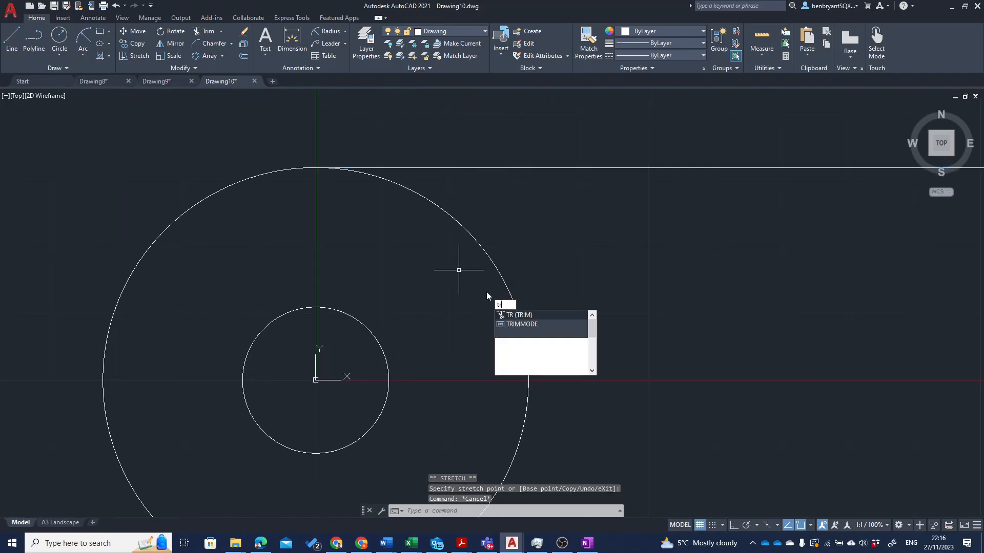
Try to trim the inner half of the left outer circle up to the horizontal lines.
{"action": "type", "text": "tr"}
{"action": "key", "text": "Return"}
{"action": "left_click", "coordinate": [487, 291]}
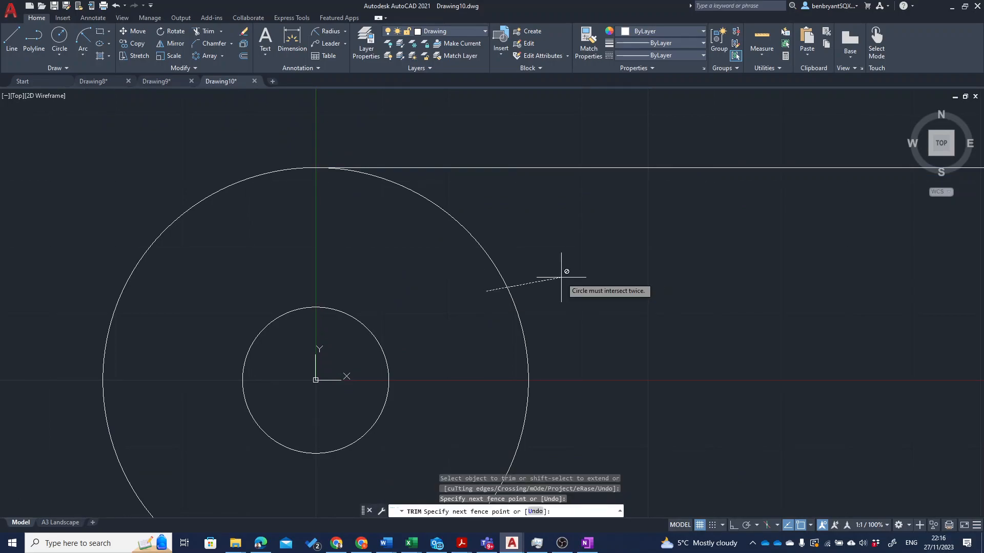
{"action": "left_click", "coordinate": [561, 277]}
{"action": "key", "text": "Return"}
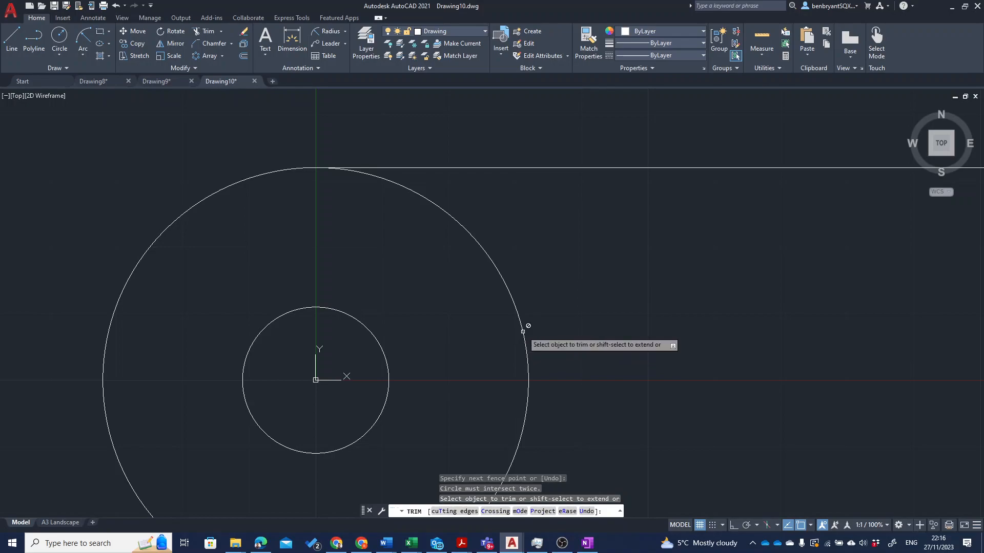
{"action": "key", "text": "Escape"}
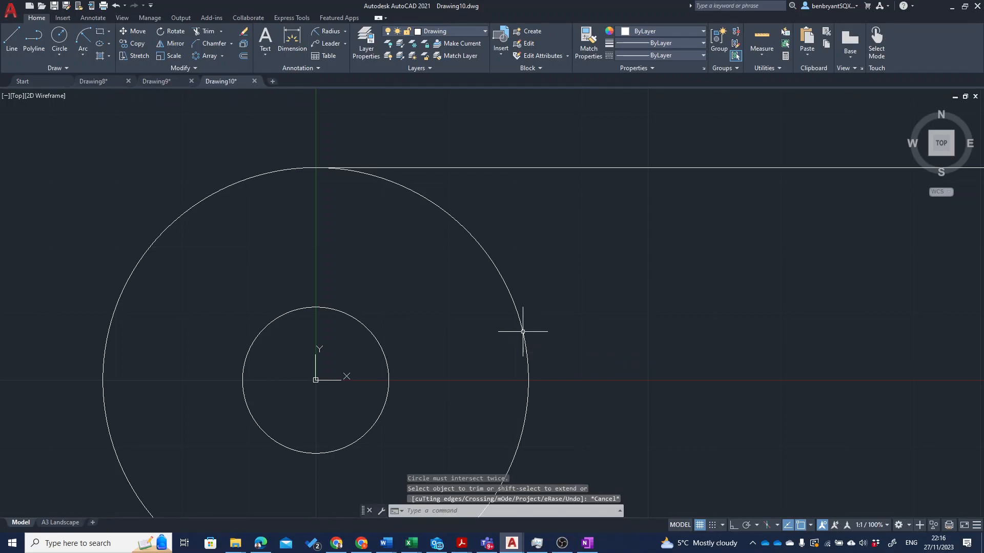
Examine the left outer circle and where it meets the left ends of the upper and lower horizontal lines.
{"action": "left_click", "coordinate": [524, 331]}
{"action": "scroll", "coordinate": [524, 331], "scroll_direction": "down", "scroll_amount": 4}
{"action": "scroll", "coordinate": [454, 333], "scroll_direction": "up", "scroll_amount": 8}
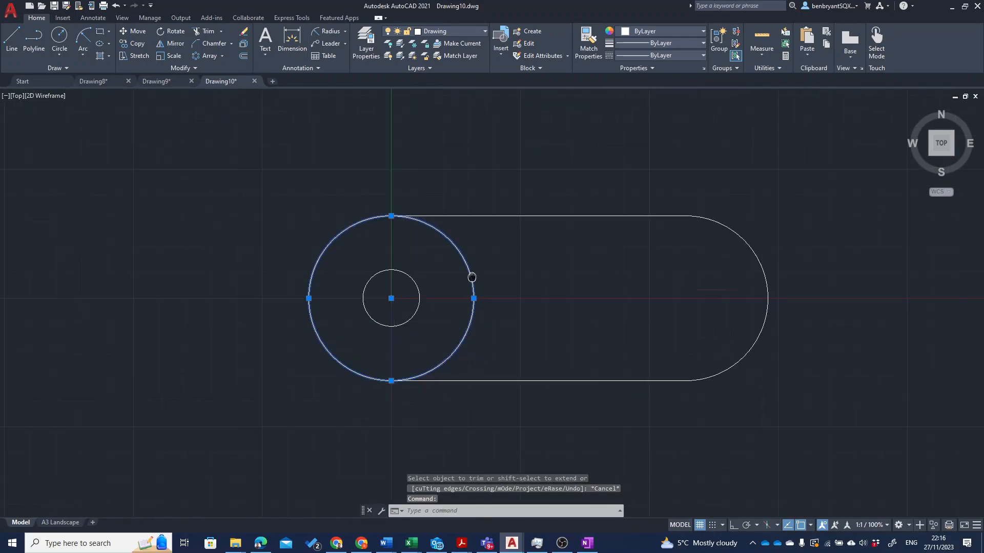
{"action": "key", "text": "Escape"}
{"action": "middle_click_drag", "start_coordinate": [435, 369], "coordinate": [680, 3]}
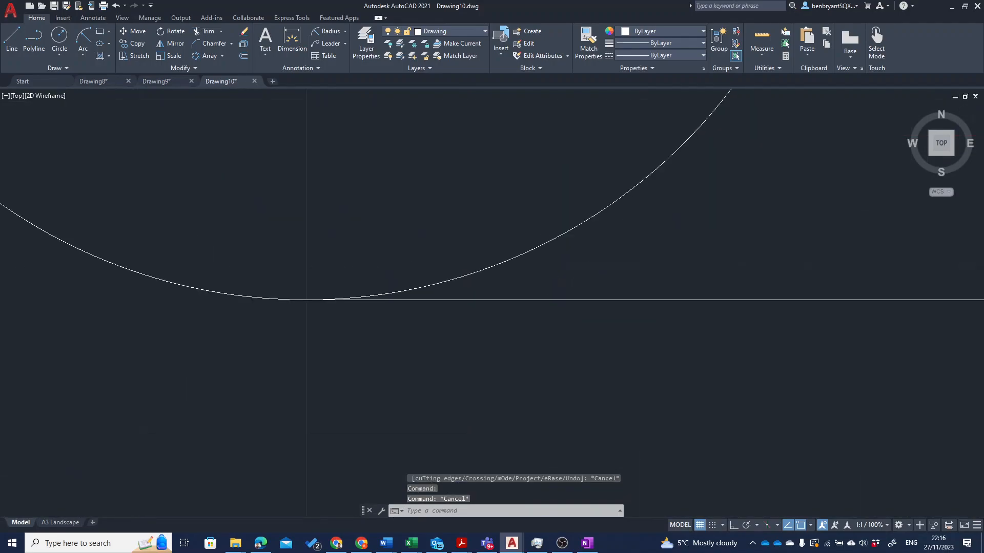
{"action": "left_click", "coordinate": [423, 295]}
{"action": "key", "text": "Escape"}
{"action": "scroll", "coordinate": [425, 209], "scroll_direction": "down", "scroll_amount": 5}
{"action": "mouse_move", "coordinate": [506, 142]}
{"action": "middle_mouse_down"}
{"action": "mouse_move", "coordinate": [364, 236]}
{"action": "mouse_move", "coordinate": [286, 305]}
{"action": "middle_mouse_up"}
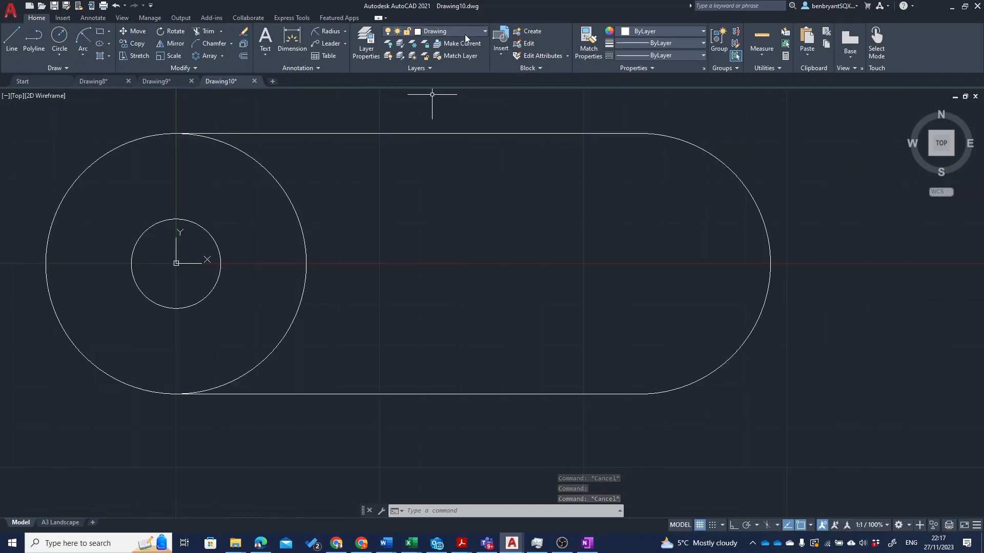
Turn the Construction layer back on and trim away the inner half of the left outer circle between the two horizontal lines.
{"action": "left_click", "coordinate": [446, 32]}
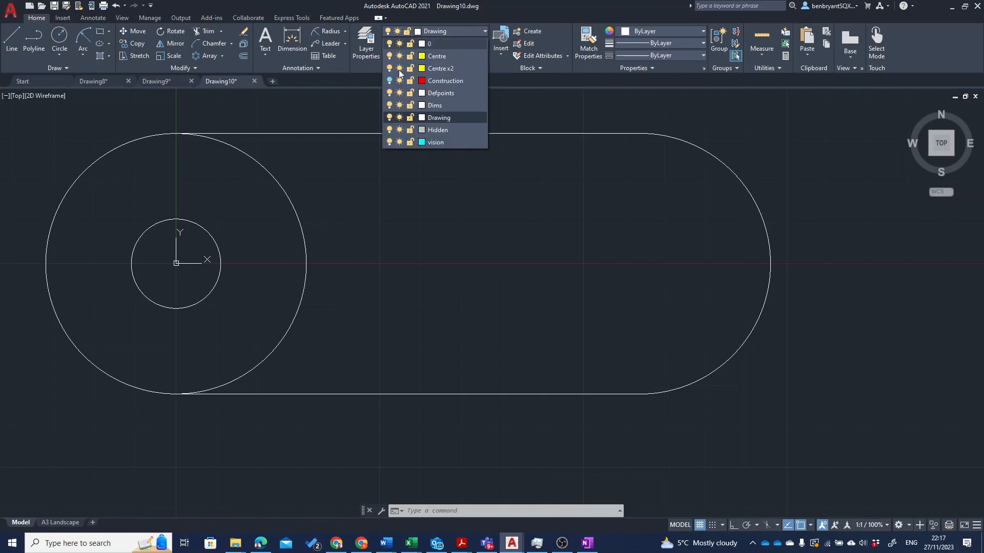
{"action": "left_click", "coordinate": [389, 82]}
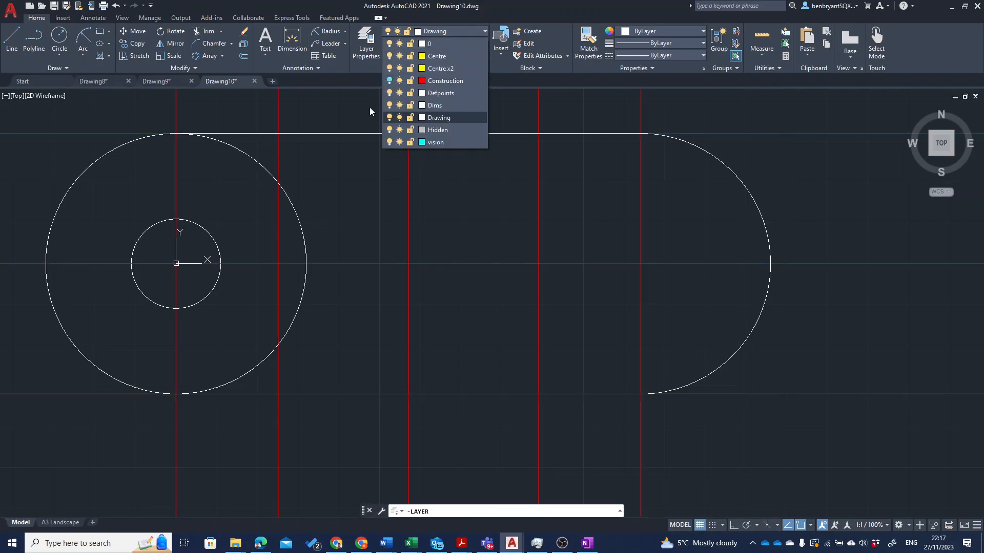
{"action": "key", "text": "Return"}
{"action": "left_click", "coordinate": [307, 195]}
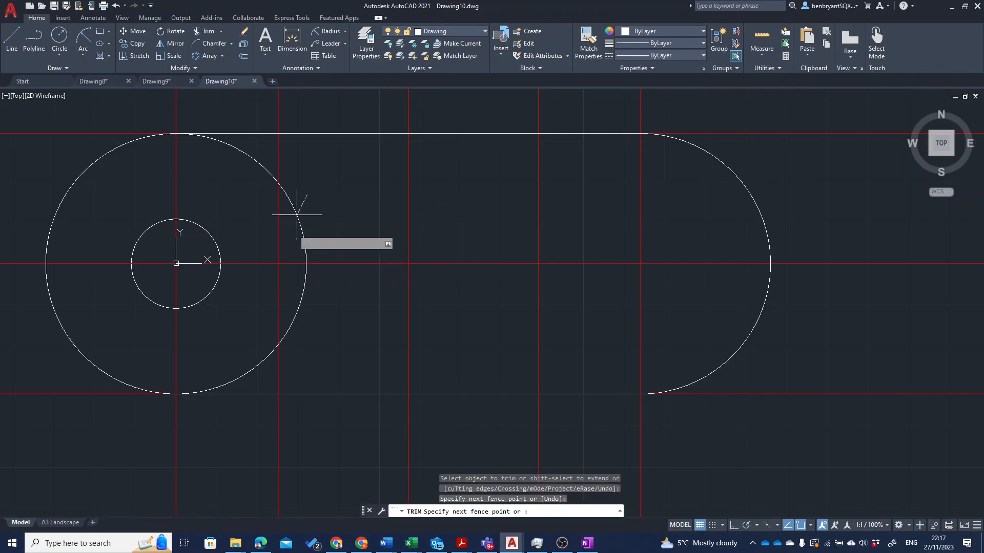
{"action": "left_click", "coordinate": [287, 227]}
{"action": "key", "text": "Return"}
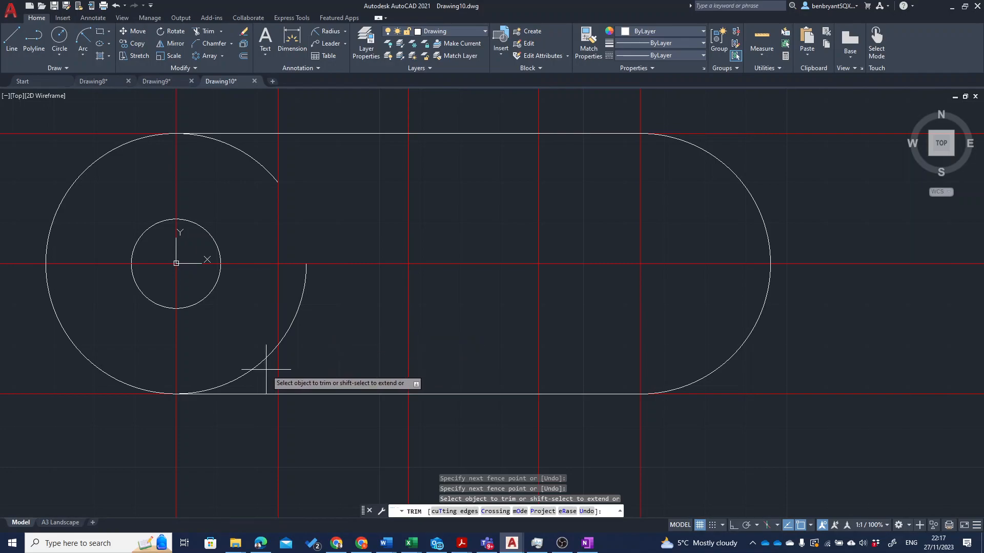
{"action": "left_click", "coordinate": [249, 351]}
{"action": "left_click", "coordinate": [277, 360]}
{"action": "key", "text": "Return"}
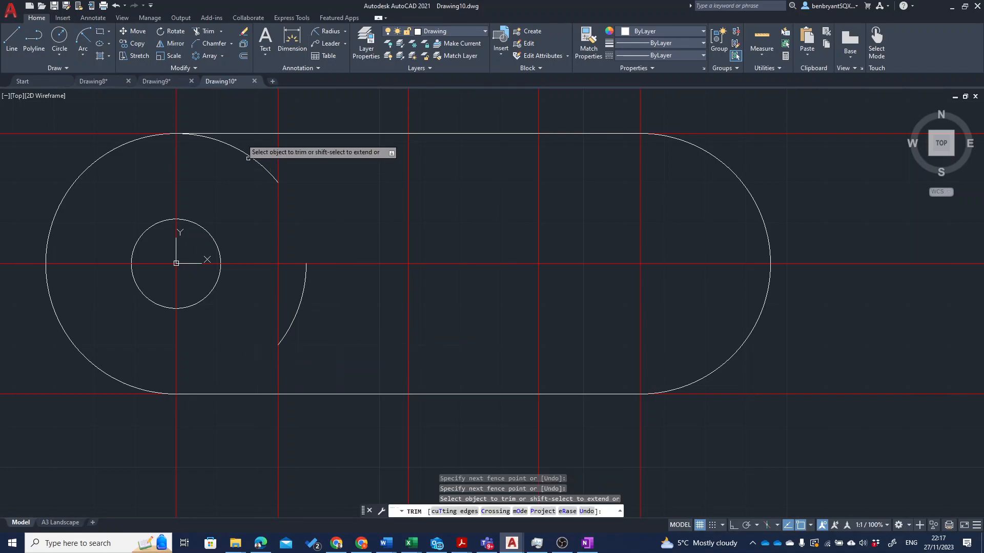
{"action": "left_click", "coordinate": [229, 143]}
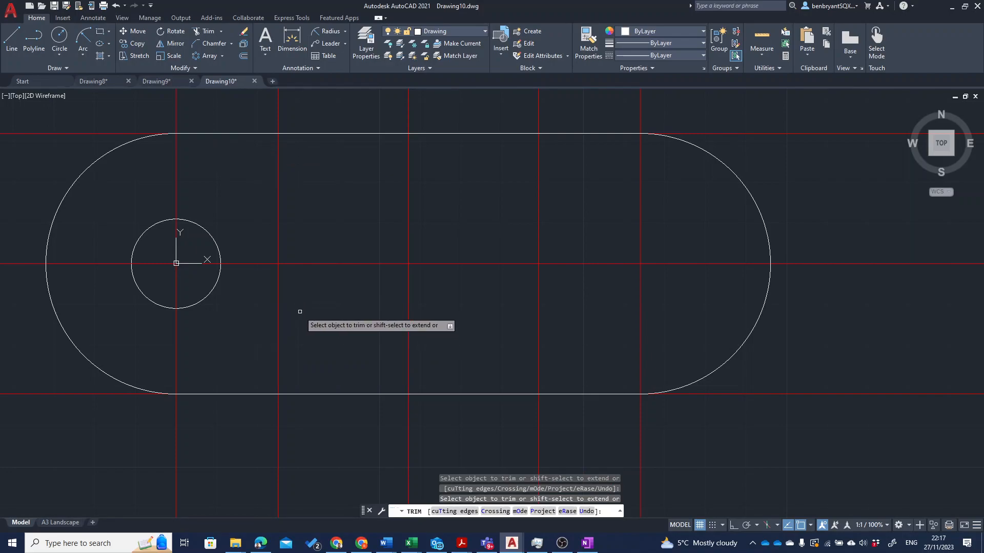
{"action": "key", "text": "Escape"}
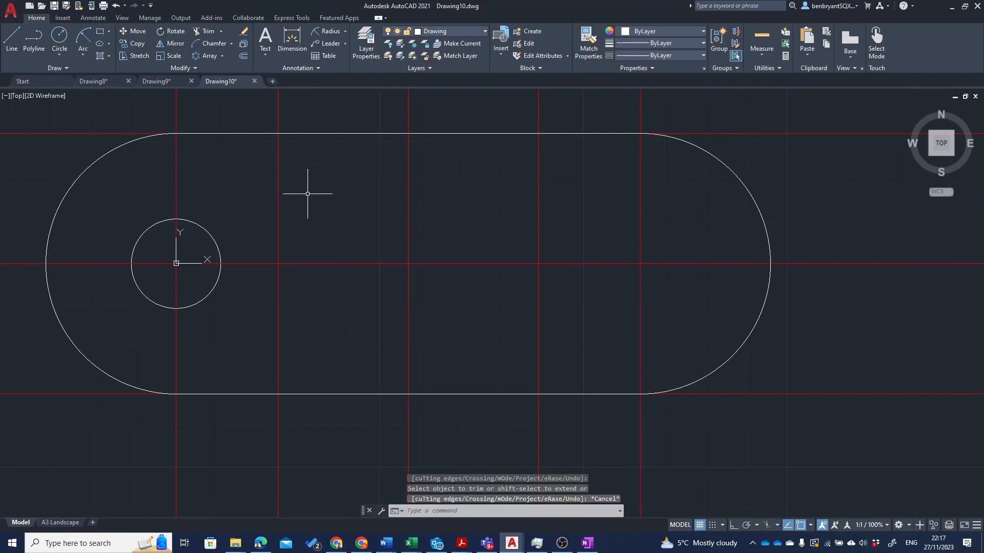
{"action": "middle_click_drag", "start_coordinate": [318, 200], "coordinate": [285, 196]}
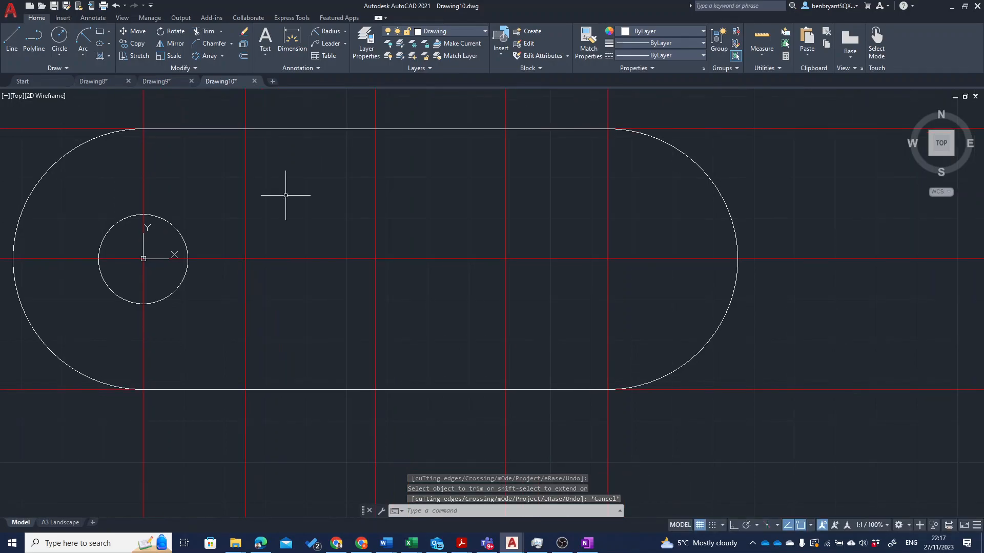
{"action": "type", "text": "co"}
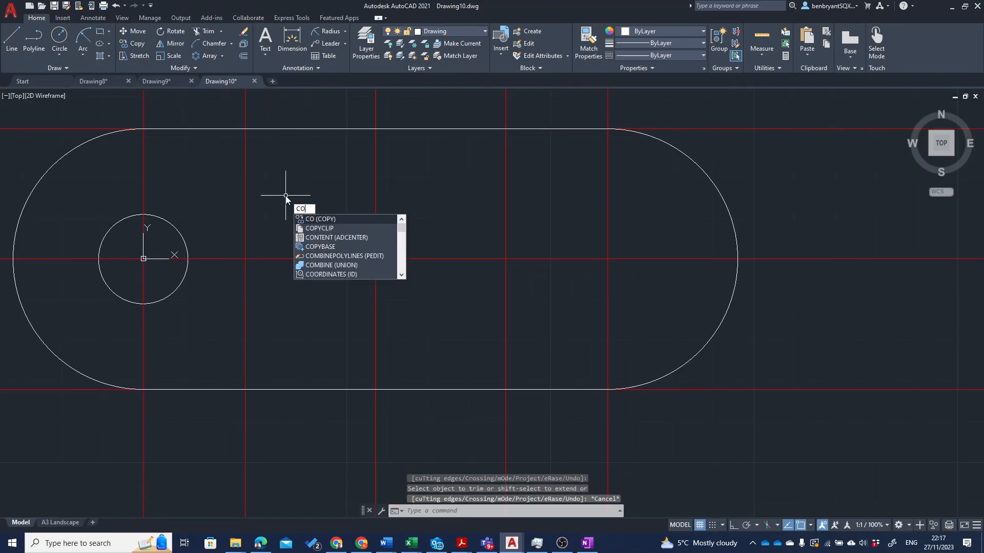
{"action": "key", "text": "Return"}
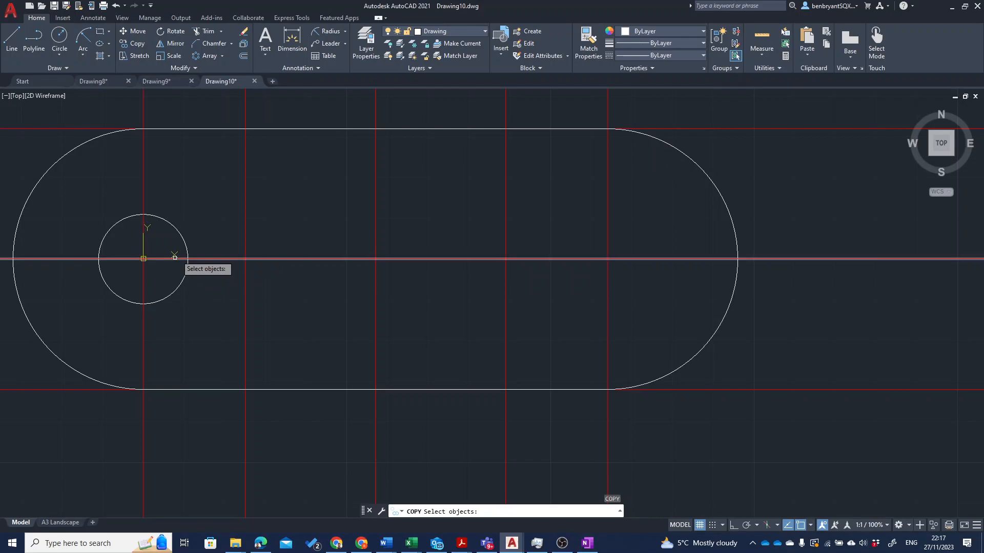
{"action": "left_click", "coordinate": [181, 236]}
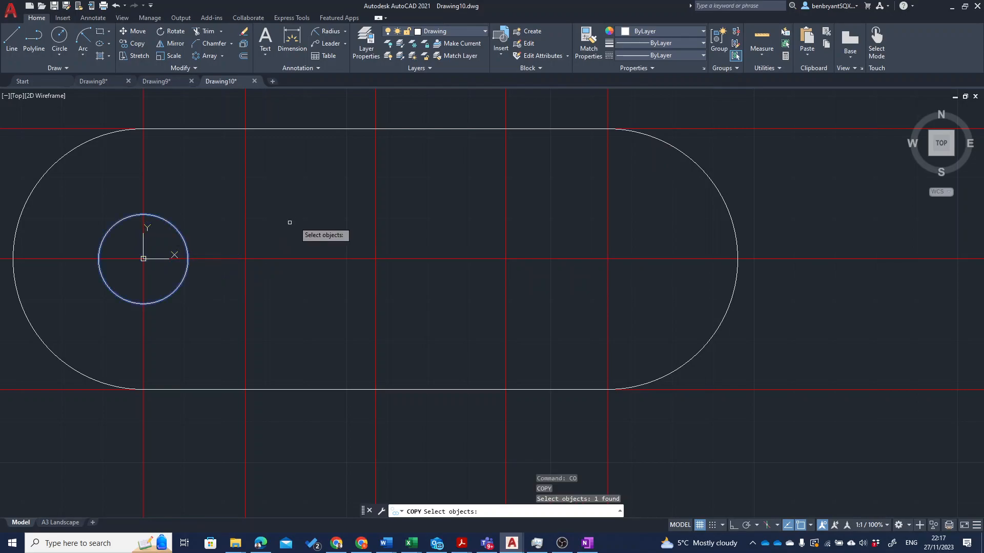
{"action": "key", "text": "Return"}
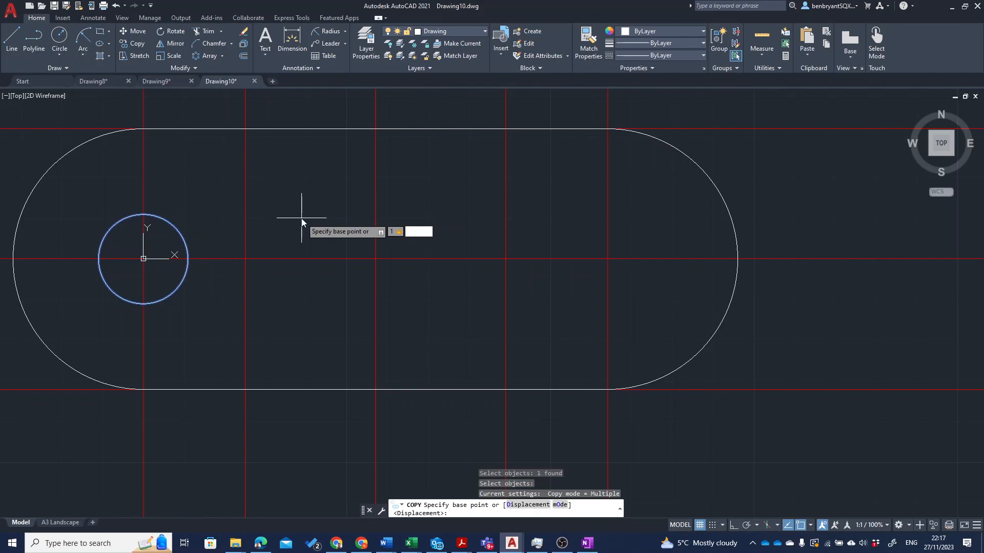
{"action": "key", "text": "Return"}
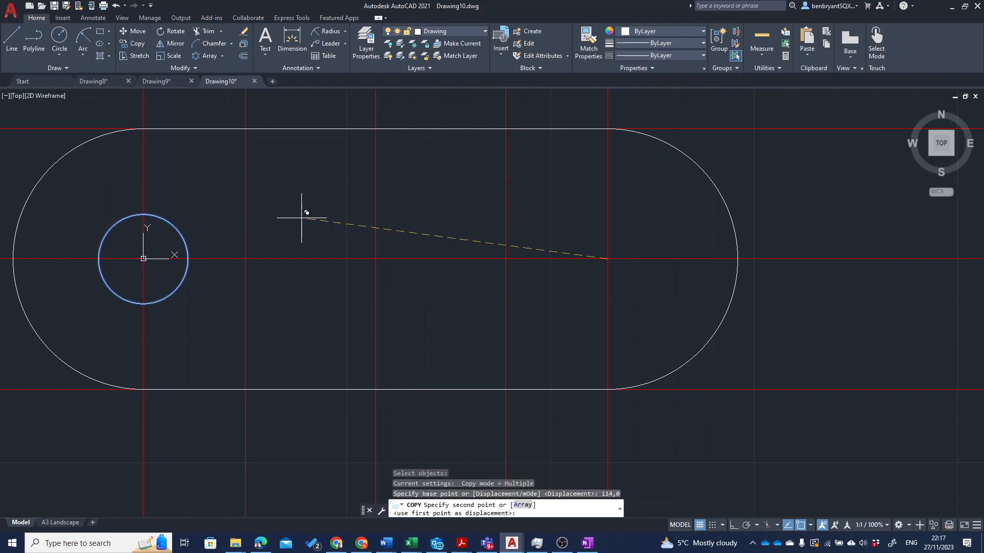
{"action": "key", "text": "Escape"}
Copy the small hole circle from base point 0,0 to the centre of the right-hand end arc.
{"action": "type", "text": "co"}
{"action": "key", "text": "Return"}
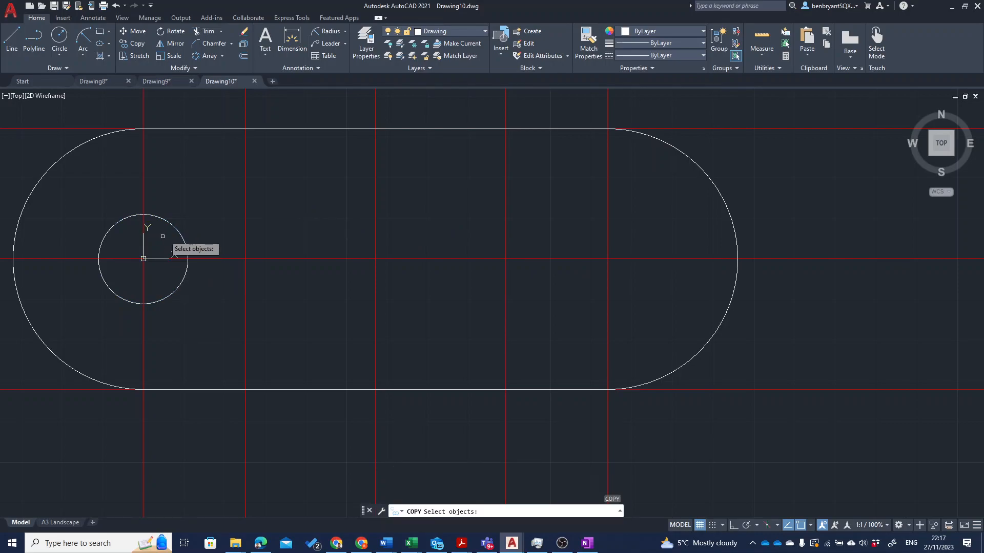
{"action": "left_click", "coordinate": [175, 228]}
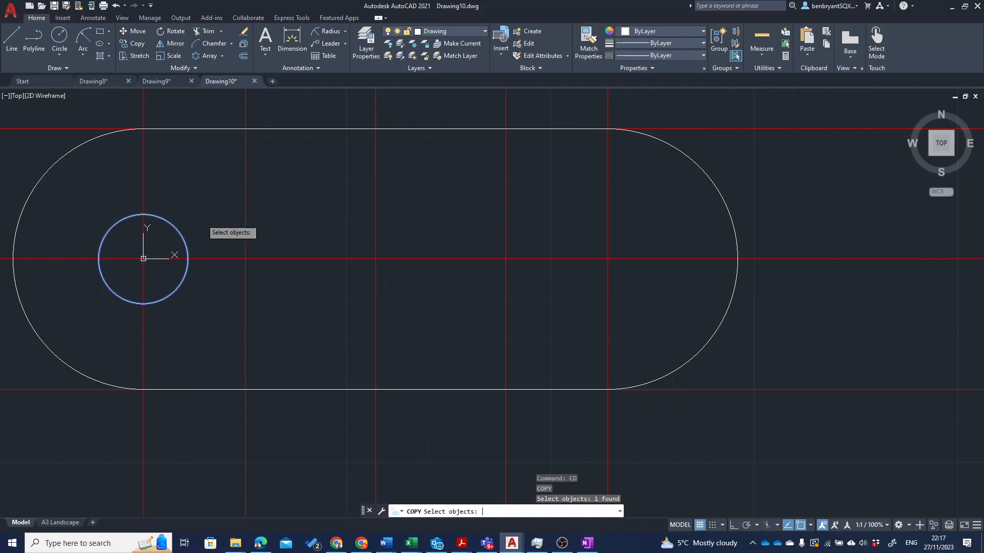
{"action": "key", "text": "Return"}
{"action": "type", "text": "0"}
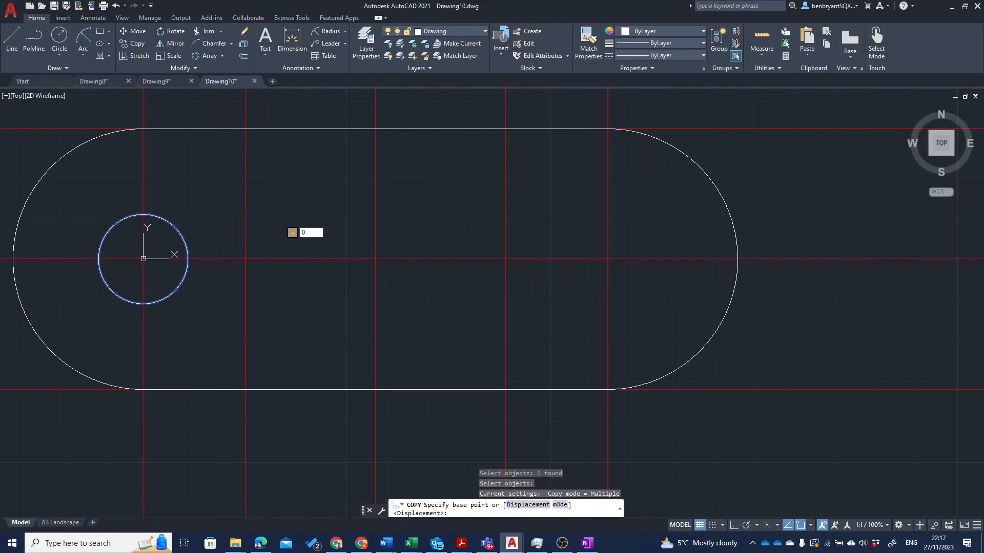
{"action": "type", "text": ",0"}
{"action": "key", "text": "Return"}
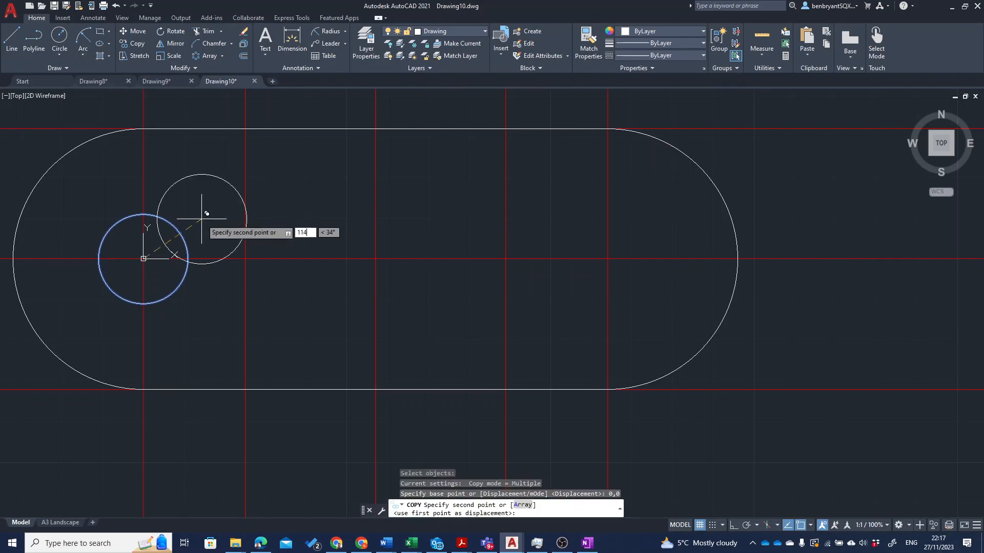
{"action": "type", "text": "0"}
{"action": "key", "text": "Return"}
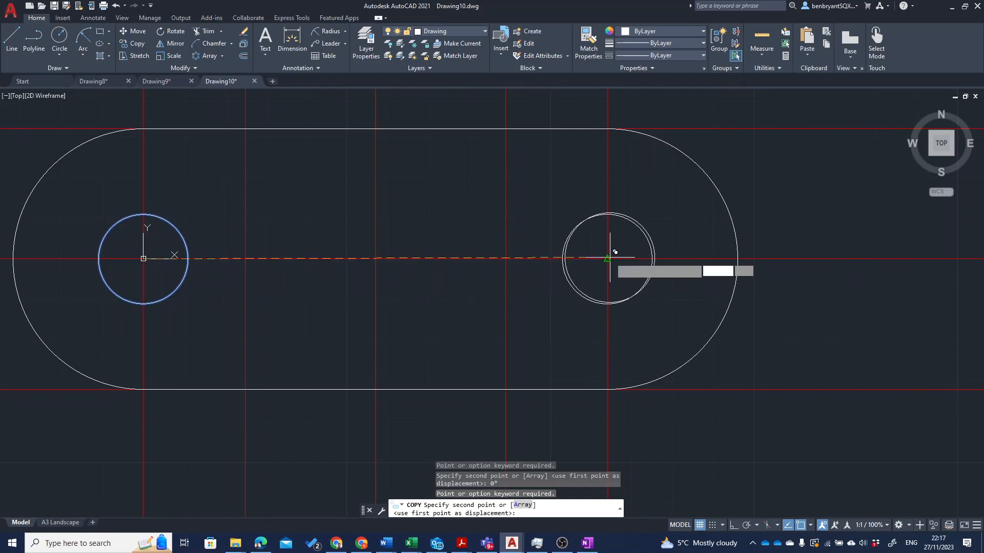
{"action": "left_click", "coordinate": [610, 257]}
{"action": "key", "text": "Escape"}
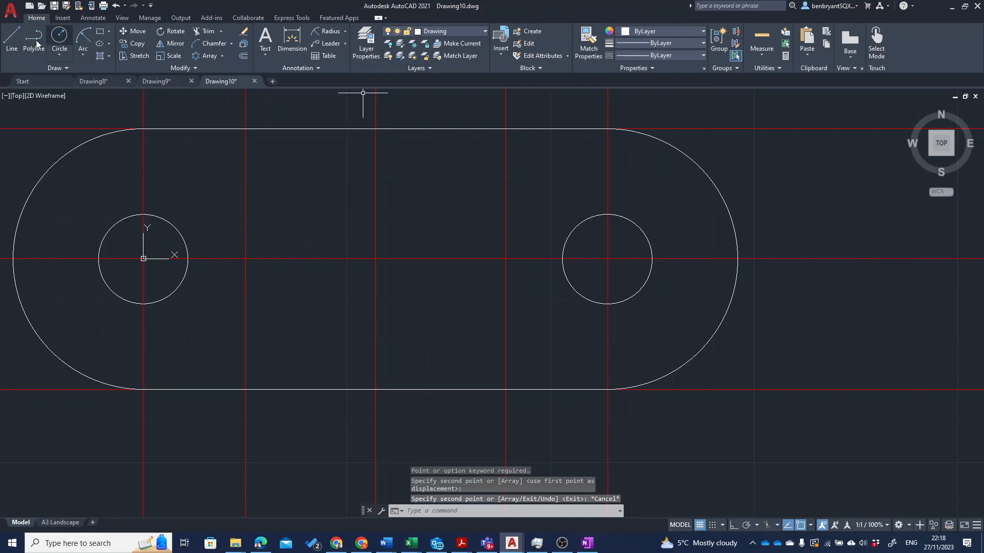
Draw a vertical line from the lower to the upper horizontal edge along the first construction line right of the left hole.
{"action": "left_click", "coordinate": [11, 38]}
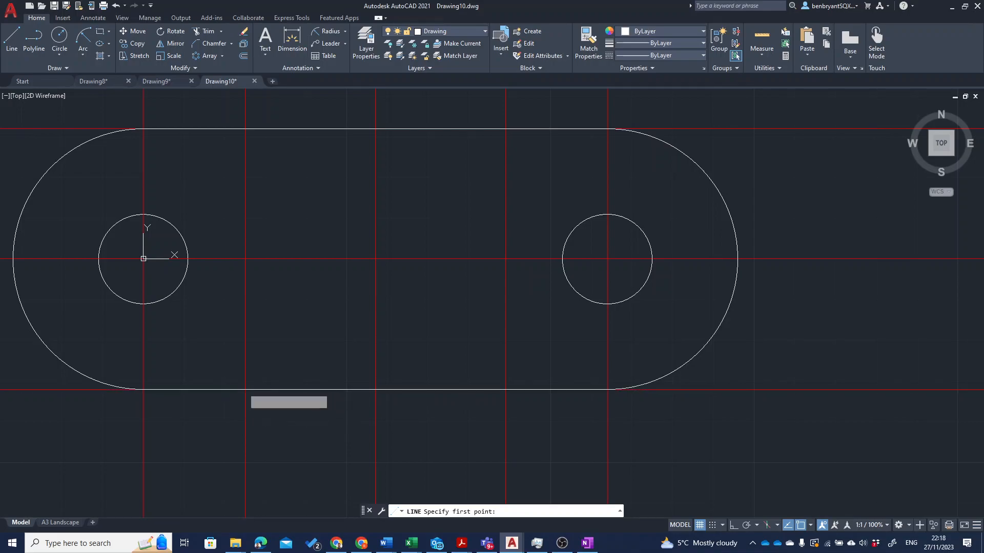
{"action": "left_click", "coordinate": [245, 390]}
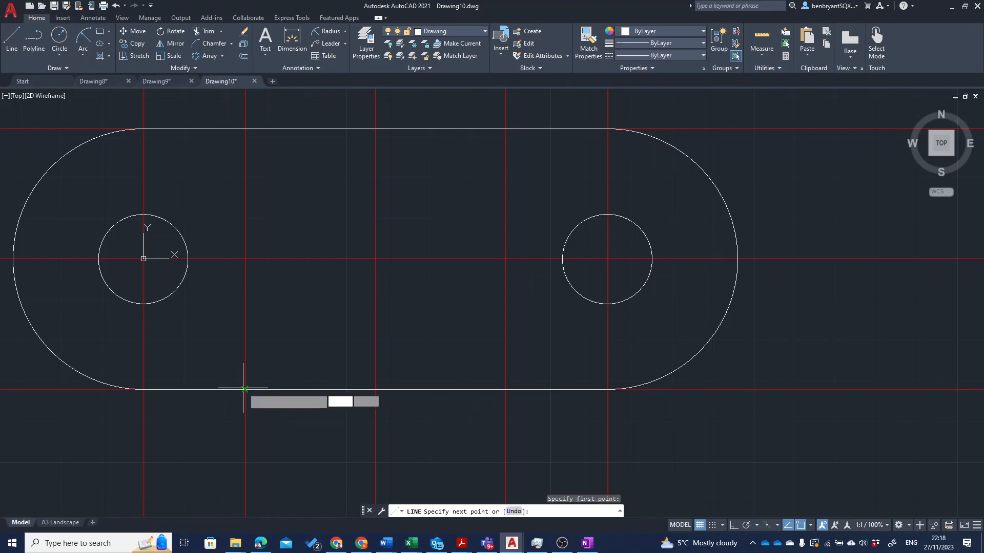
{"action": "left_click", "coordinate": [245, 129]}
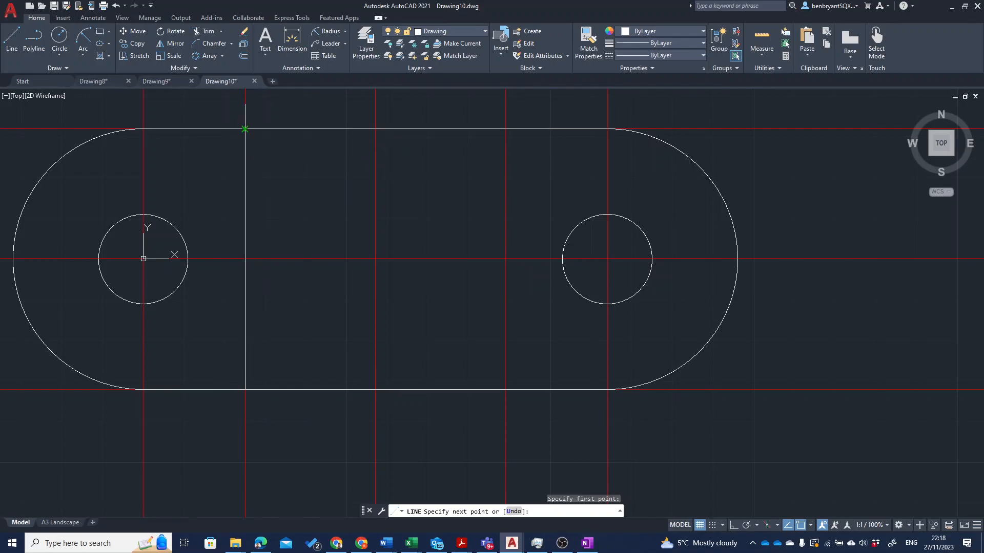
{"action": "key", "text": "Escape"}
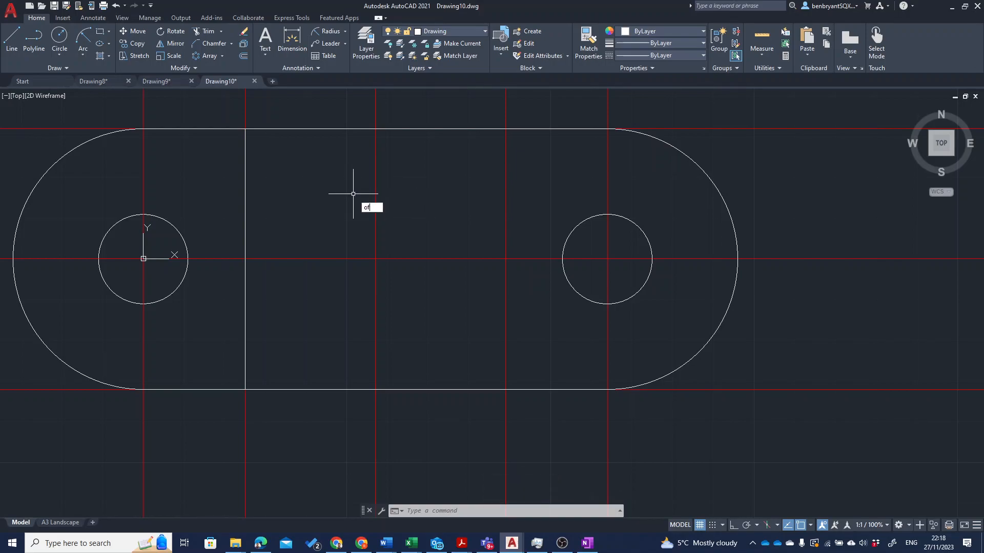
Offset the vertical line 13 to the right and the upper horizontal edge 13 downward.
{"action": "key", "text": "Return"}
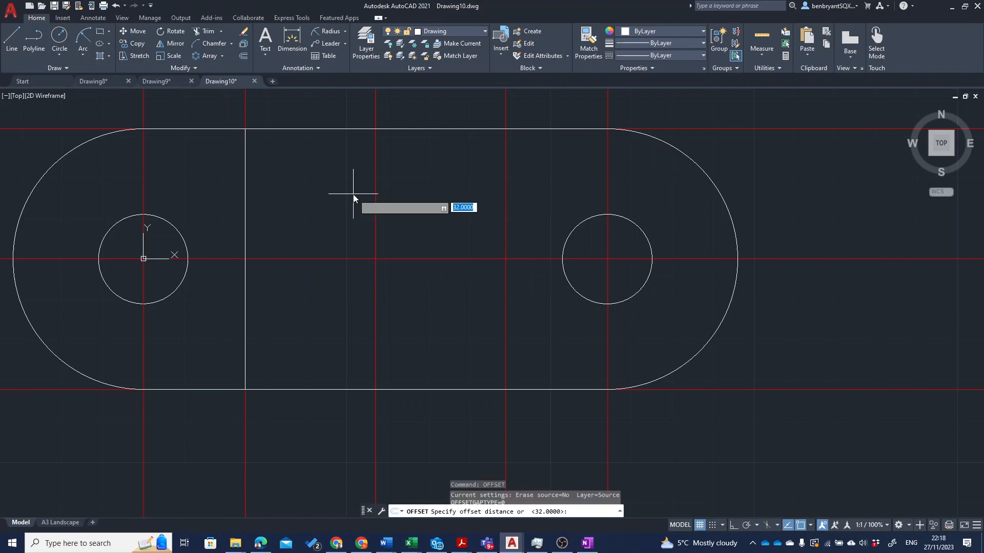
{"action": "type", "text": "13"}
{"action": "key", "text": "Return"}
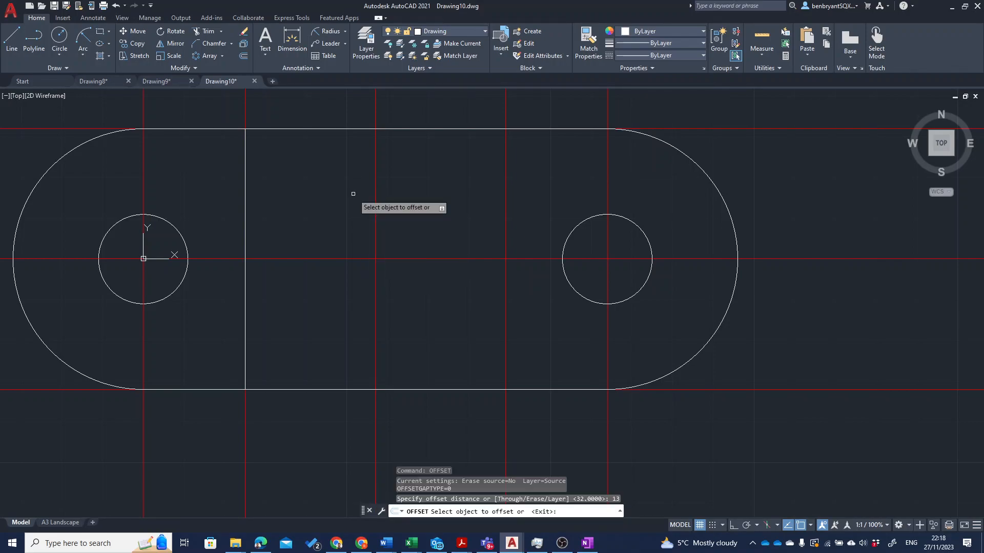
{"action": "left_click", "coordinate": [246, 196]}
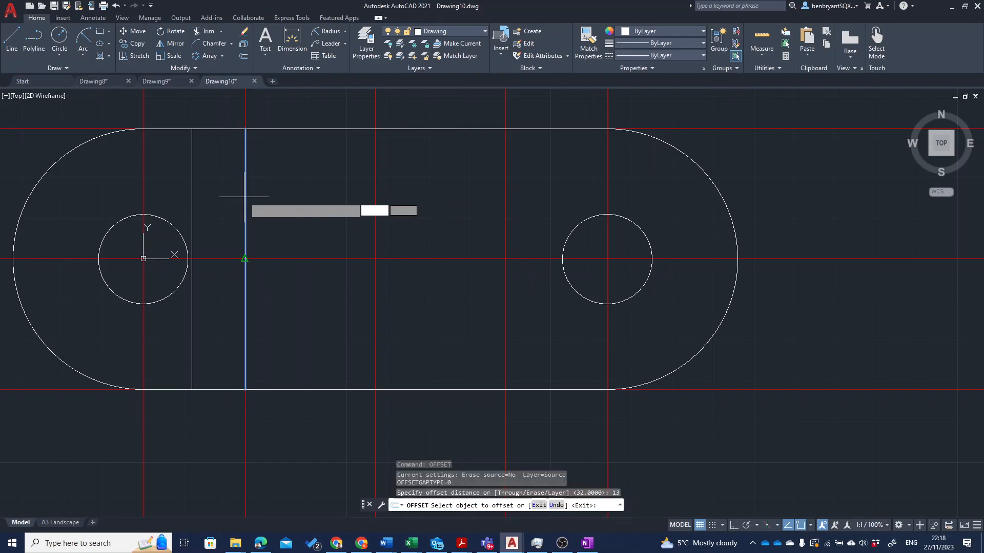
{"action": "left_click", "coordinate": [334, 200]}
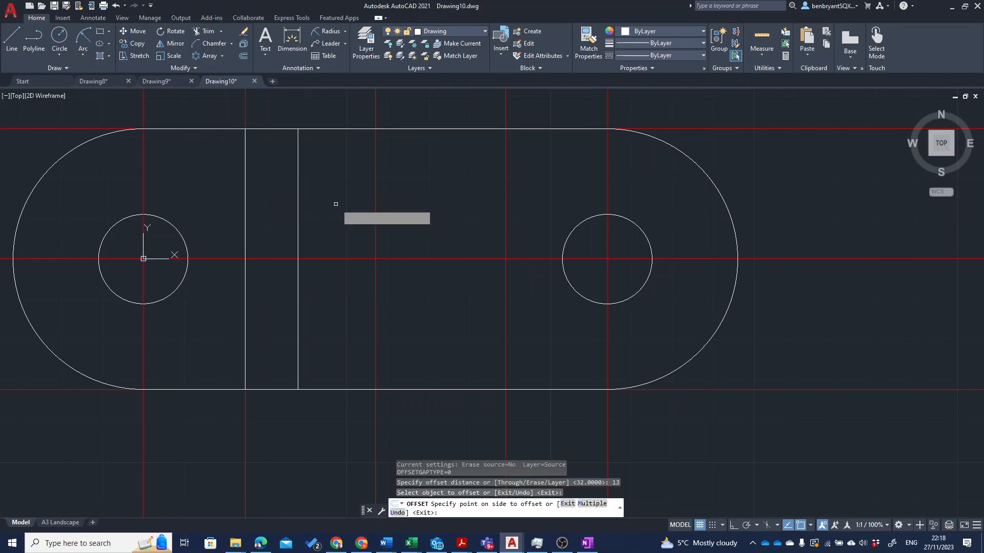
{"action": "left_click", "coordinate": [341, 129]}
{"action": "left_click", "coordinate": [344, 153]}
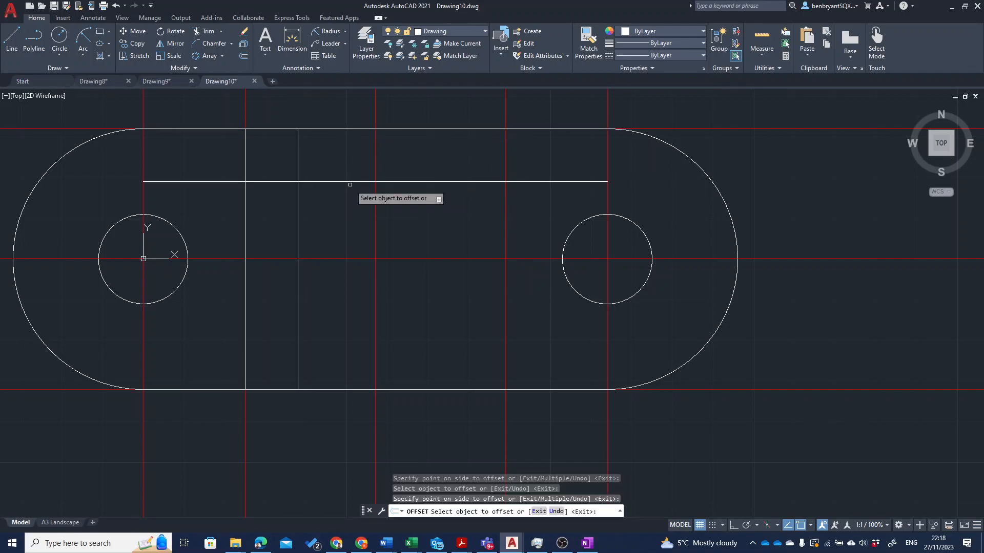
{"action": "key", "text": "Escape"}
{"action": "type", "text": "o"}
{"action": "key", "text": "Return"}
{"action": "type", "text": "TR"}
{"action": "key", "text": "Return"}
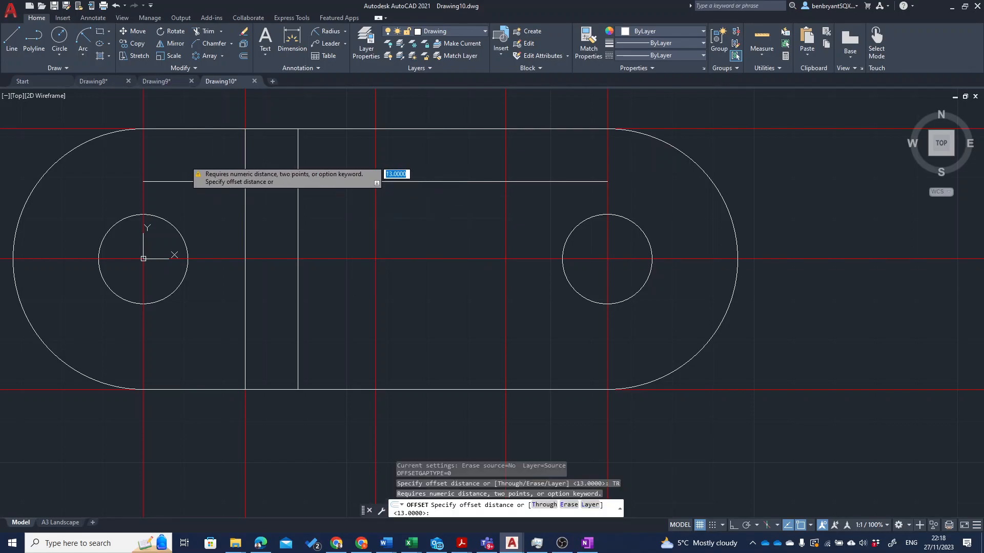
{"action": "left_click", "coordinate": [185, 159]}
{"action": "left_click", "coordinate": [212, 219]}
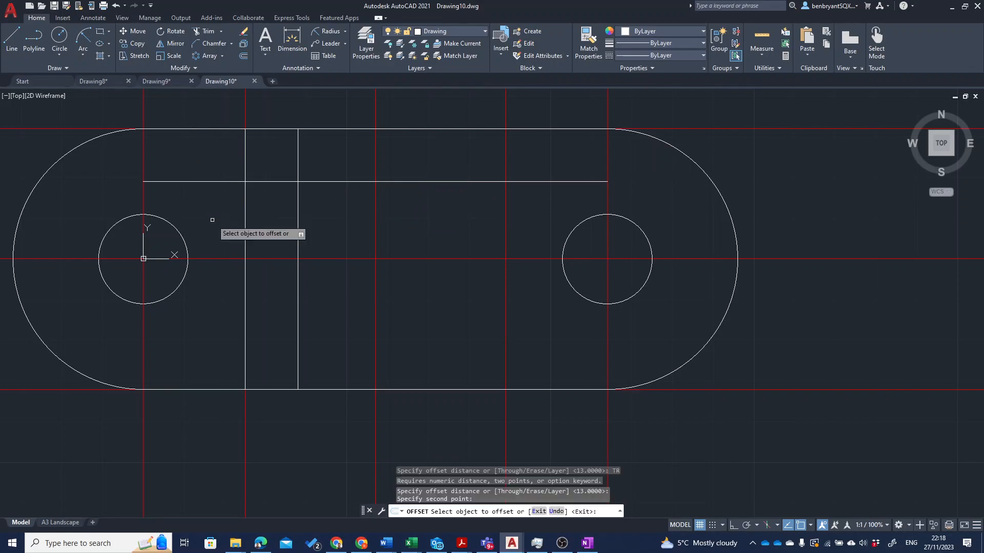
{"action": "key", "text": "Escape"}
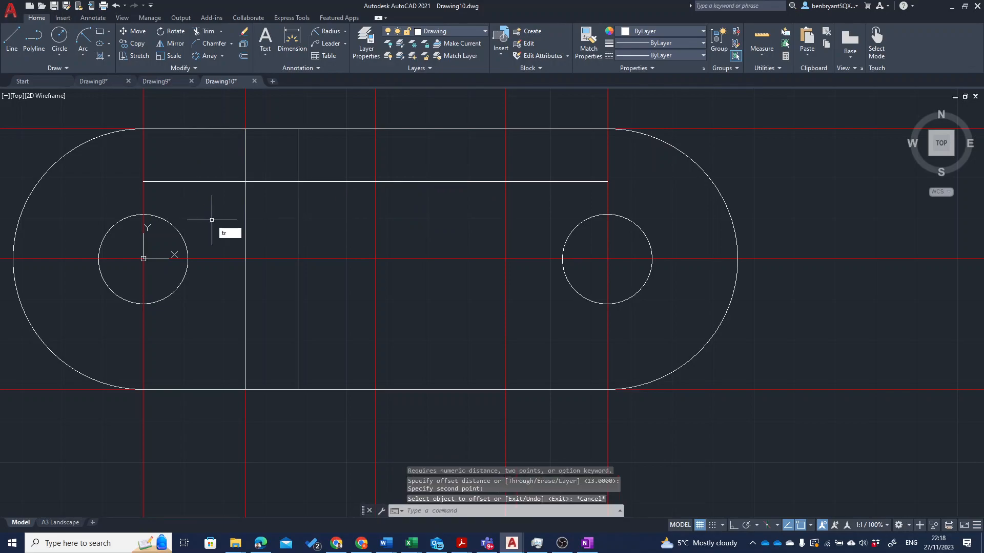
Trim the offset horizontal and vertical lines back to their shared corner so they form the inner edge's upper-left corner.
{"action": "type", "text": "tr"}
{"action": "key", "text": "Return"}
{"action": "left_click_drag", "start_coordinate": [211, 219], "coordinate": [214, 164]}
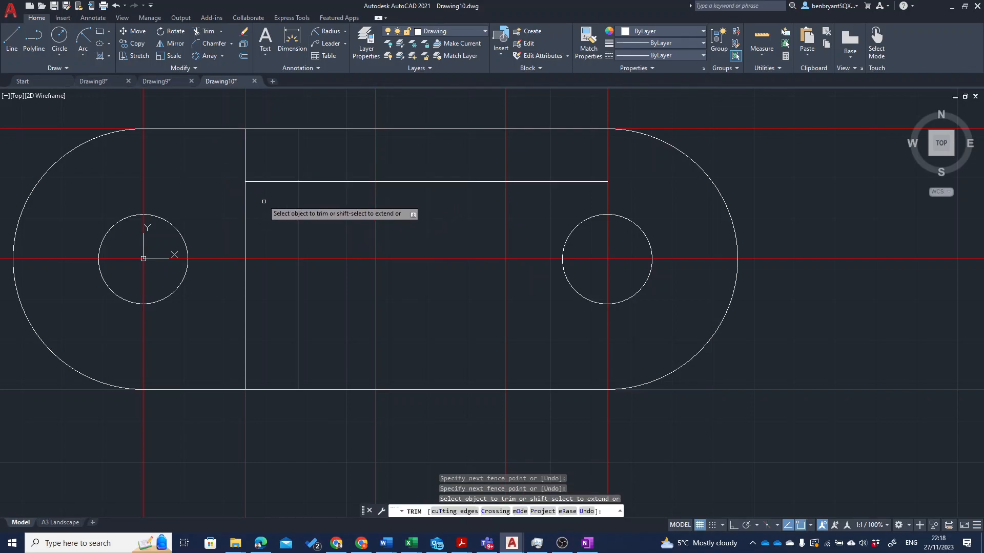
{"action": "left_click", "coordinate": [261, 199]}
{"action": "left_click", "coordinate": [314, 149]}
{"action": "key", "text": "Return"}
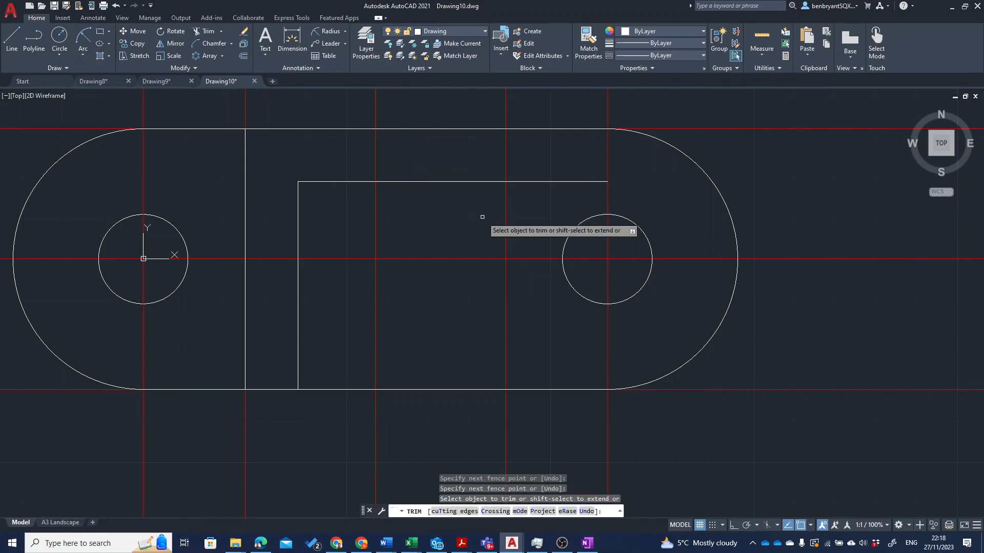
Trim the inner horizontal line back to the middle vertical construction line and erase its leftover piece near the right hole.
{"action": "left_click", "coordinate": [482, 217]}
{"action": "left_click", "coordinate": [468, 159]}
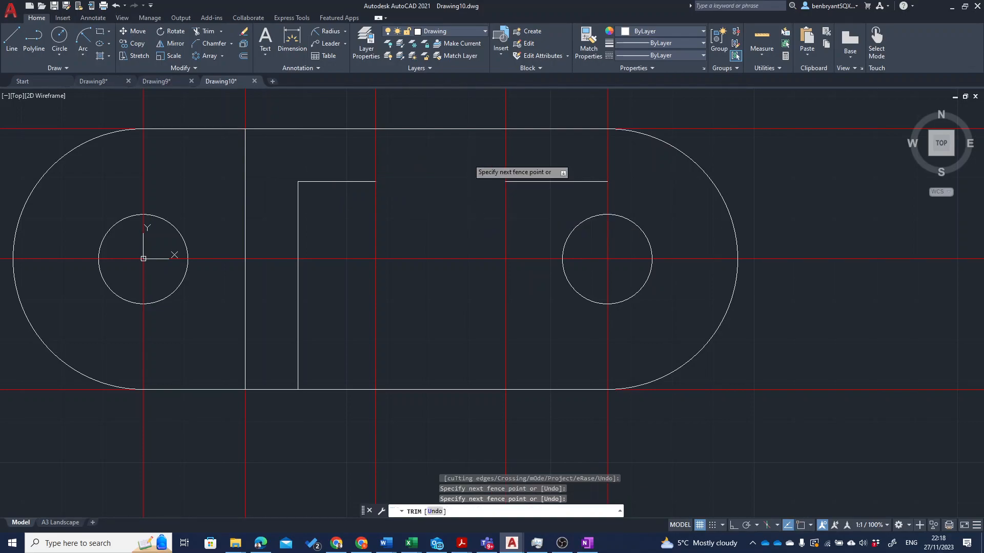
{"action": "key", "text": "Escape"}
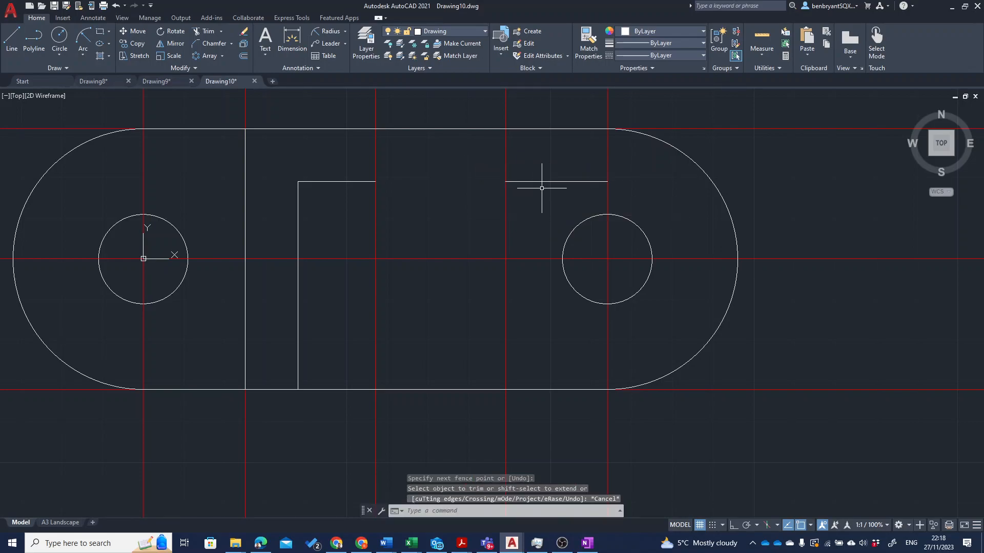
{"action": "left_click", "coordinate": [544, 183]}
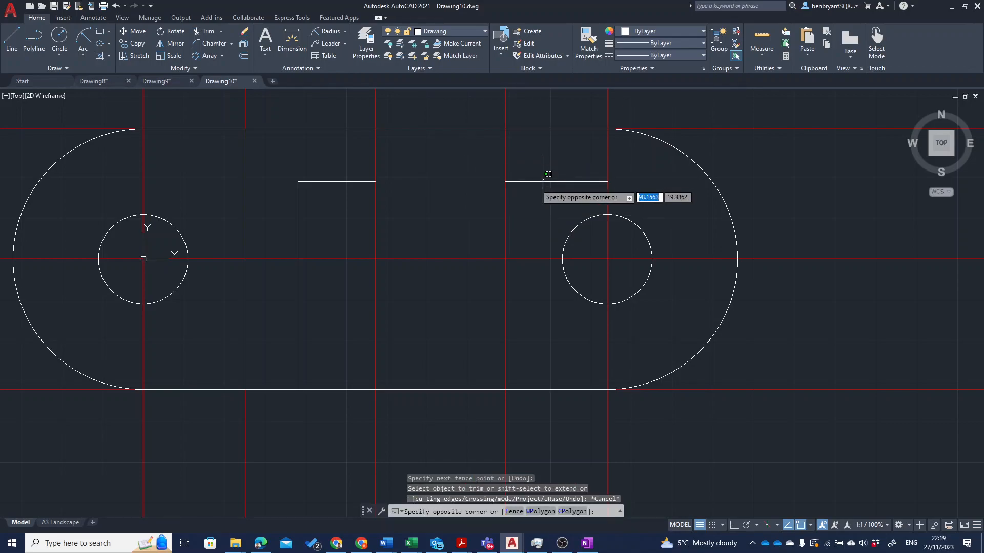
{"action": "left_click", "coordinate": [535, 183]}
{"action": "key", "text": "Delete"}
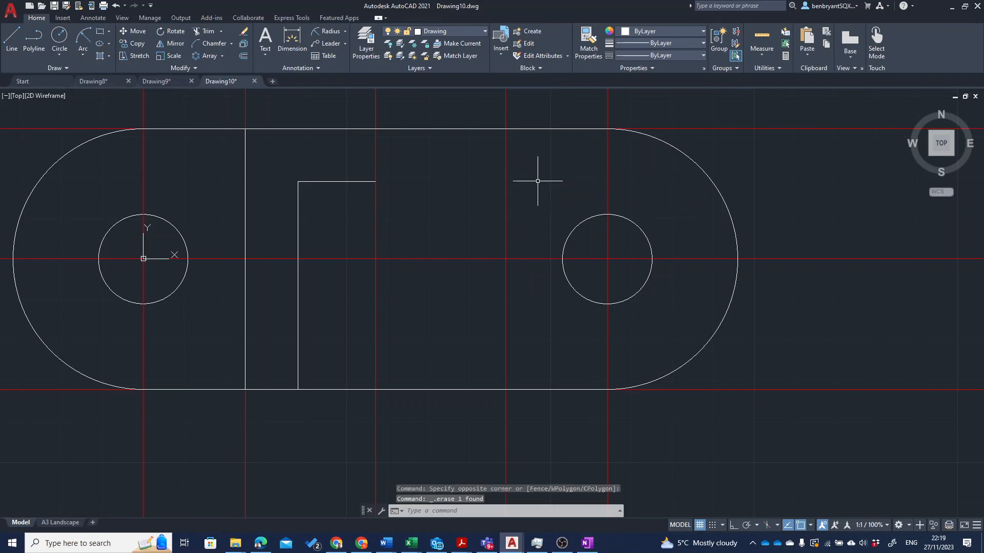
Mirror the two inner edge lines and the full-height vertical line about the middle vertical construction line, keeping the source objects.
{"action": "type", "text": "r"}
{"action": "key", "text": "Return"}
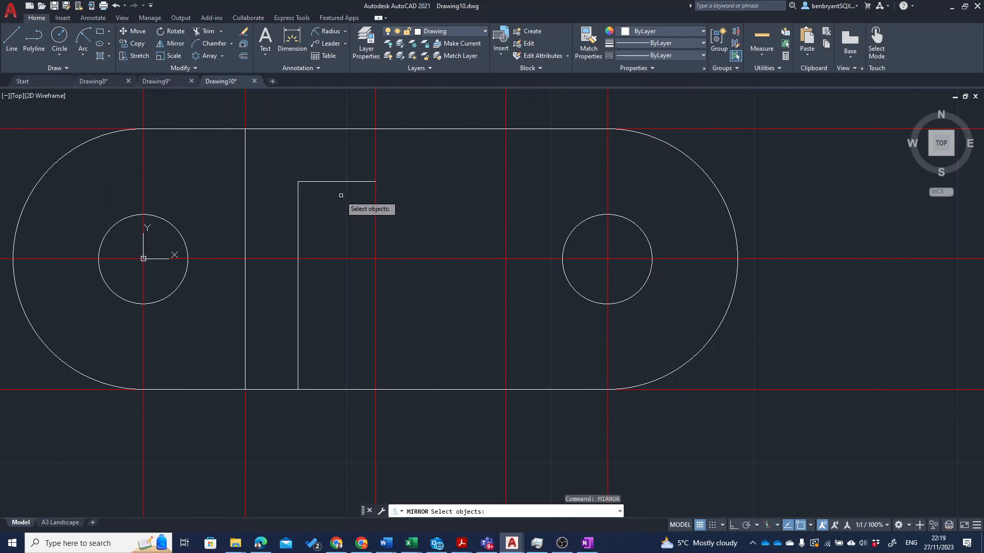
{"action": "left_click", "coordinate": [299, 213]}
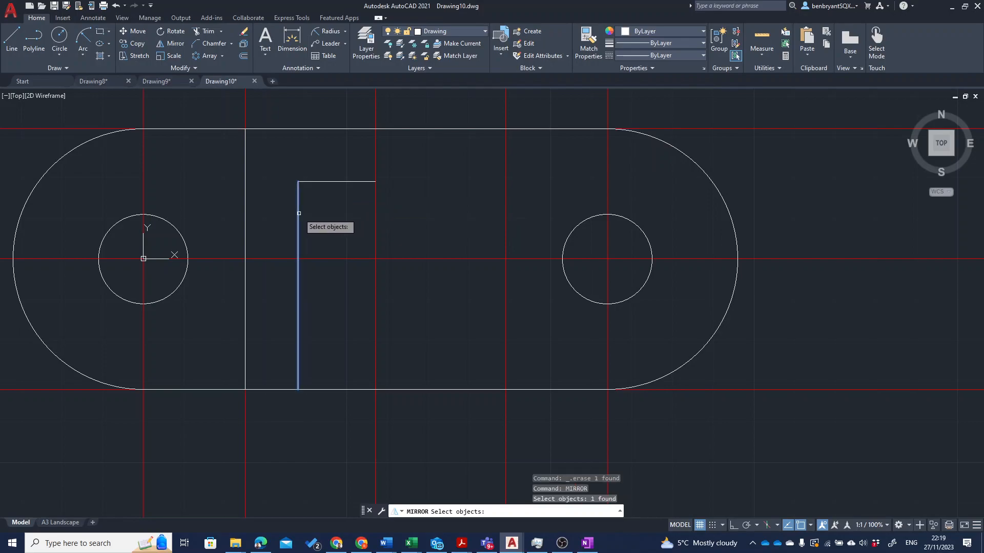
{"action": "left_click", "coordinate": [324, 183]}
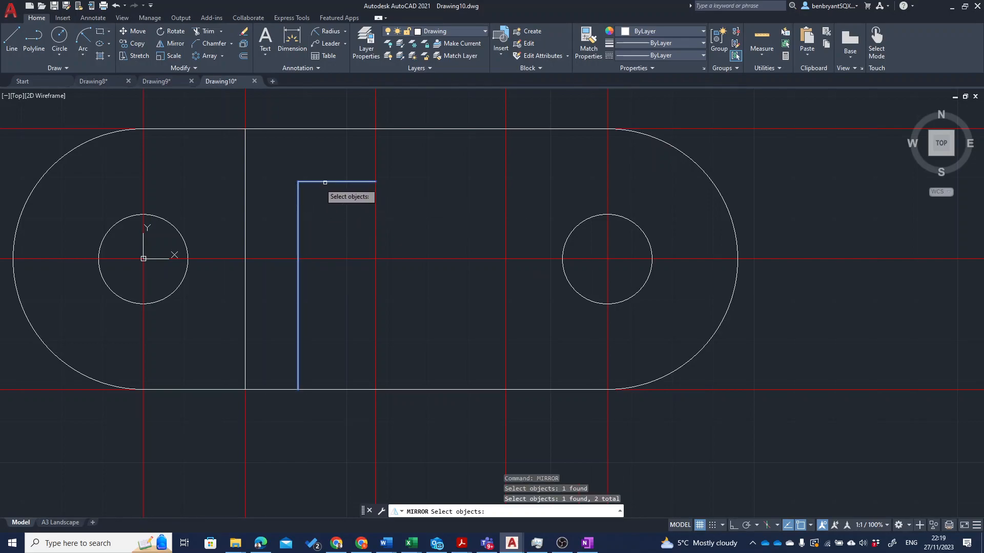
{"action": "left_click", "coordinate": [246, 194]}
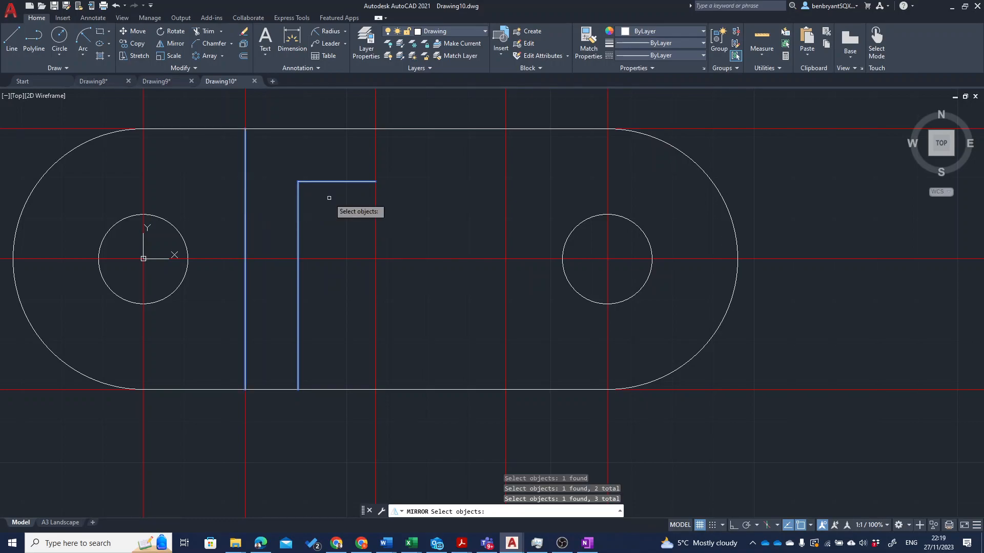
{"action": "key", "text": "Return"}
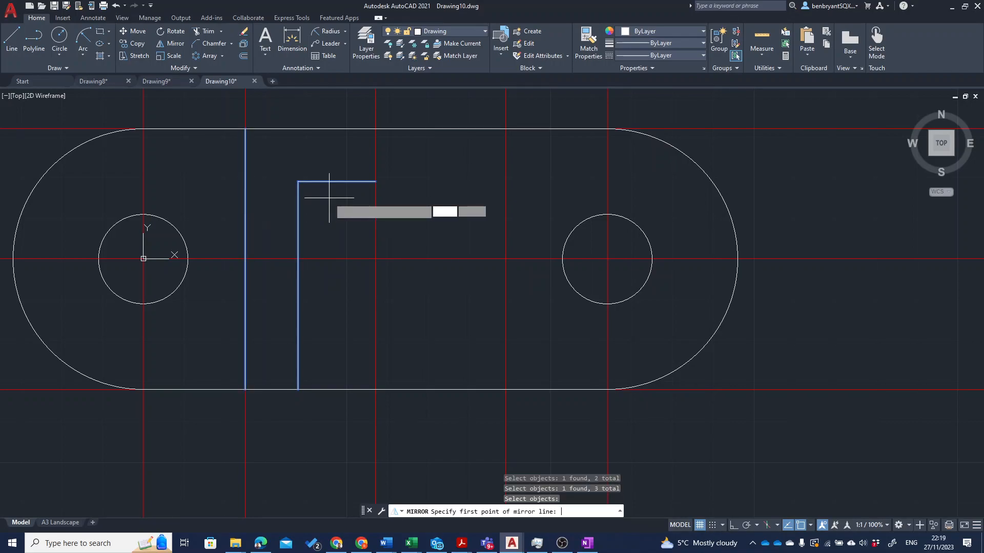
{"action": "left_click", "coordinate": [375, 181]}
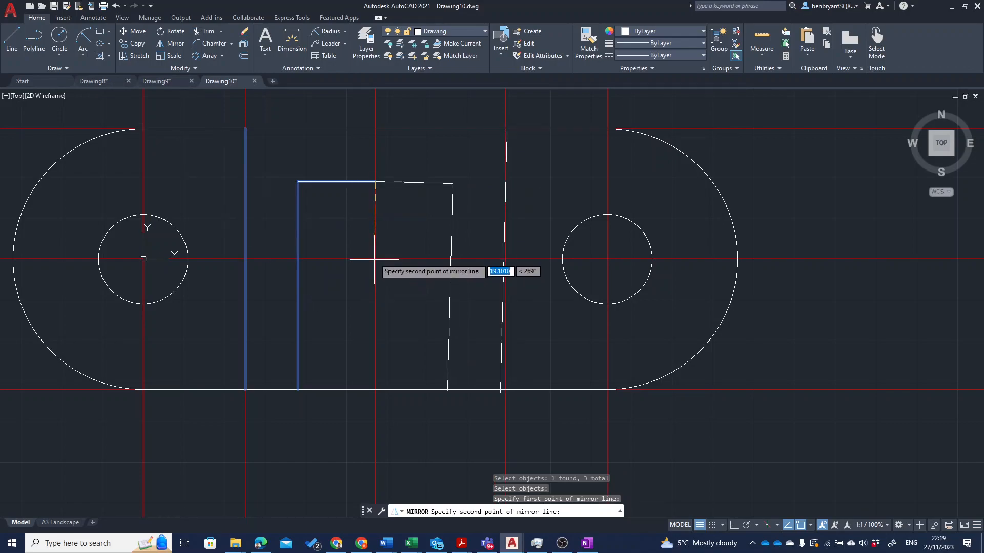
{"action": "left_click", "coordinate": [375, 259]}
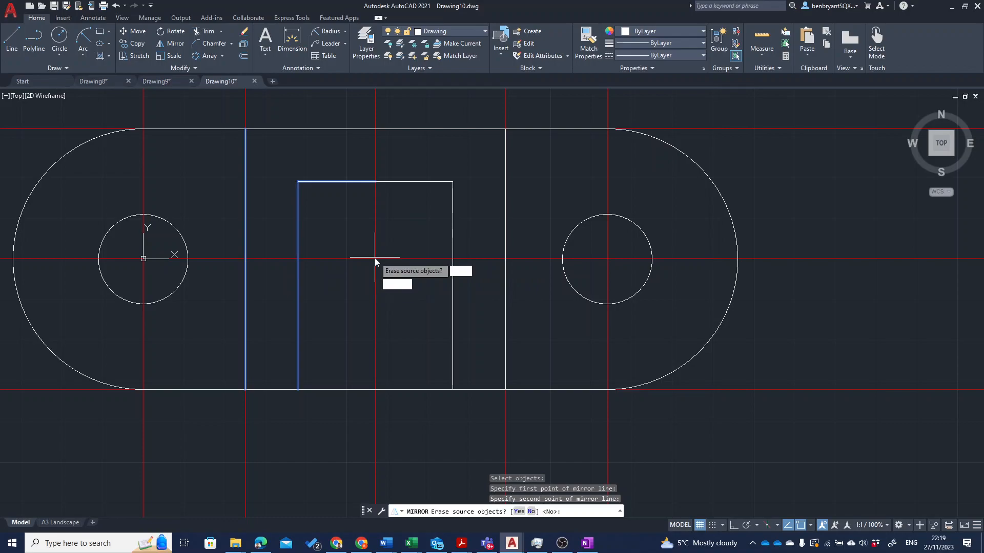
{"action": "type", "text": "n"}
{"action": "key", "text": "Return"}
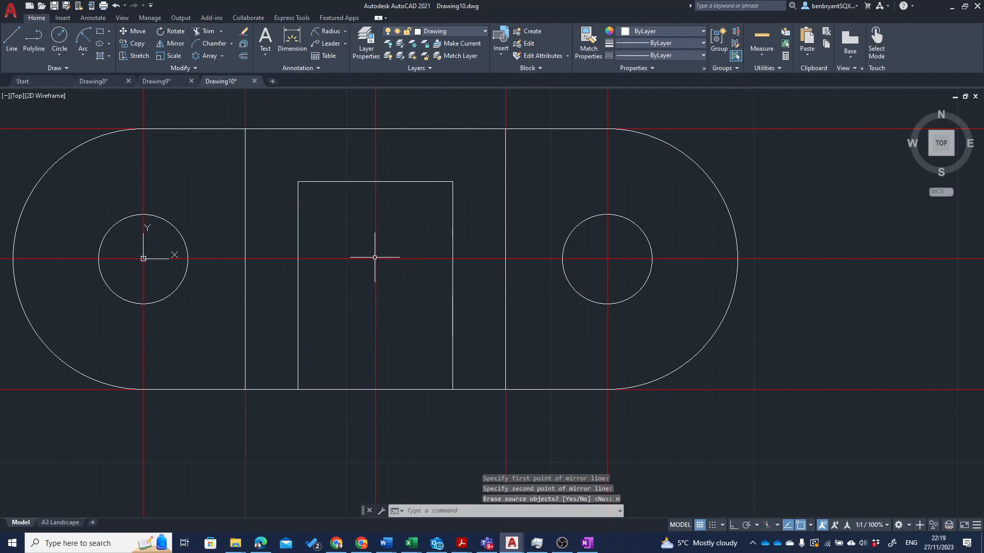
Add center marks to the left and right hole circles.
{"action": "scroll", "coordinate": [384, 258], "scroll_direction": "down", "scroll_amount": 2}
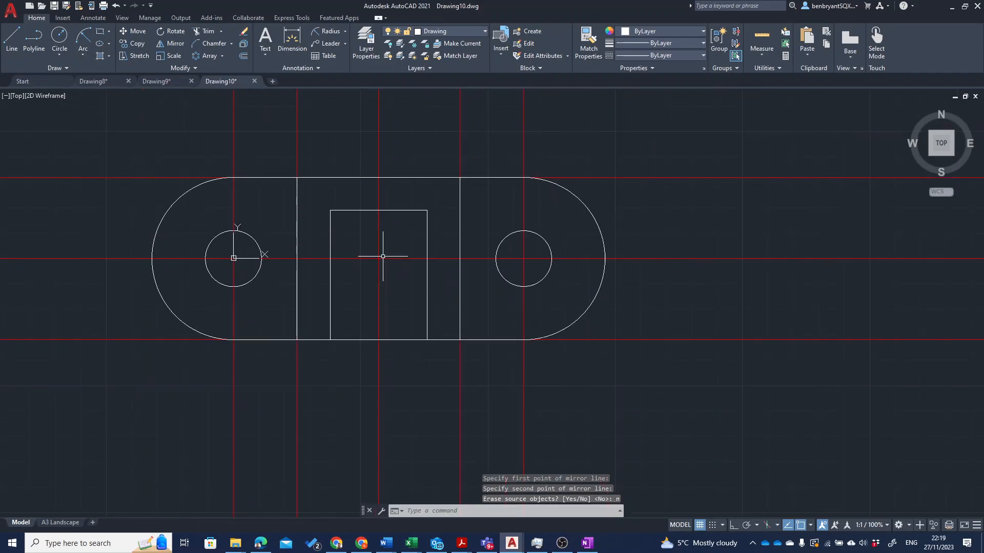
{"action": "middle_click_drag", "start_coordinate": [385, 255], "coordinate": [394, 244]}
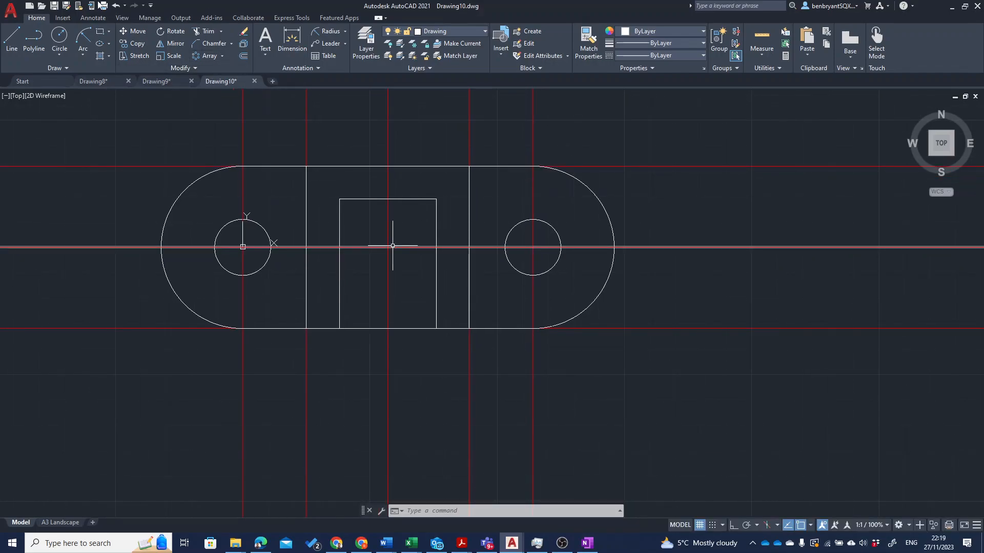
{"action": "left_click", "coordinate": [88, 17]}
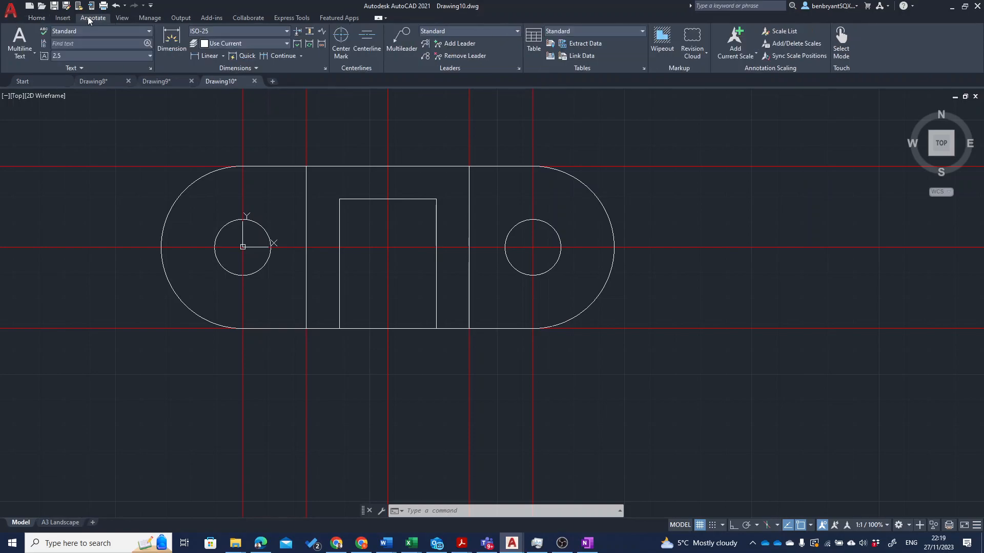
{"action": "left_click", "coordinate": [341, 40]}
{"action": "left_click", "coordinate": [261, 232]}
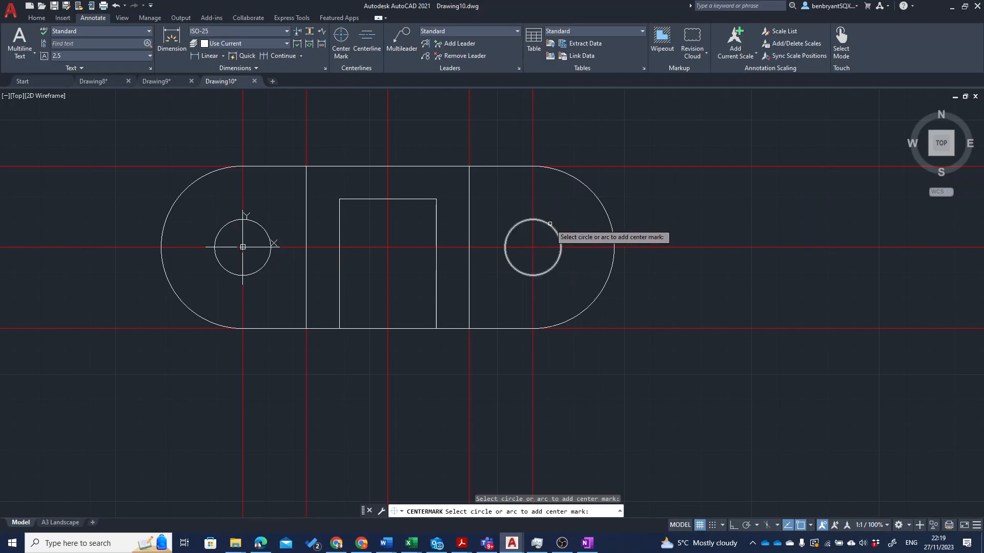
{"action": "left_click", "coordinate": [550, 225]}
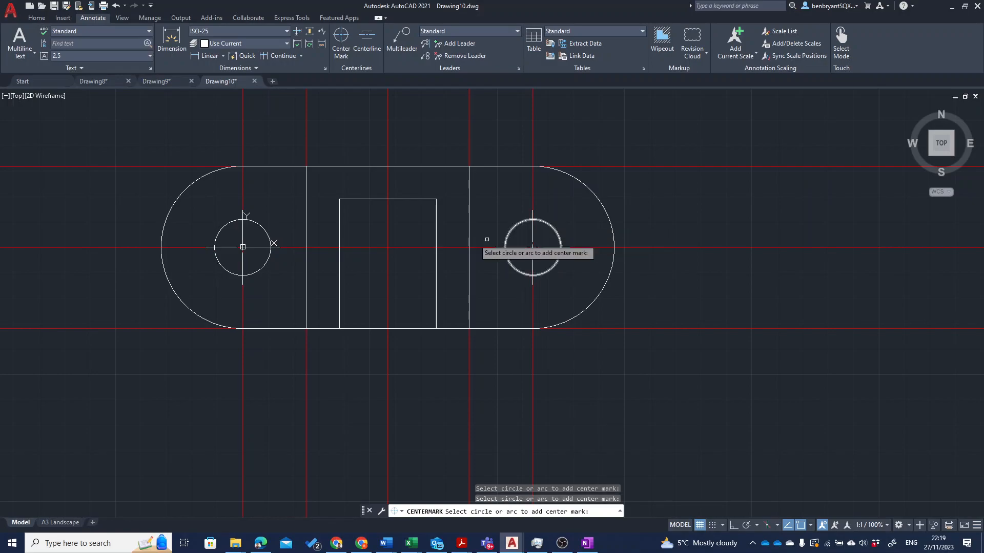
{"action": "middle_click_drag", "start_coordinate": [362, 260], "coordinate": [381, 219]}
{"action": "scroll", "coordinate": [432, 288], "scroll_direction": "up", "scroll_amount": 2}
{"action": "scroll", "coordinate": [432, 288], "scroll_direction": "down", "scroll_amount": 2}
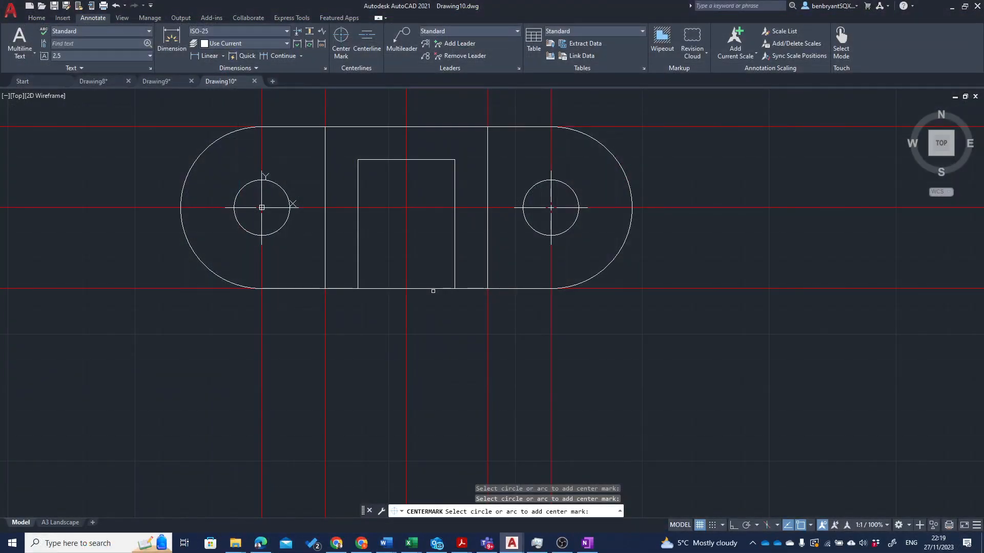
{"action": "key", "text": "Escape"}
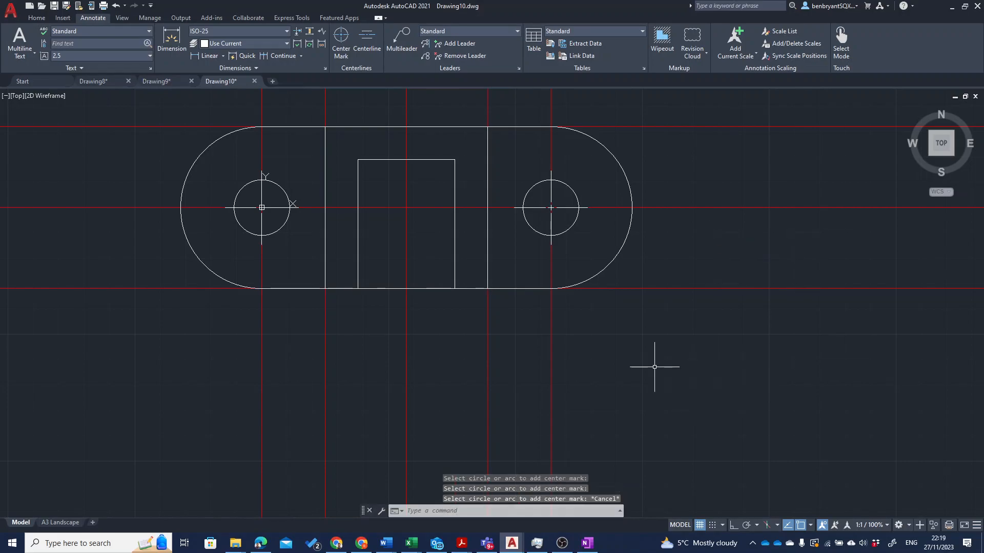
{"action": "key", "text": "Return"}
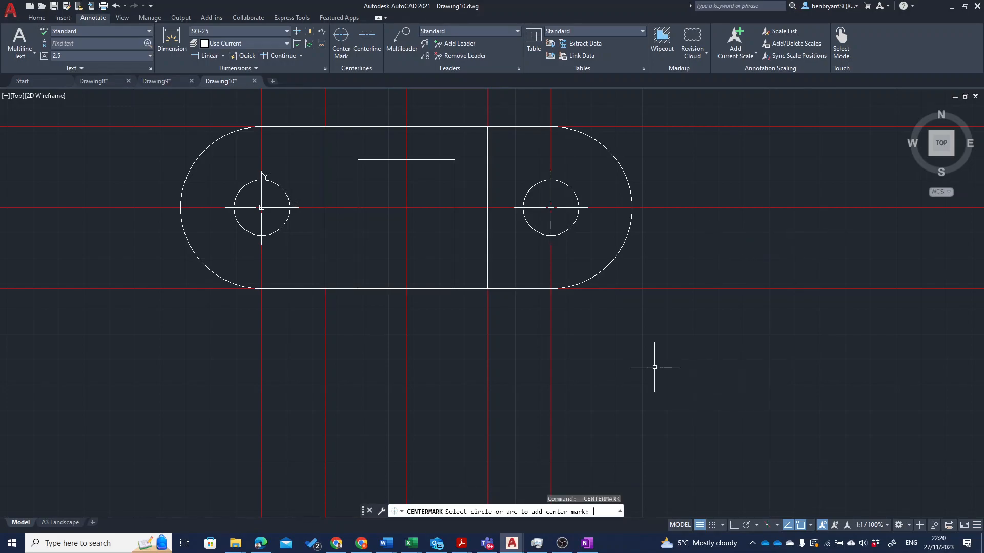
{"action": "key", "text": "Escape"}
Offset the horizontal construction line along the top view's lower edge 70 downward.
{"action": "type", "text": "off"}
{"action": "key", "text": "Return"}
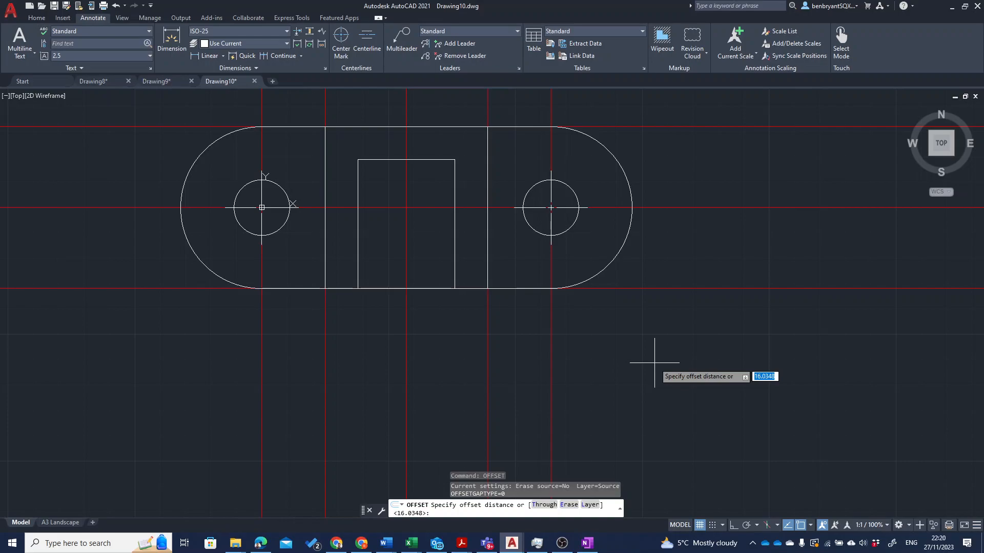
{"action": "key", "text": "Return"}
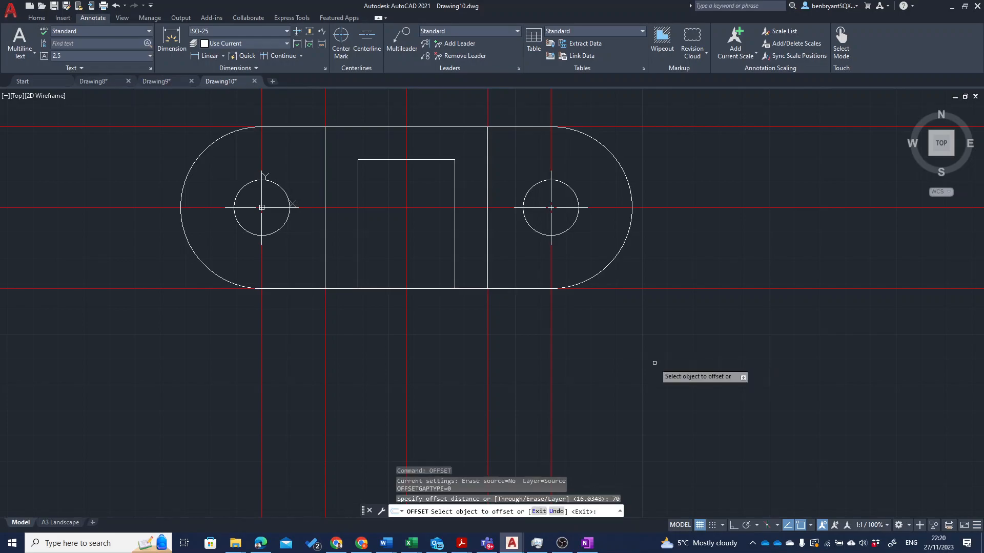
{"action": "left_click", "coordinate": [655, 288]}
{"action": "left_click", "coordinate": [651, 342]}
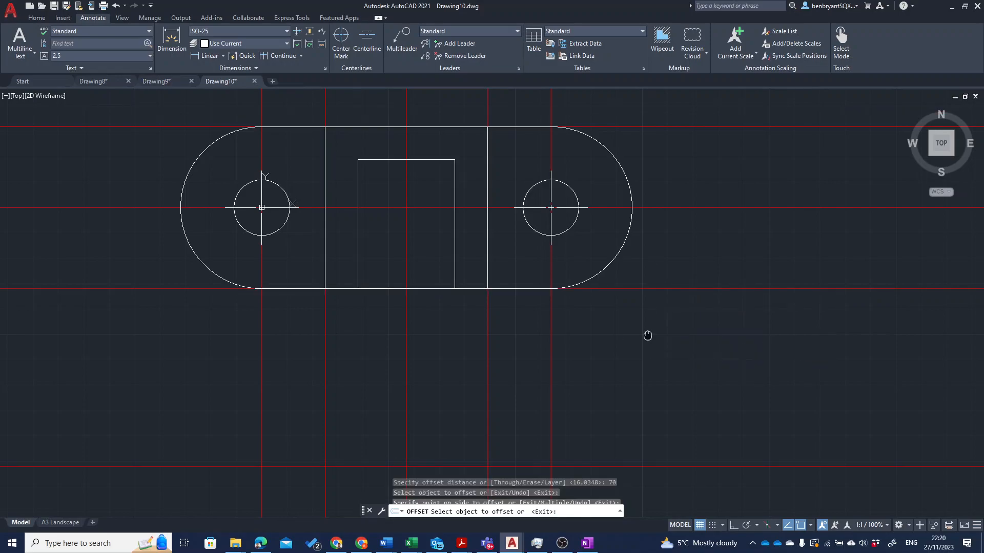
{"action": "middle_click_drag", "start_coordinate": [648, 336], "coordinate": [631, 205]}
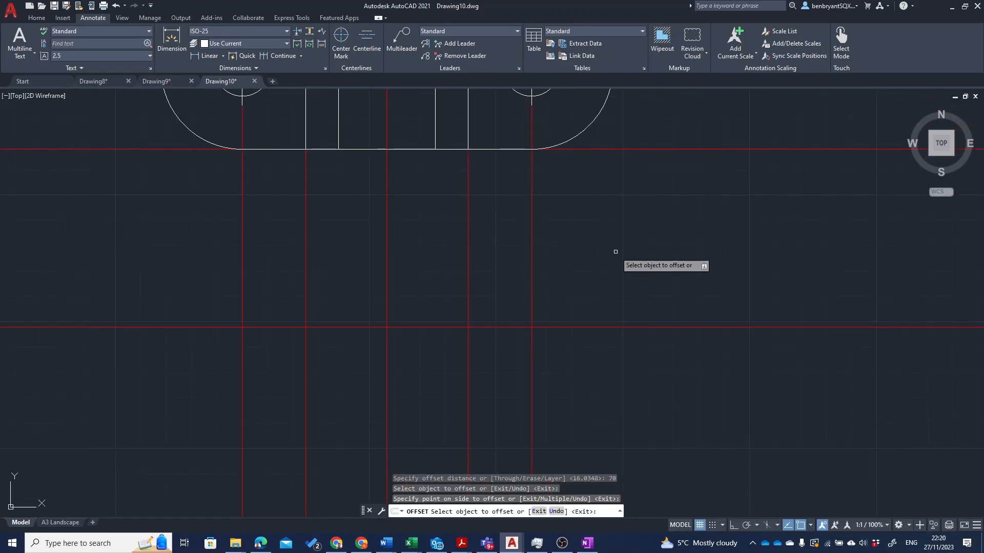
{"action": "key", "text": "Return"}
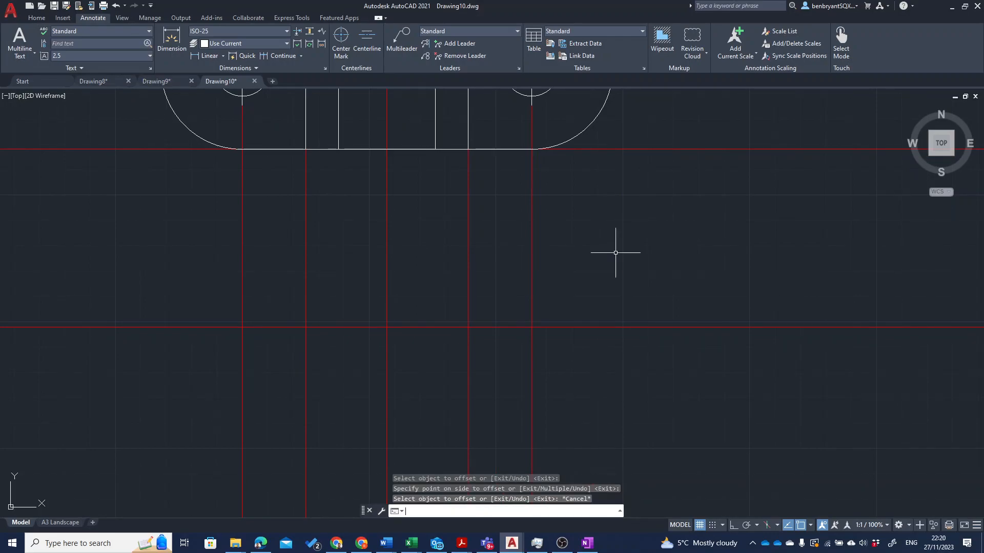
Offset the new horizontal construction line below the top view 45 downward.
{"action": "key", "text": "Return"}
{"action": "type", "text": "45"}
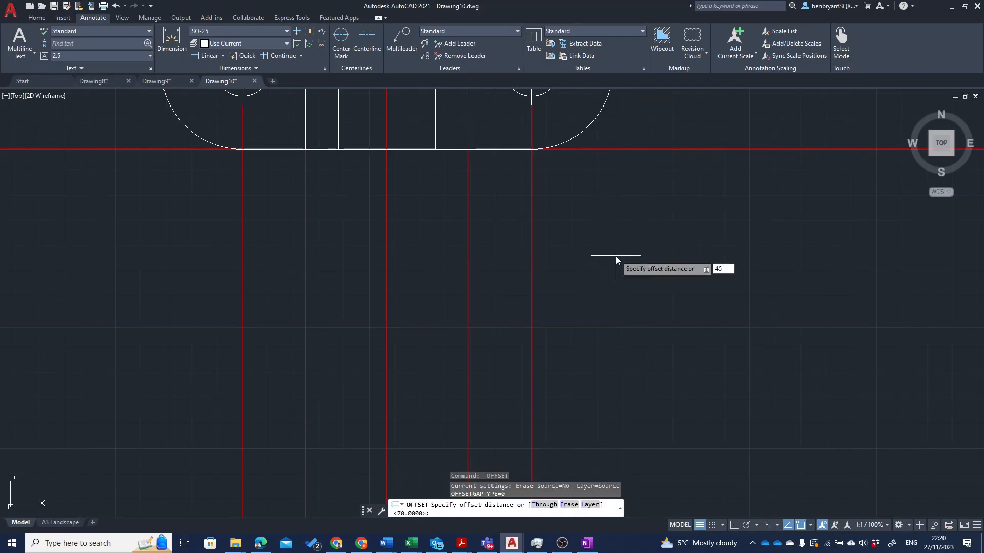
{"action": "key", "text": "Return"}
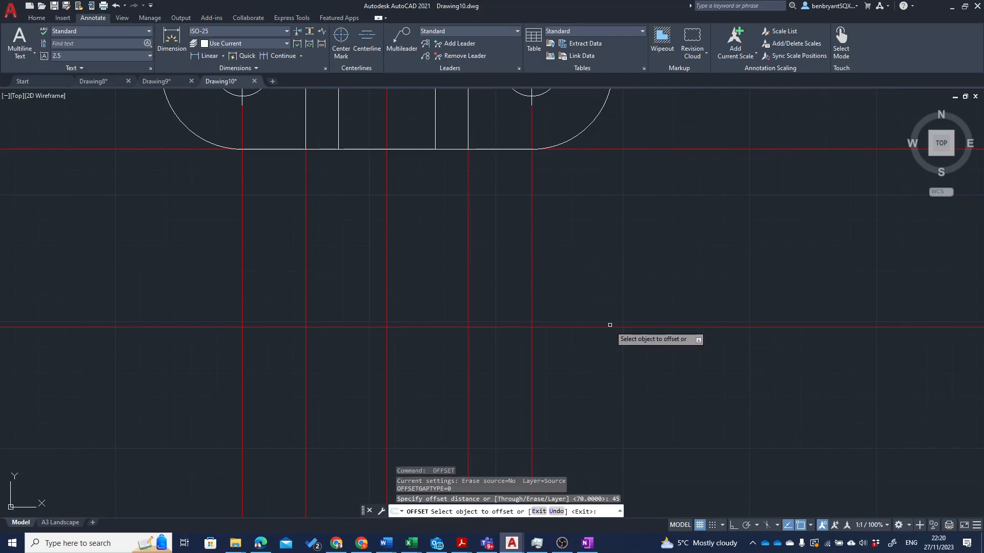
{"action": "left_click", "coordinate": [611, 327]}
{"action": "left_click", "coordinate": [611, 360]}
{"action": "middle_click_drag", "start_coordinate": [608, 354], "coordinate": [593, 273]}
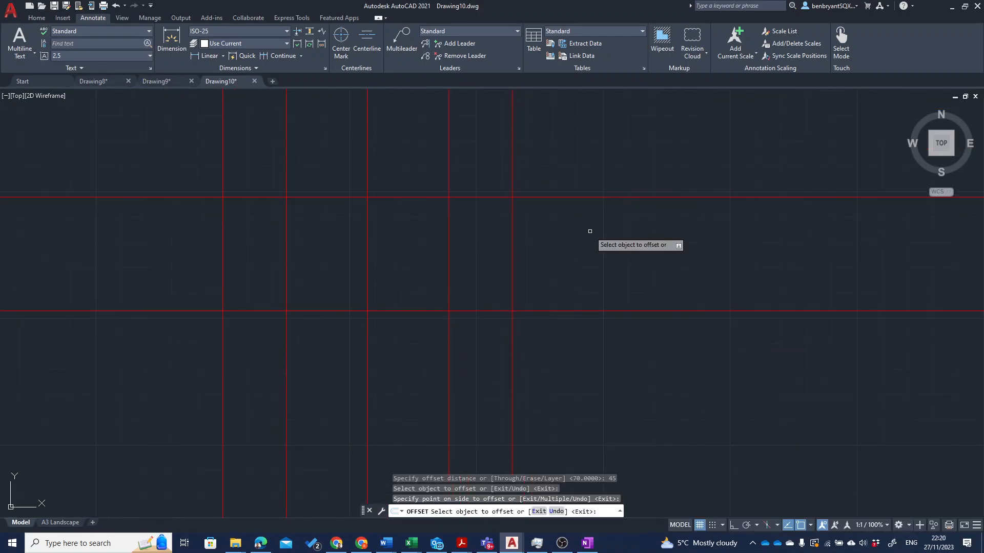
{"action": "key", "text": "Escape"}
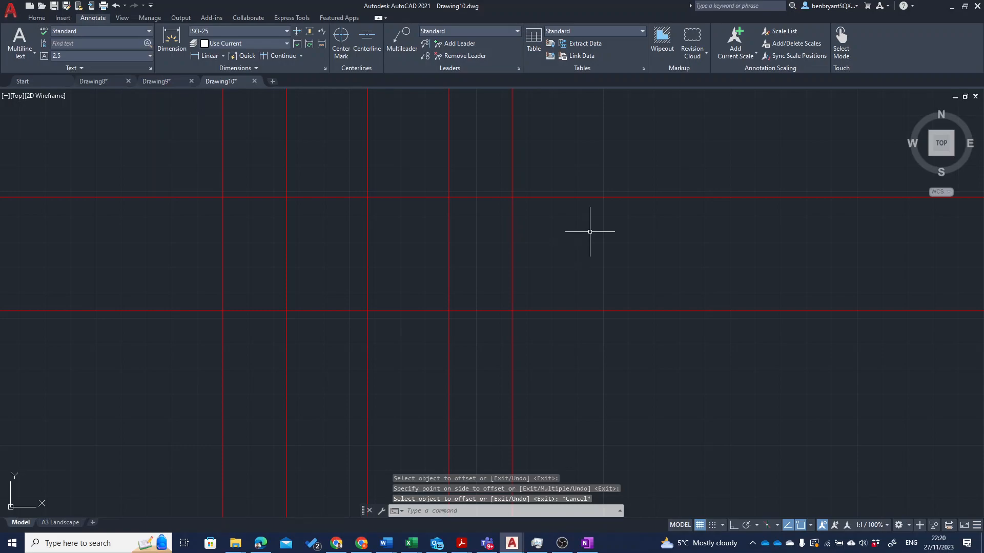
Offset the lowest horizontal construction line 19 downward.
{"action": "type", "text": "o"}
{"action": "key", "text": "Return"}
{"action": "key", "text": "Return"}
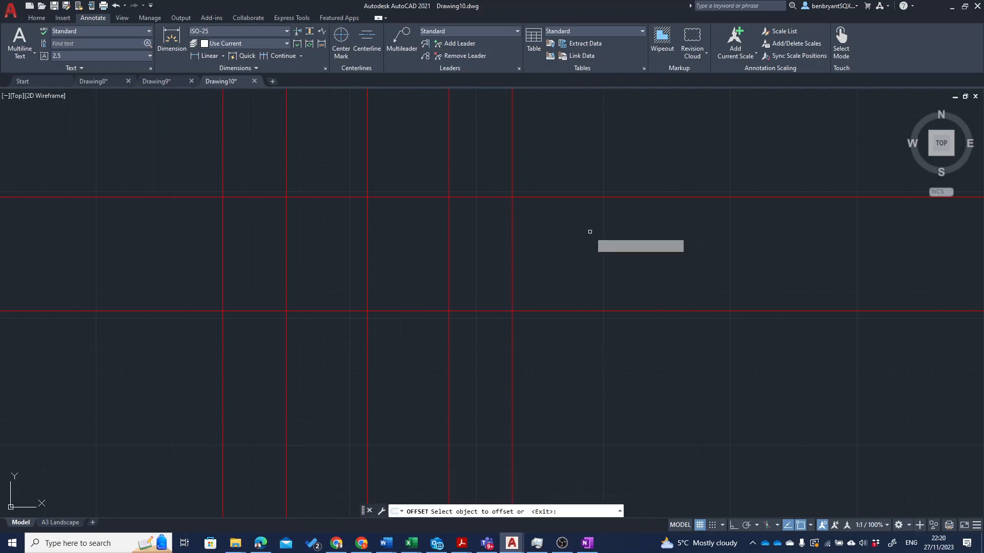
{"action": "left_click", "coordinate": [606, 310]}
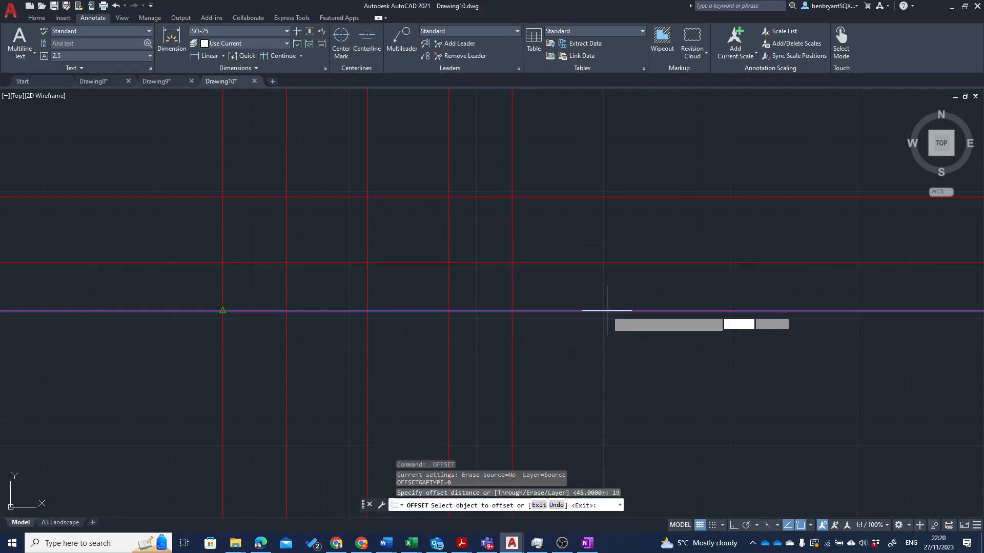
{"action": "left_click", "coordinate": [608, 349]}
{"action": "key", "text": "Escape"}
{"action": "mouse_move", "coordinate": [403, 254]}
{"action": "middle_mouse_down"}
{"action": "mouse_move", "coordinate": [460, 363]}
{"action": "mouse_move", "coordinate": [457, 304]}
{"action": "mouse_move", "coordinate": [472, 270]}
{"action": "middle_mouse_up"}
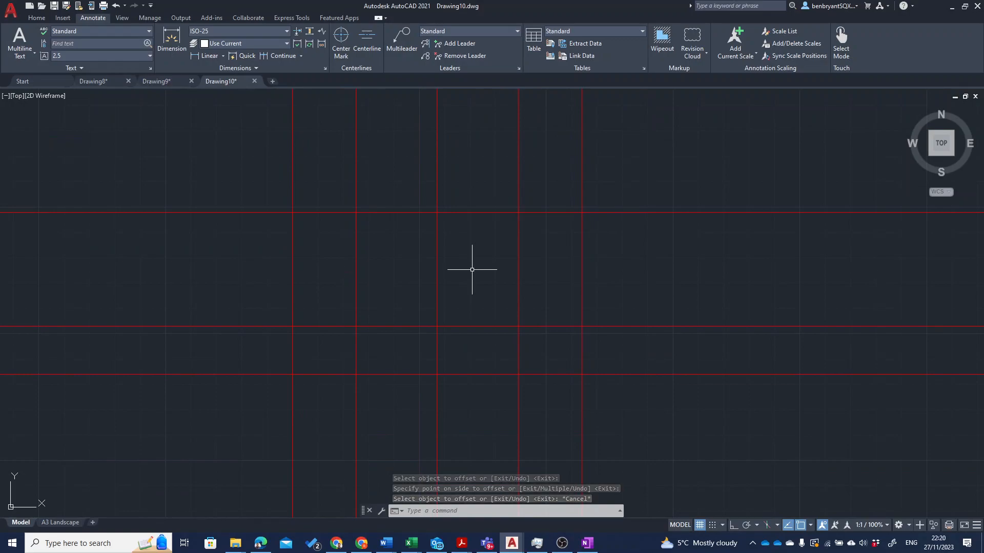
{"action": "scroll", "coordinate": [430, 220], "scroll_direction": "down", "scroll_amount": 2}
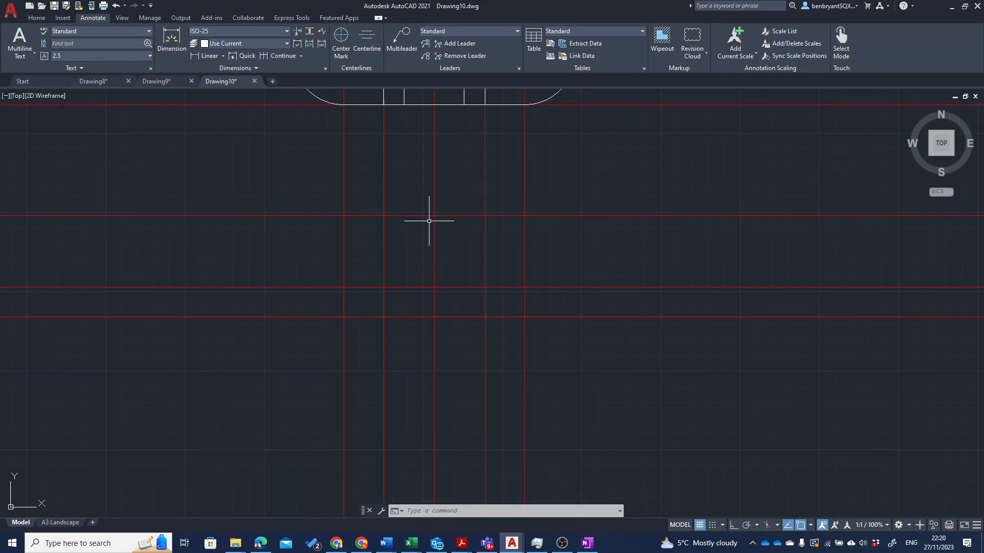
Draw a vertical construction line with XLINE along the left edge of the inner rectangle in the top view.
{"action": "middle_click_drag", "start_coordinate": [430, 182], "coordinate": [424, 339]}
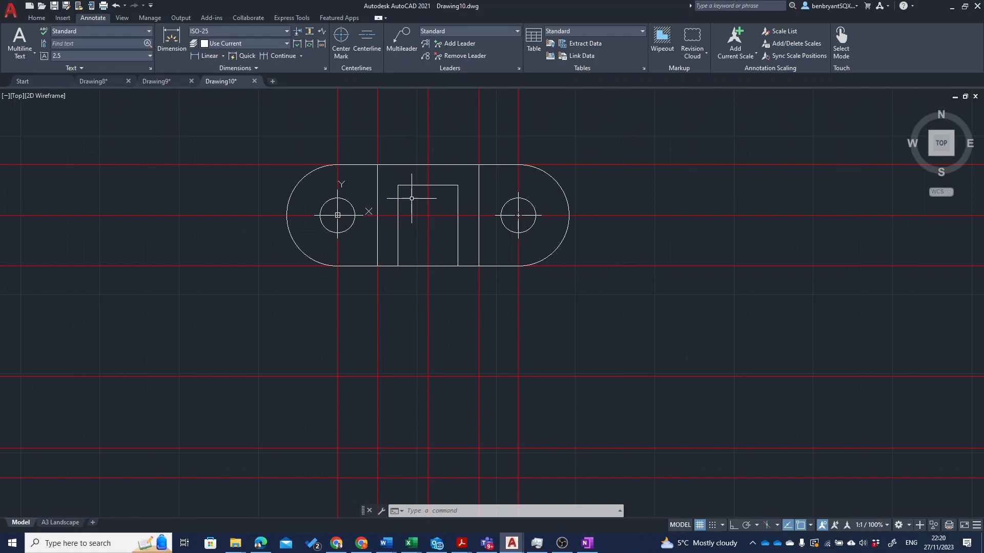
{"action": "key", "text": "Escape"}
{"action": "type", "text": "xl"}
{"action": "key", "text": "Return"}
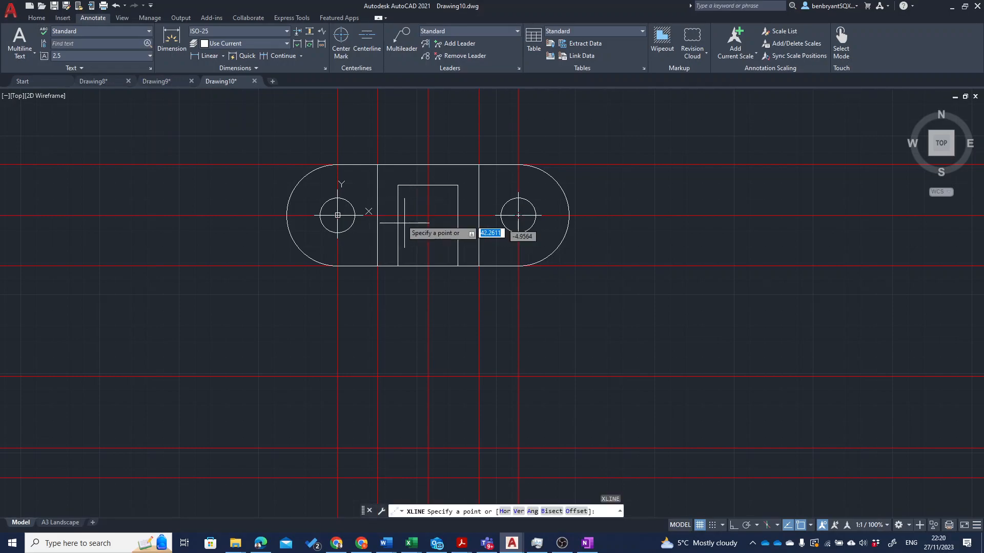
{"action": "left_click", "coordinate": [398, 215]}
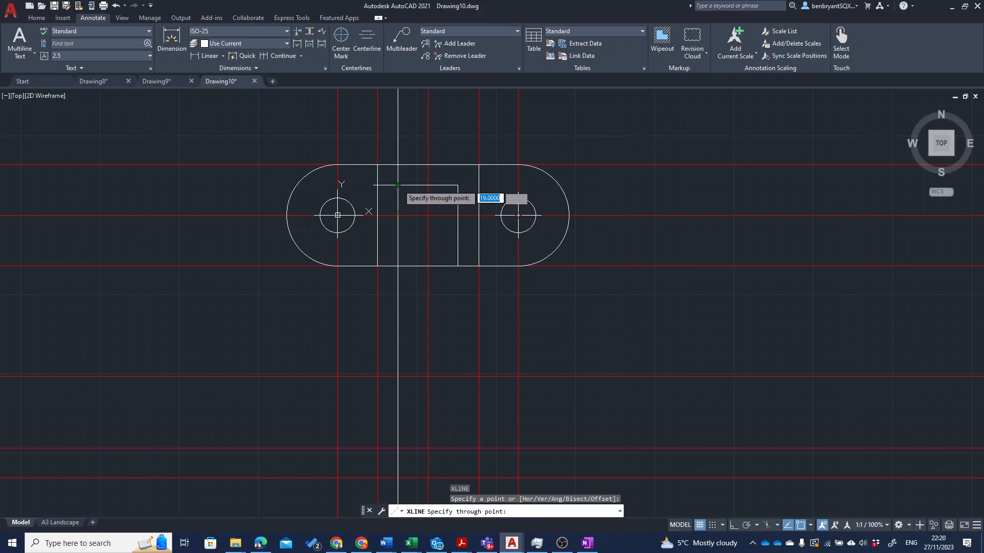
{"action": "left_click", "coordinate": [398, 185]}
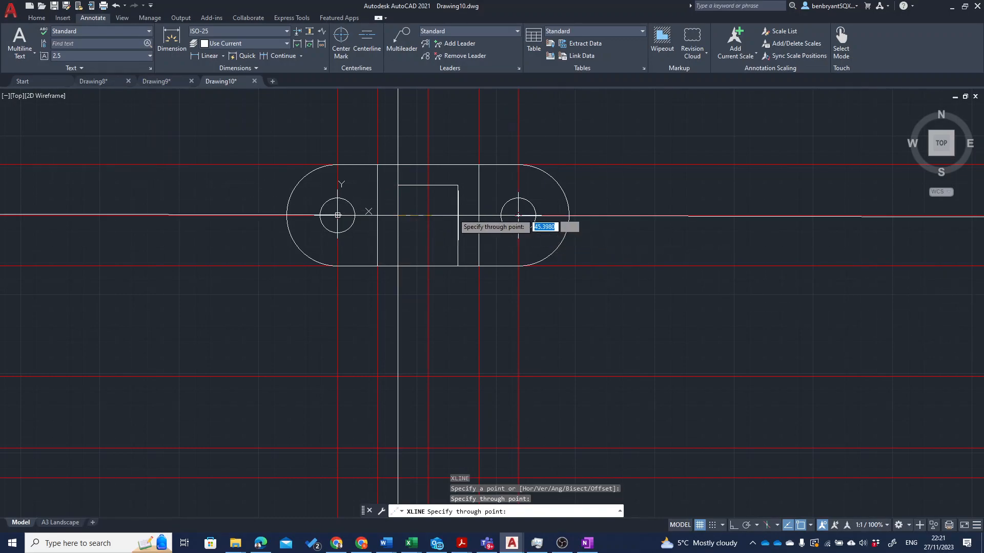
{"action": "key", "text": "Return"}
Draw a second vertical construction line along the right edge of the top view's inner rectangle.
{"action": "key", "text": "Return"}
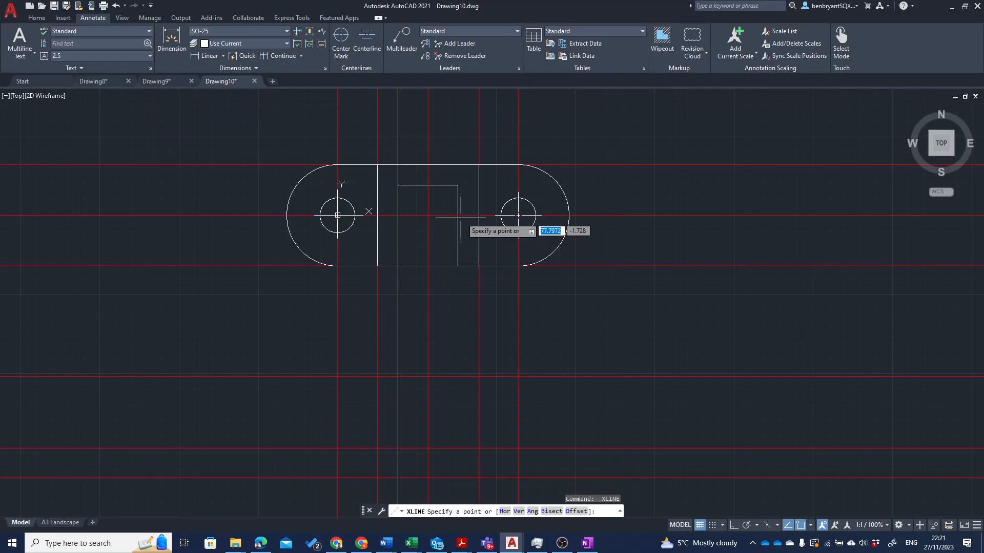
{"action": "left_click", "coordinate": [458, 215]}
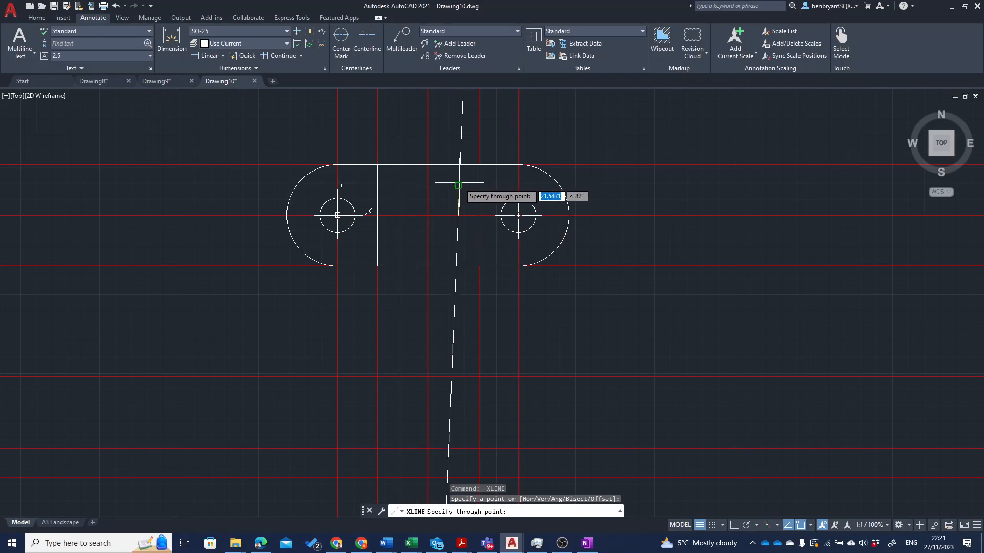
{"action": "left_click", "coordinate": [458, 186]}
{"action": "key", "text": "Escape"}
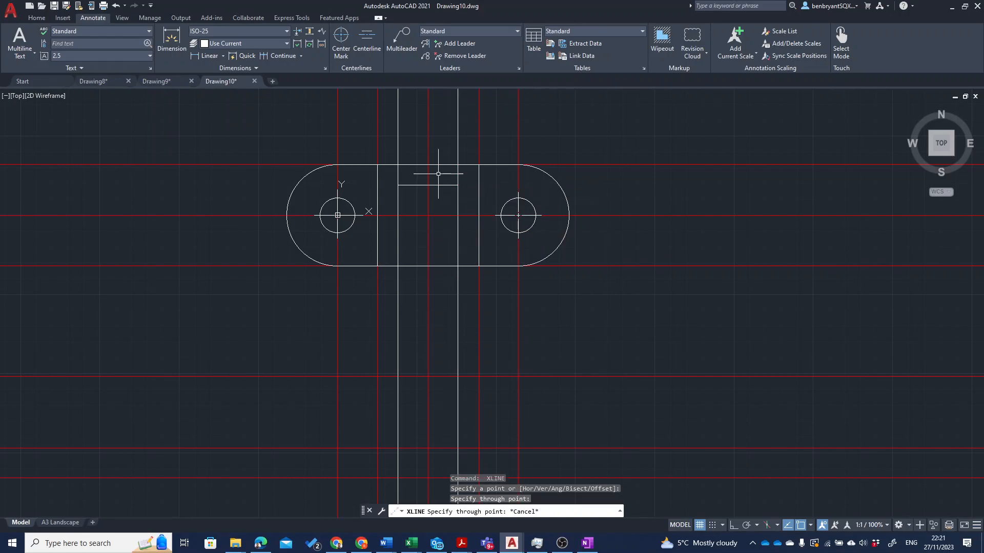
Move the two new vertical construction lines from the inner rectangle's edges onto the Construction layer.
{"action": "left_click", "coordinate": [398, 127]}
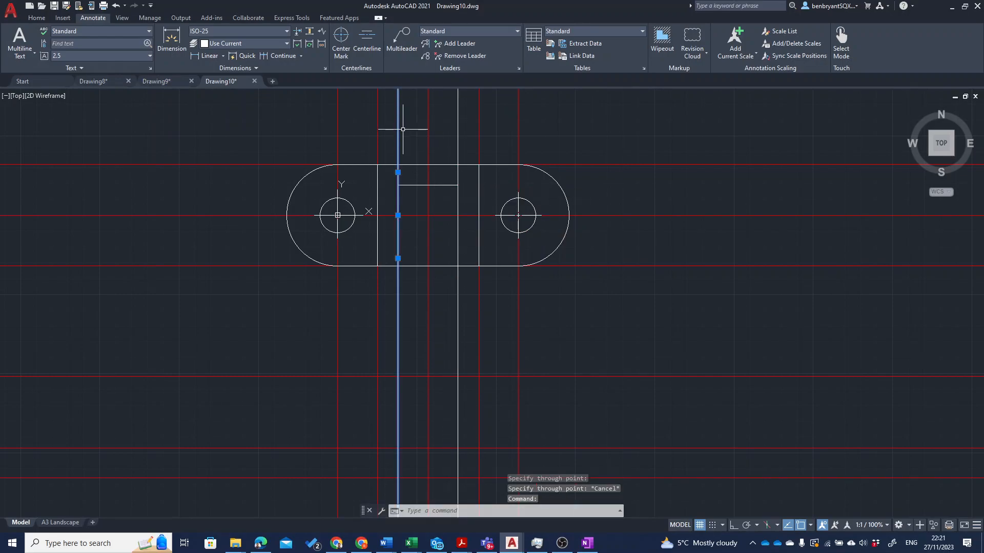
{"action": "left_click", "coordinate": [460, 132]}
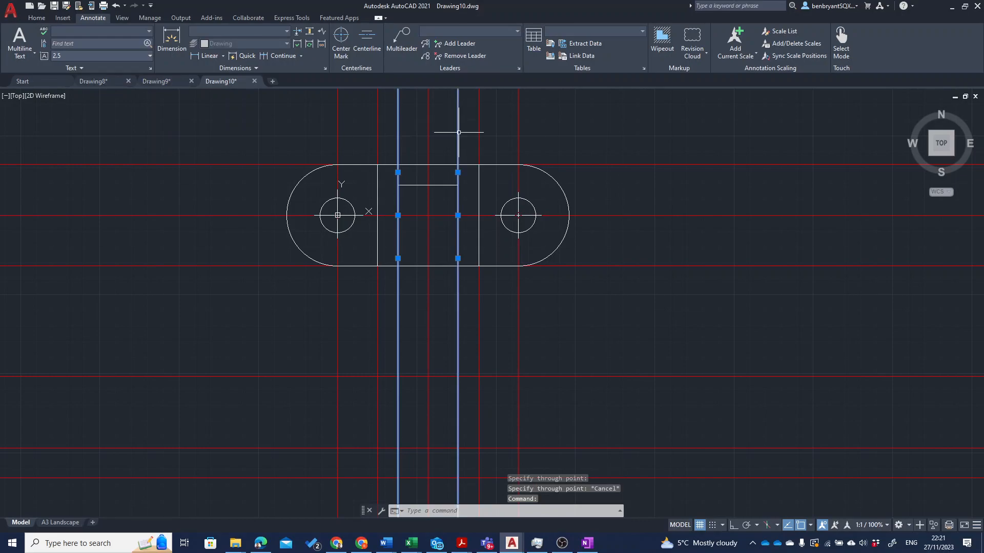
{"action": "left_click", "coordinate": [37, 18]}
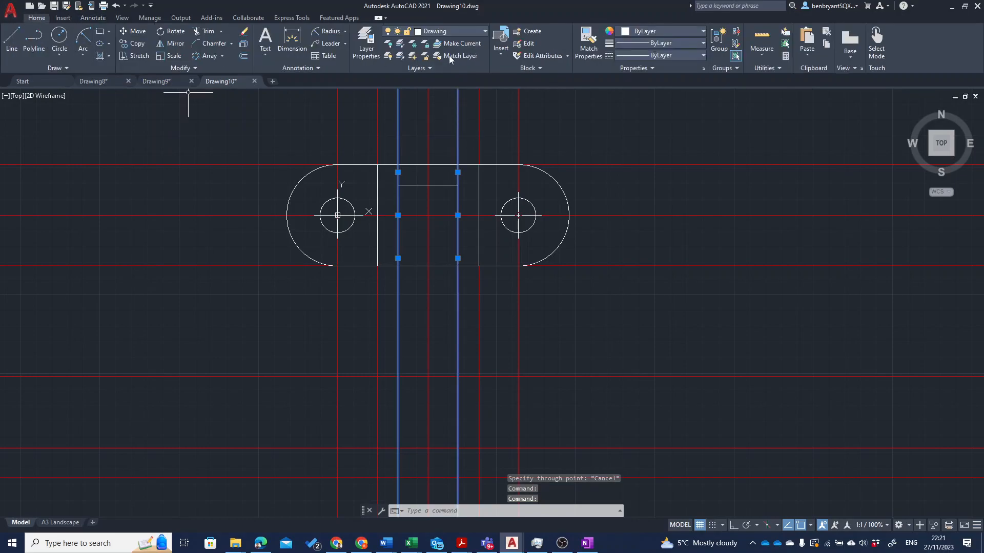
{"action": "left_click", "coordinate": [459, 29]}
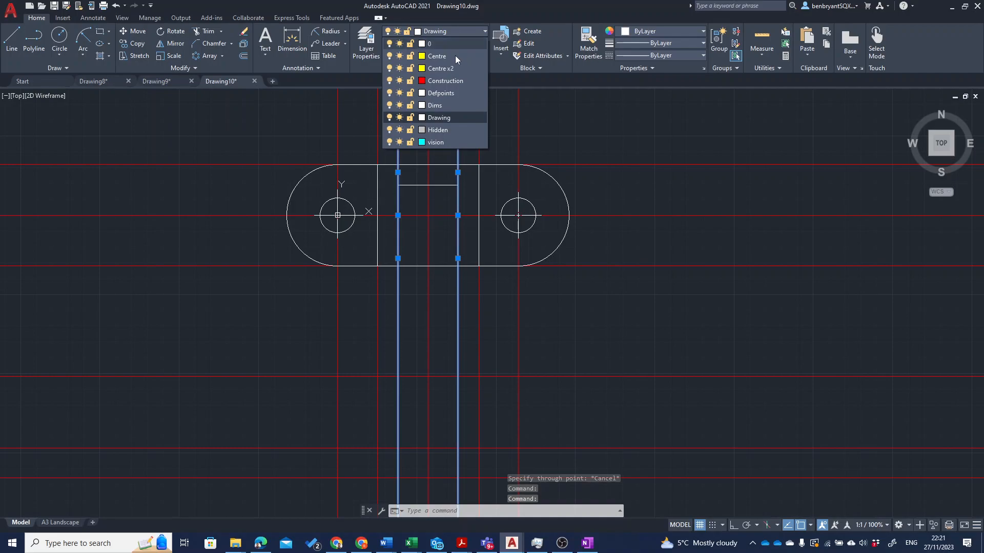
{"action": "left_click", "coordinate": [454, 80]}
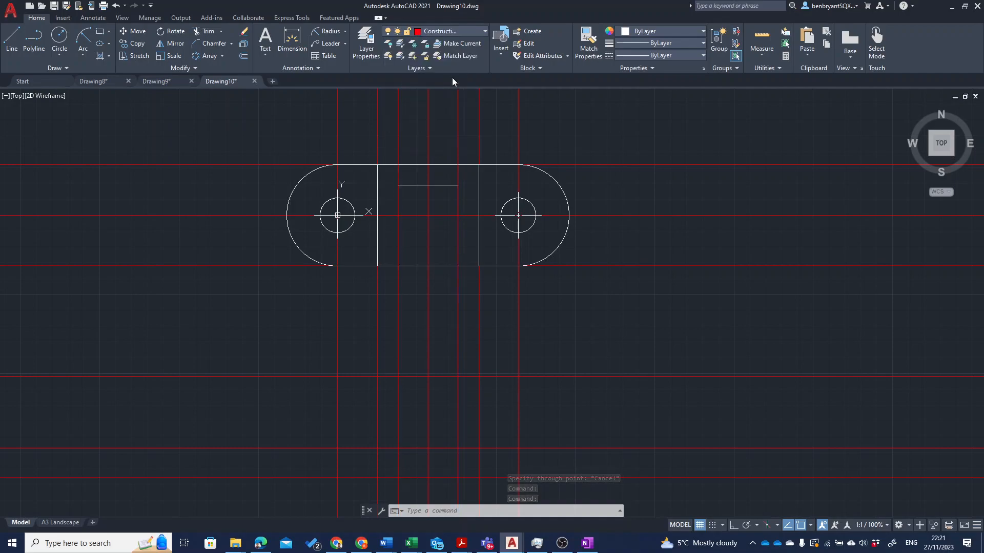
Send the two selected construction lines to the back of the draw order and clear the selection.
{"action": "right_click", "coordinate": [459, 128]}
{"action": "mouse_move", "coordinate": [500, 260]}
{"action": "mouse_move", "coordinate": [536, 249]}
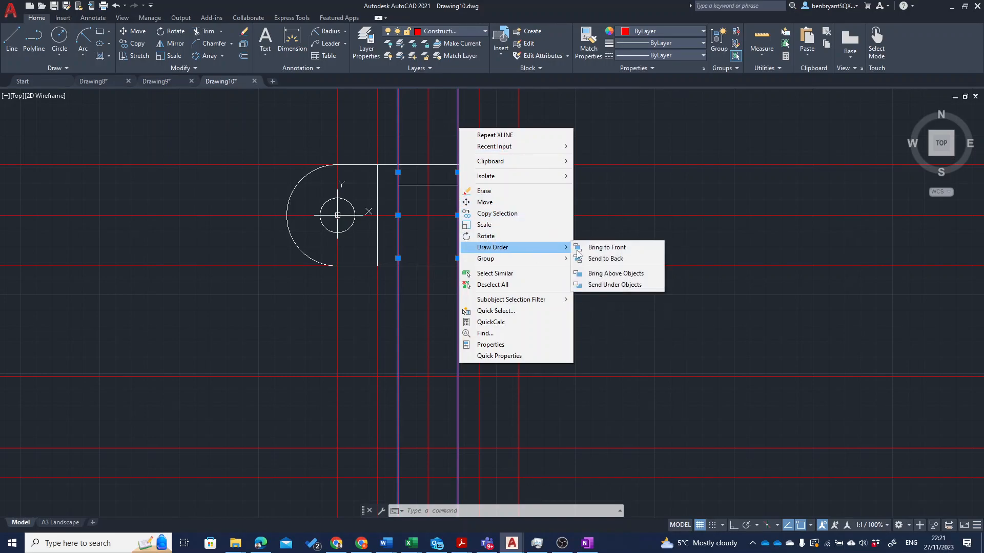
{"action": "left_click", "coordinate": [617, 259]}
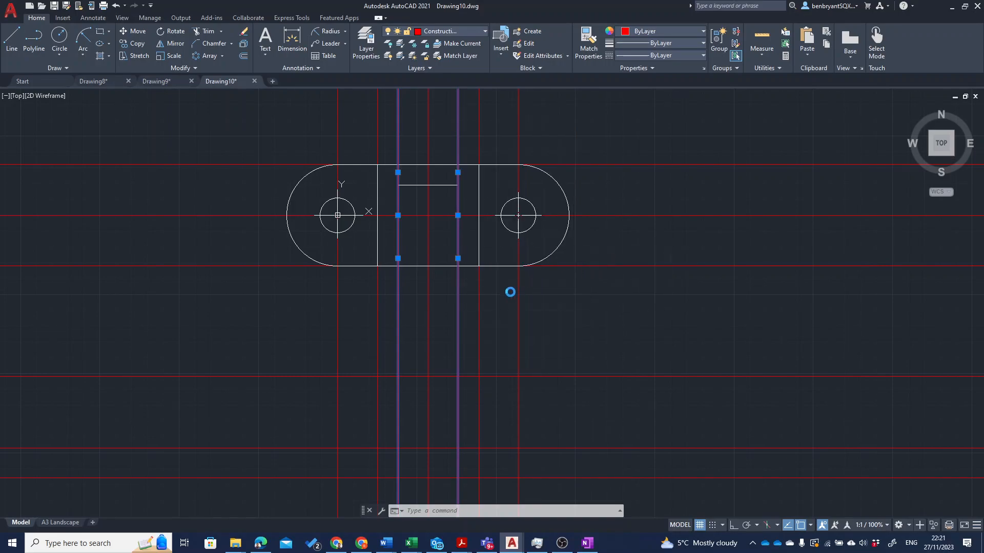
{"action": "key", "text": "Escape"}
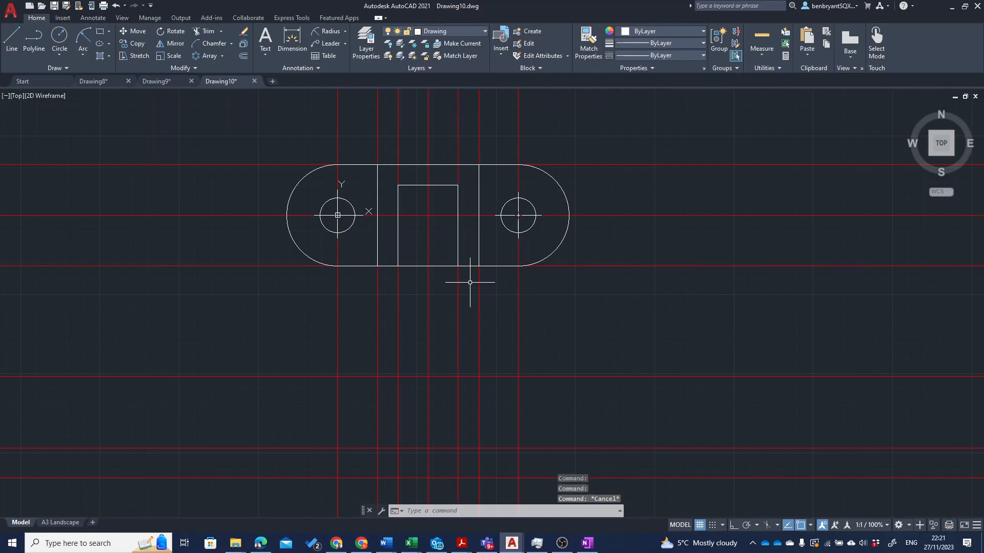
Start the lower view's outline as a polyline from the base's lower-left intersection, up and around the left upright to the slot's lower-left corner.
{"action": "mouse_move", "coordinate": [452, 319]}
{"action": "middle_mouse_down"}
{"action": "mouse_move", "coordinate": [441, 246]}
{"action": "mouse_move", "coordinate": [448, 156]}
{"action": "middle_mouse_up"}
{"action": "scroll", "coordinate": [437, 171], "scroll_direction": "up", "scroll_amount": 2}
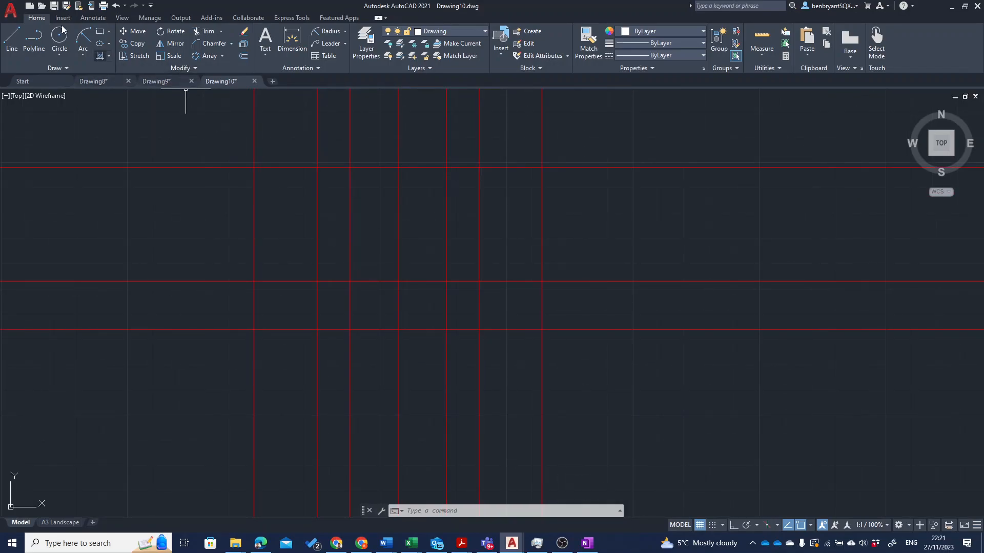
{"action": "left_click", "coordinate": [34, 40]}
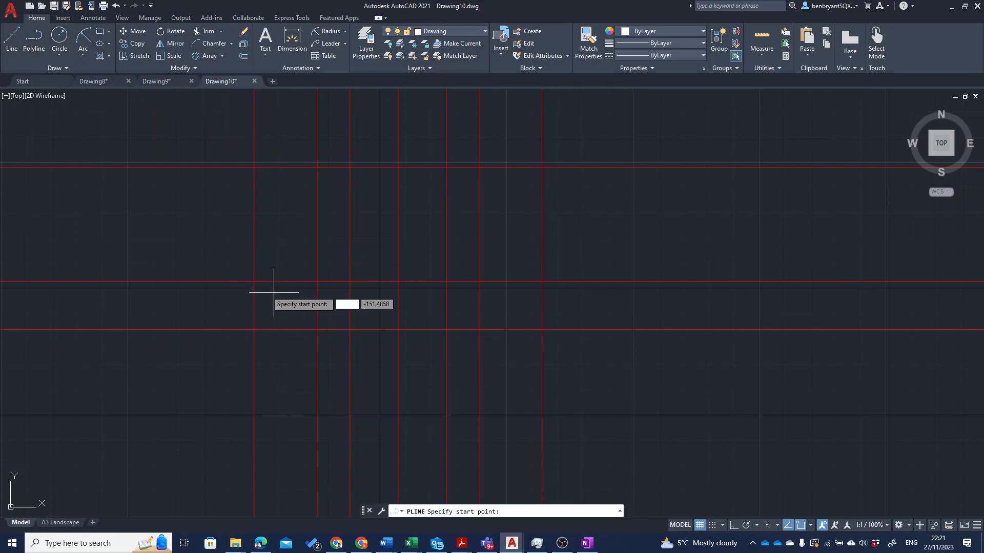
{"action": "left_click", "coordinate": [254, 329]}
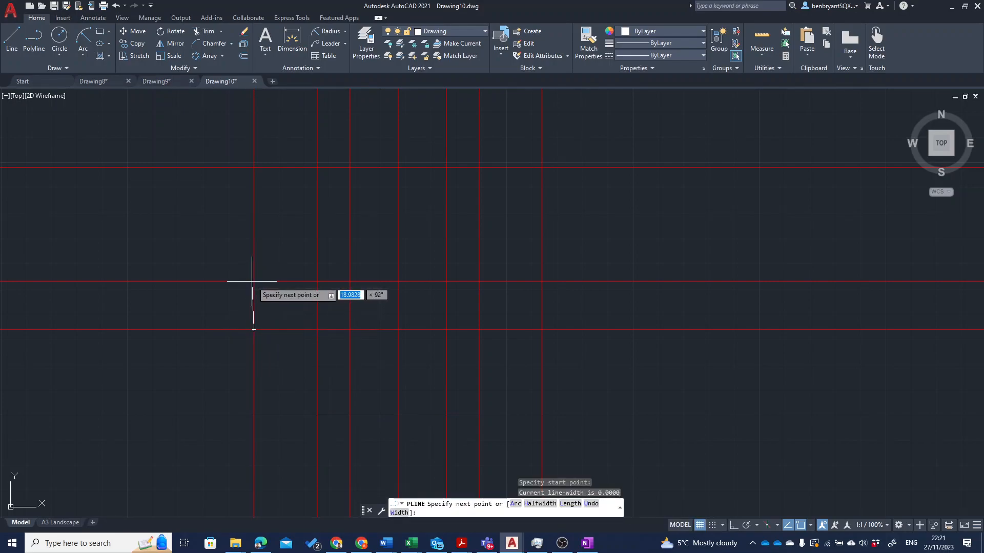
{"action": "left_click", "coordinate": [253, 282]}
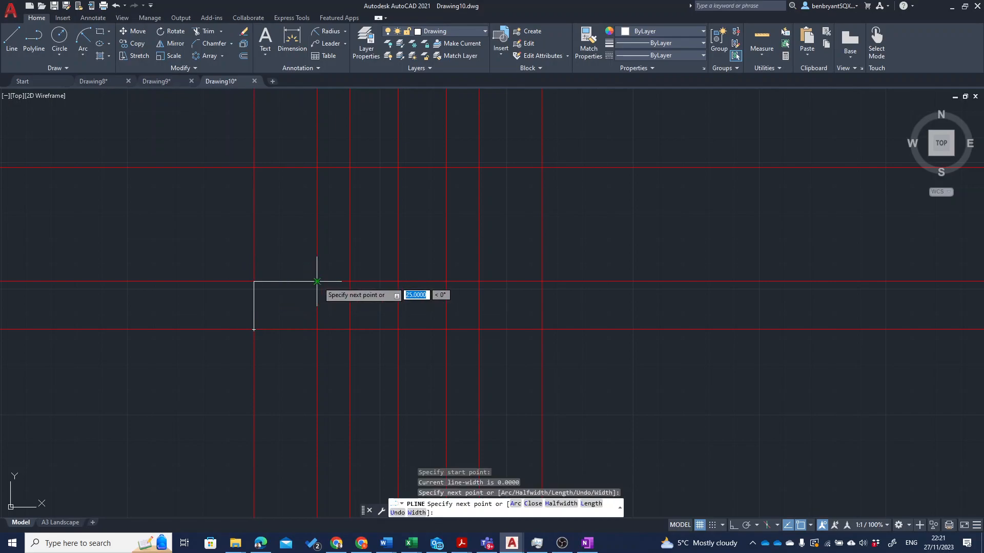
{"action": "left_click", "coordinate": [317, 281]}
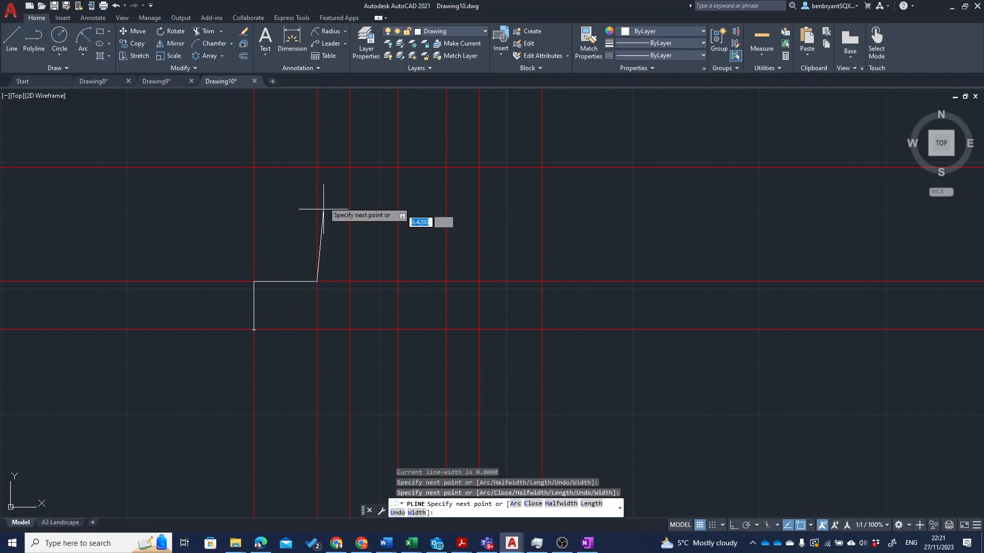
{"action": "left_click", "coordinate": [317, 167]}
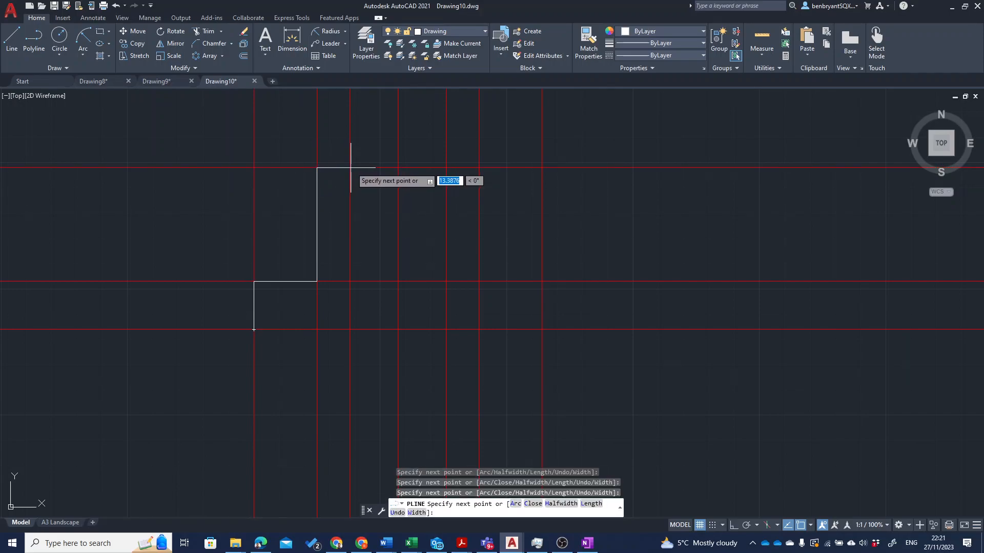
{"action": "left_click", "coordinate": [349, 167]}
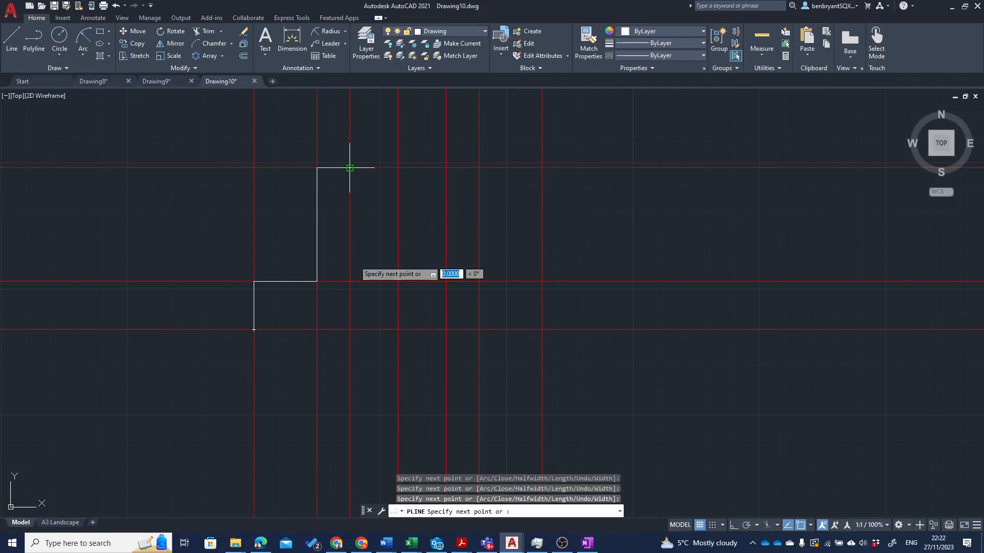
{"action": "left_click", "coordinate": [350, 282]}
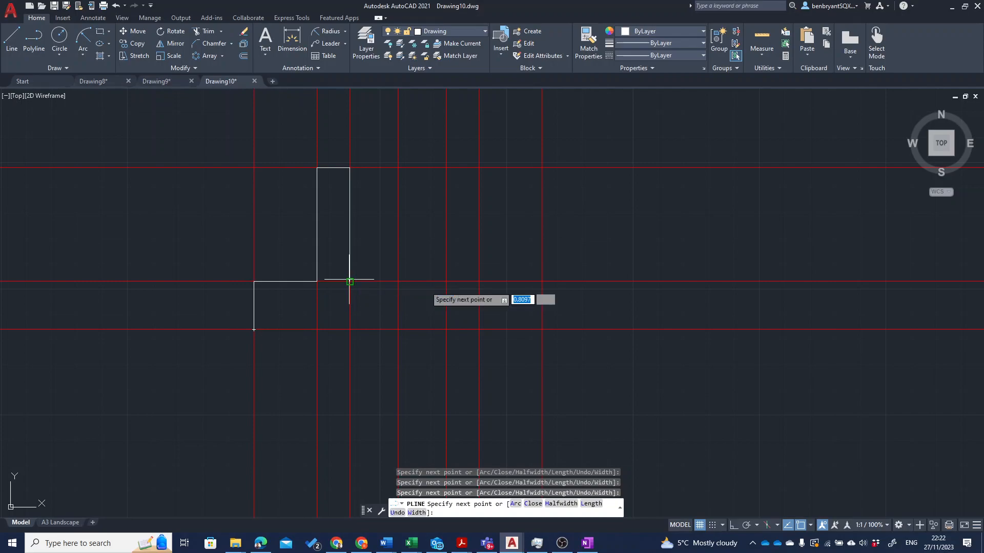
Continue the polyline across the slot floor, around the right upright and down the base's right end, closing it at its start point.
{"action": "left_click", "coordinate": [447, 282]}
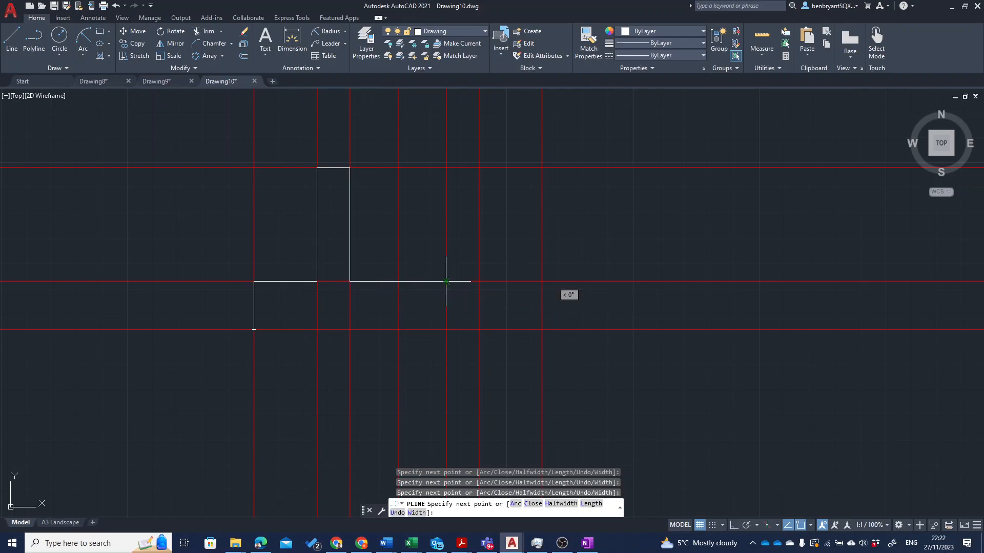
{"action": "left_click", "coordinate": [446, 168]}
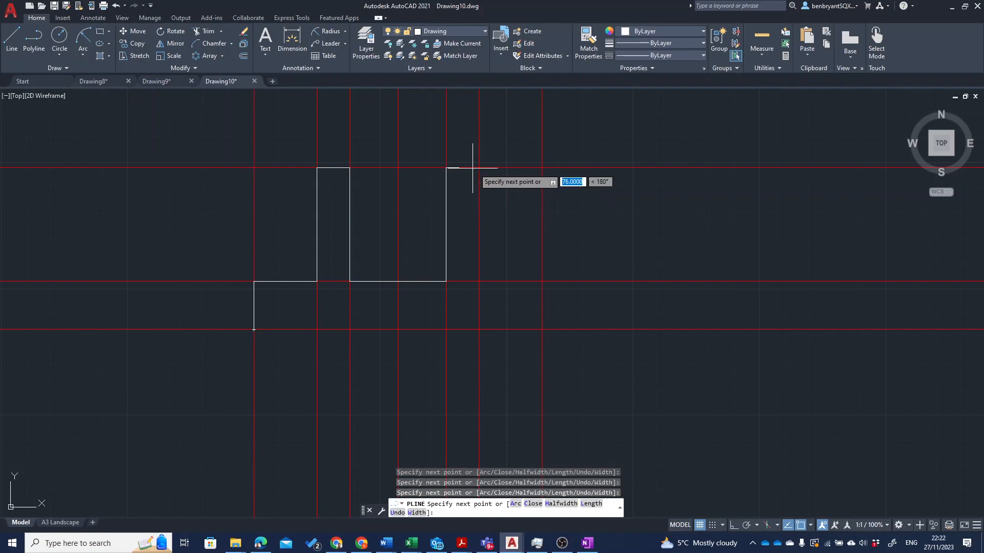
{"action": "left_click", "coordinate": [478, 168]}
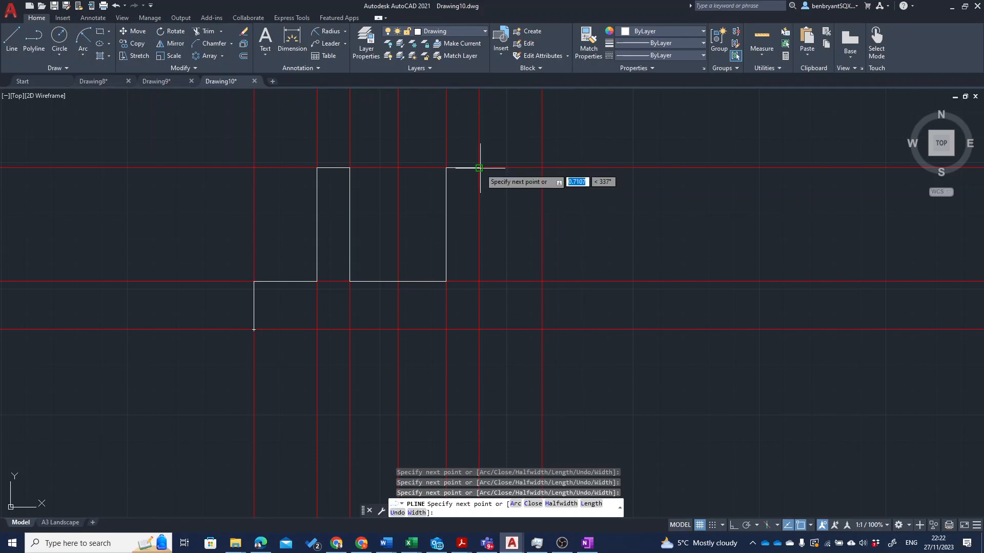
{"action": "left_click", "coordinate": [479, 281]}
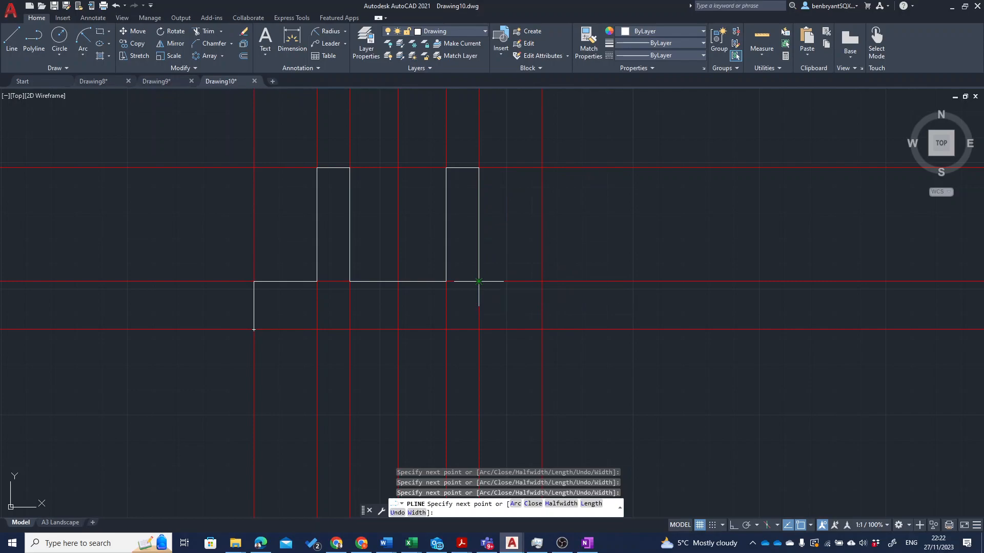
{"action": "left_click", "coordinate": [542, 282]}
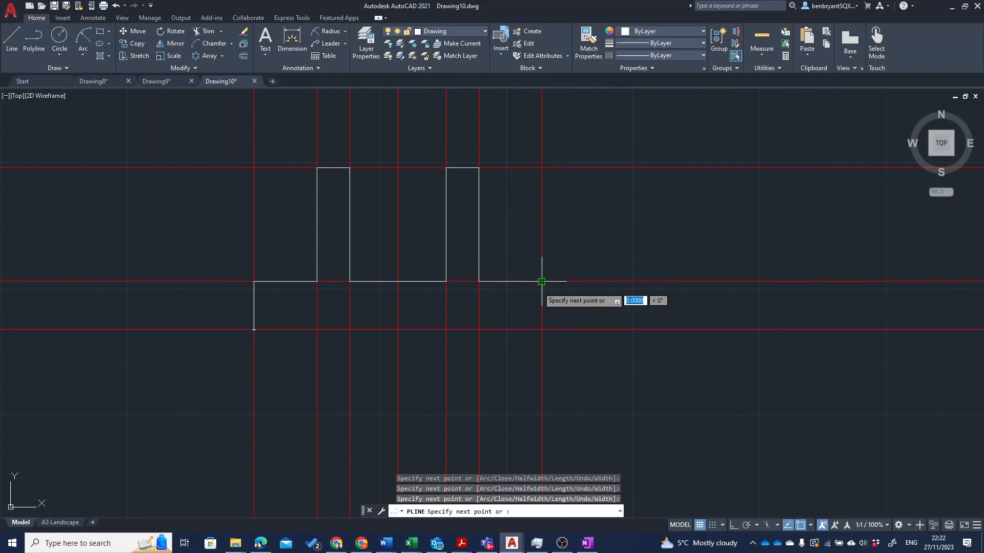
{"action": "left_click", "coordinate": [541, 329]}
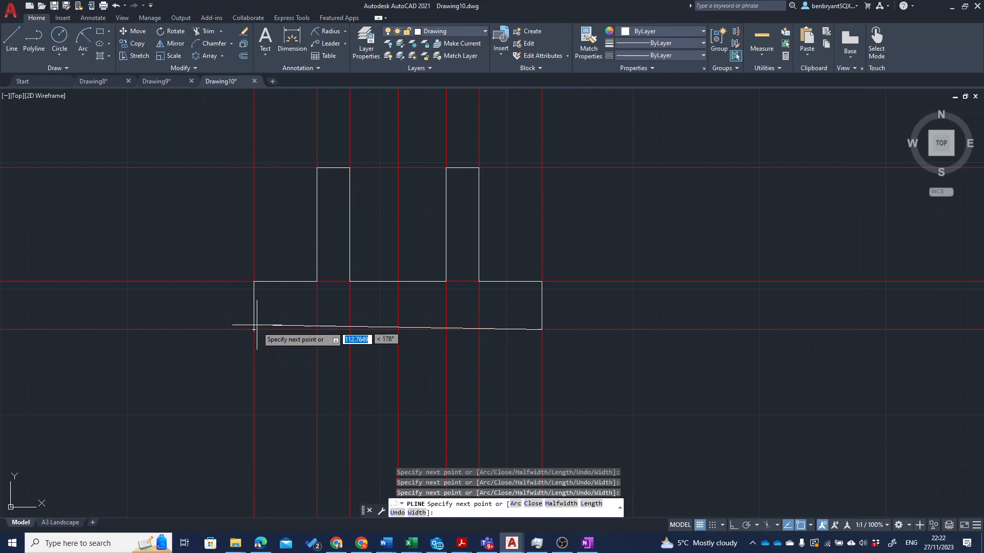
{"action": "left_click", "coordinate": [253, 329]}
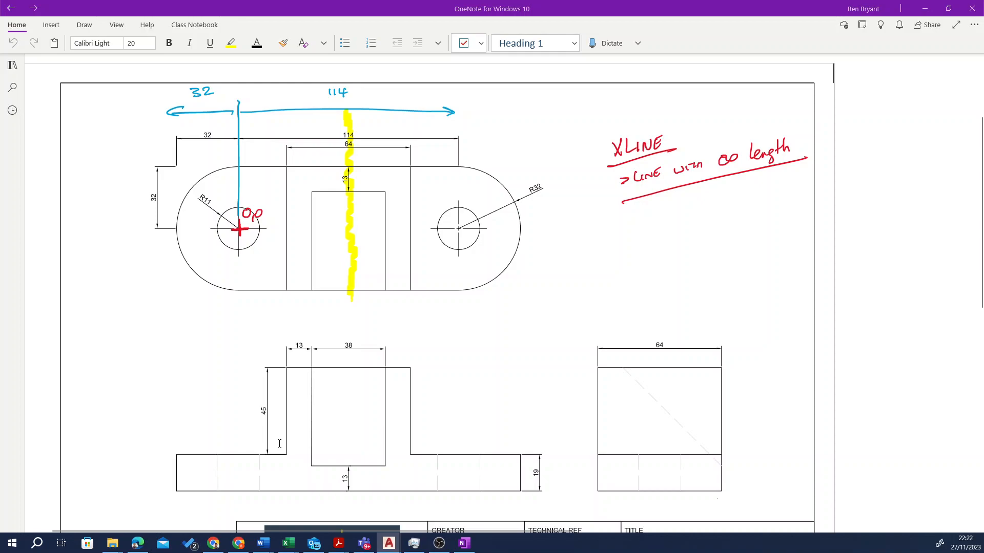
Offset the construction line along the lower view's base upward by 13 to mark the slot floor.
{"action": "left_click_drag", "start_coordinate": [326, 444], "coordinate": [328, 455]}
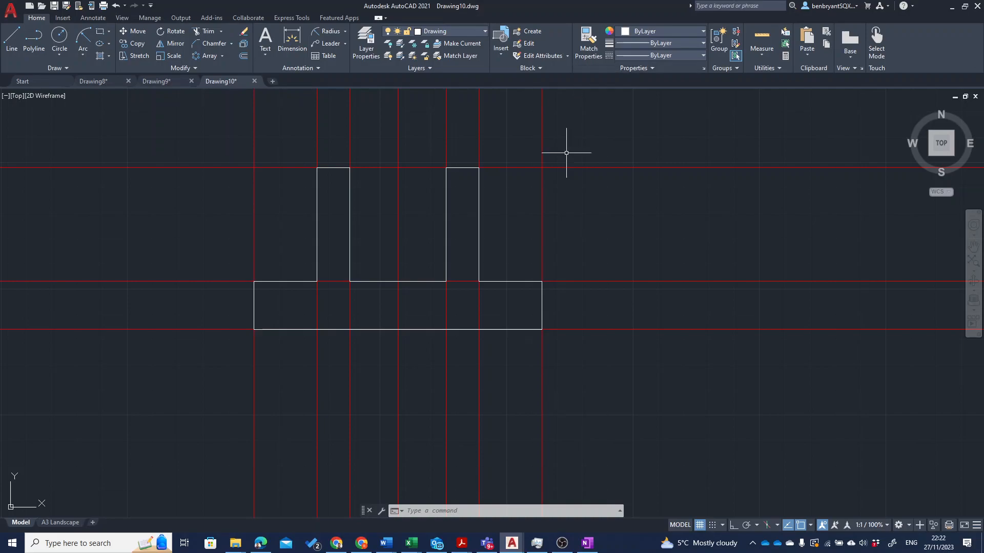
{"action": "scroll", "coordinate": [347, 340], "scroll_direction": "up", "scroll_amount": 4}
{"action": "middle_click_drag", "start_coordinate": [458, 240], "coordinate": [424, 244]}
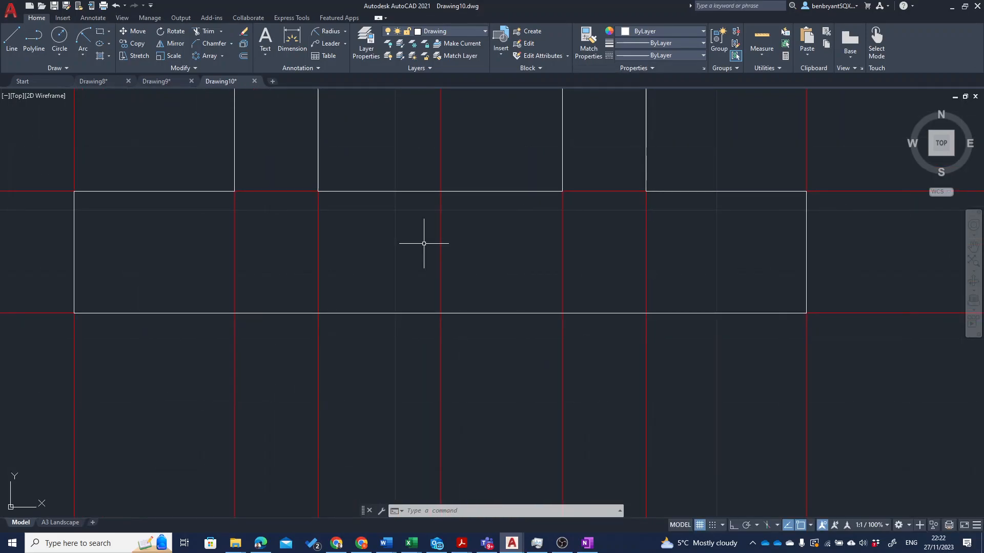
{"action": "key", "text": "Escape"}
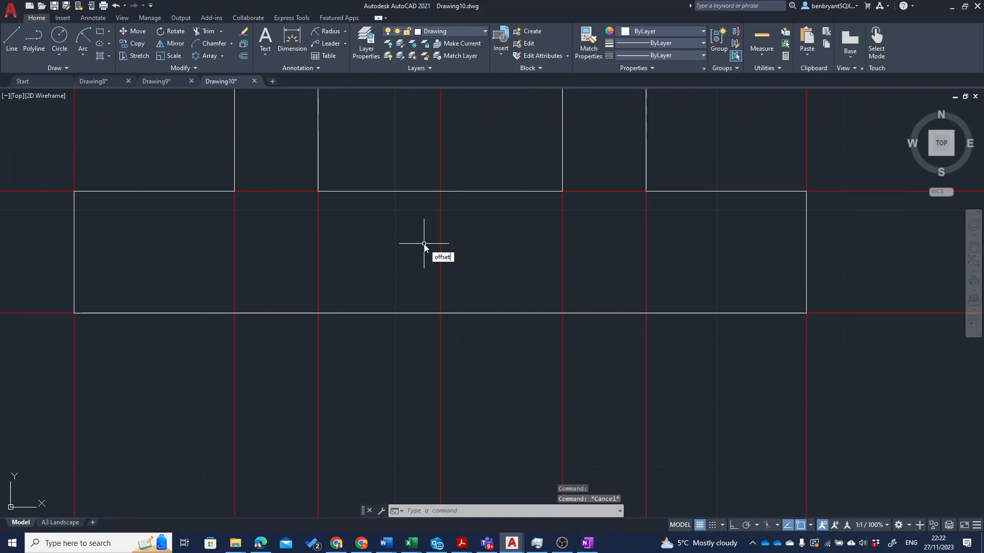
{"action": "type", "text": "o"}
{"action": "key", "text": "Return"}
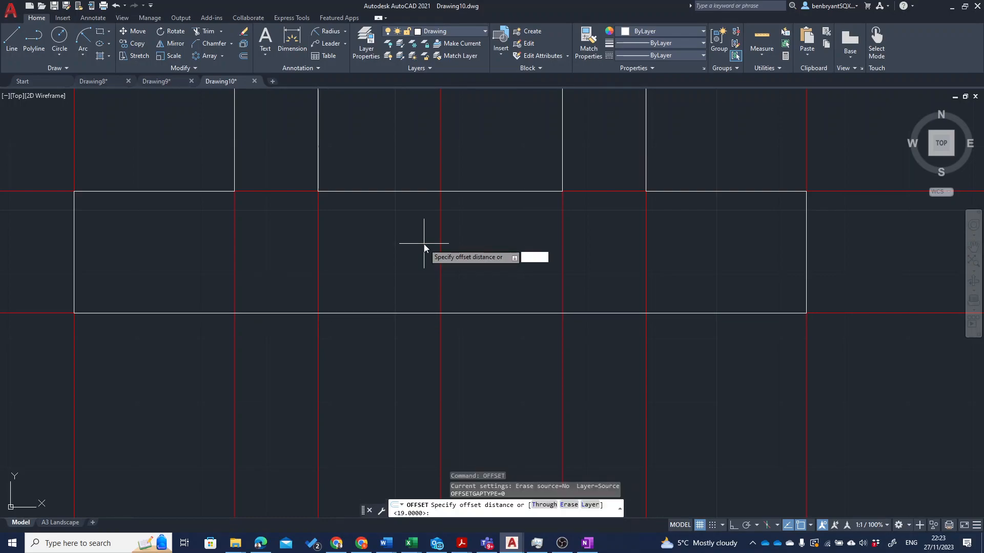
{"action": "key", "text": "Return"}
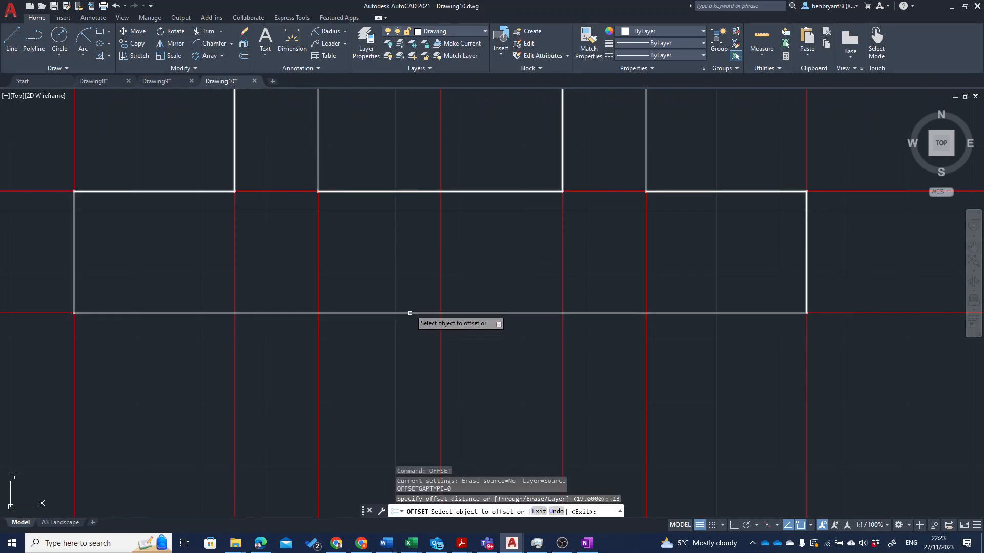
{"action": "left_click", "coordinate": [848, 312]}
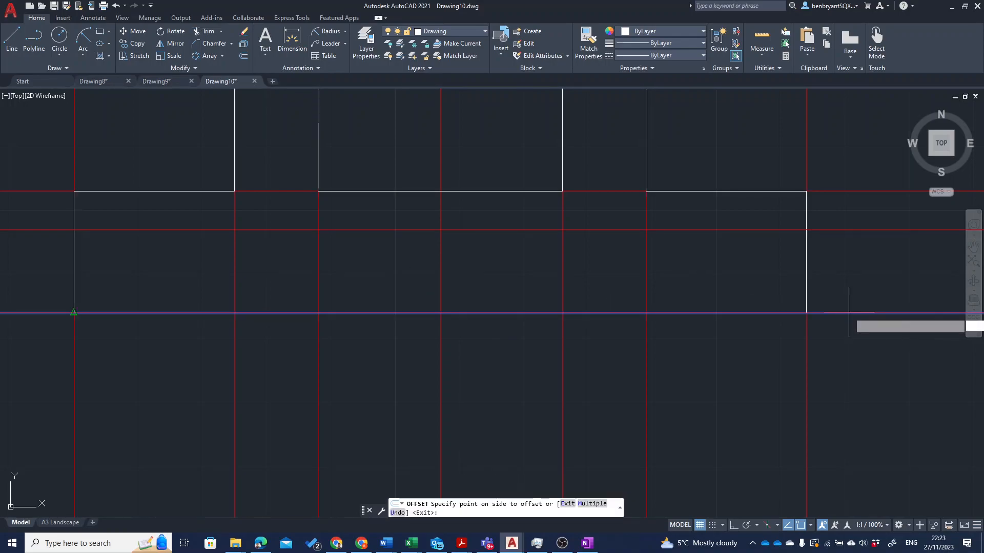
{"action": "left_click", "coordinate": [832, 269]}
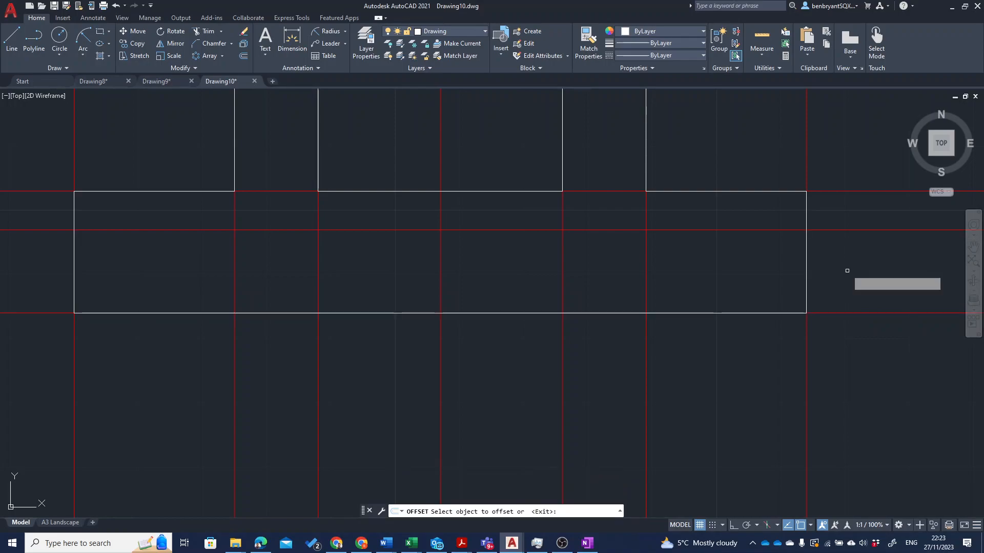
{"action": "key", "text": "Escape"}
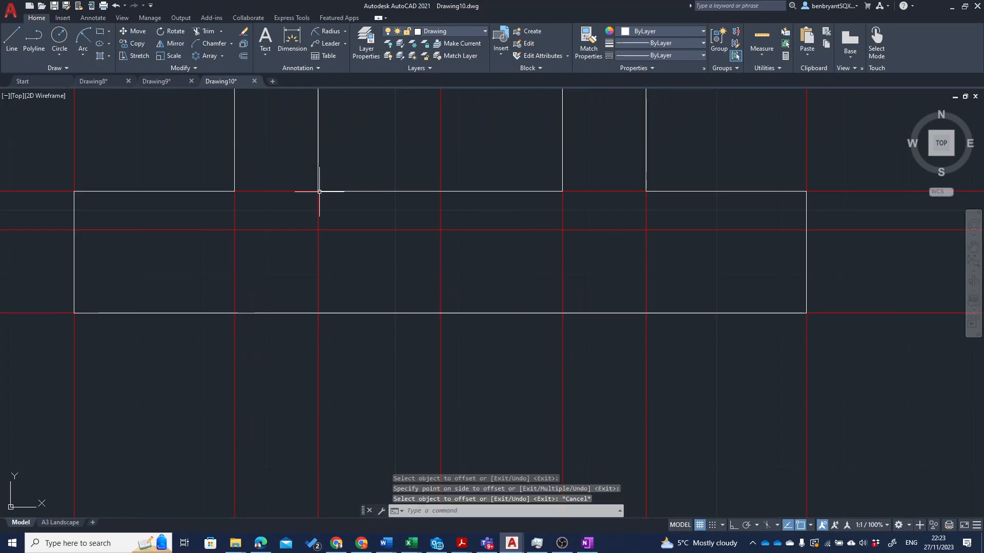
Stretch the outline's slot floor down onto the new construction line and clear the selection.
{"action": "left_click", "coordinate": [333, 191]}
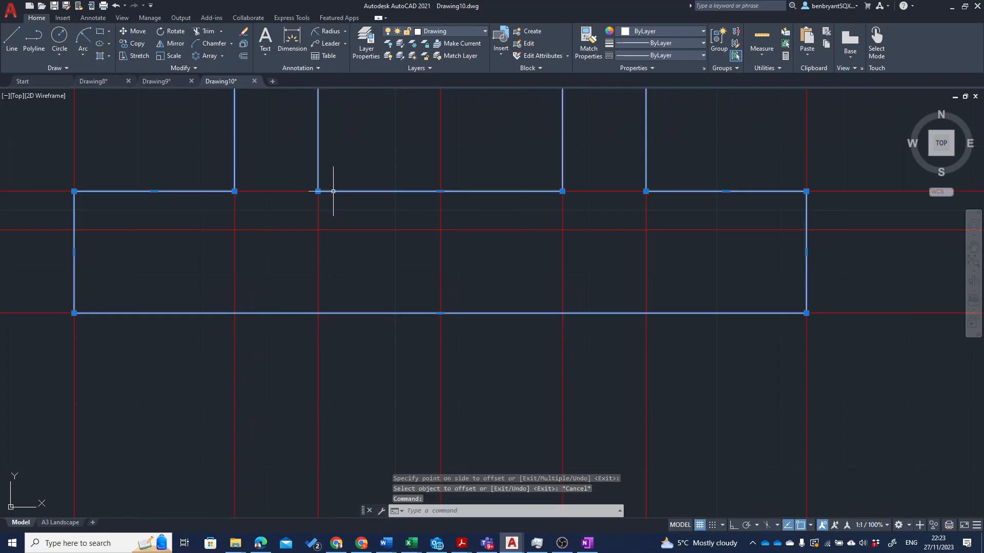
{"action": "left_click", "coordinate": [440, 191]}
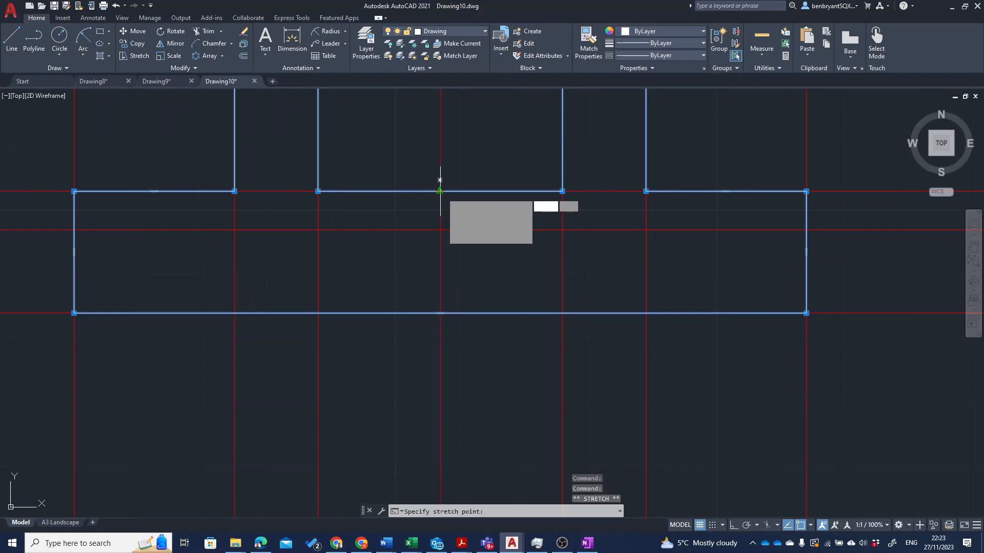
{"action": "left_click", "coordinate": [440, 229]}
{"action": "scroll", "coordinate": [478, 266], "scroll_direction": "up", "scroll_amount": 2}
{"action": "scroll", "coordinate": [480, 267], "scroll_direction": "down", "scroll_amount": 2}
{"action": "scroll", "coordinate": [480, 240], "scroll_direction": "down", "scroll_amount": 2}
{"action": "middle_click_drag", "start_coordinate": [481, 238], "coordinate": [444, 354]}
{"action": "key", "text": "Escape"}
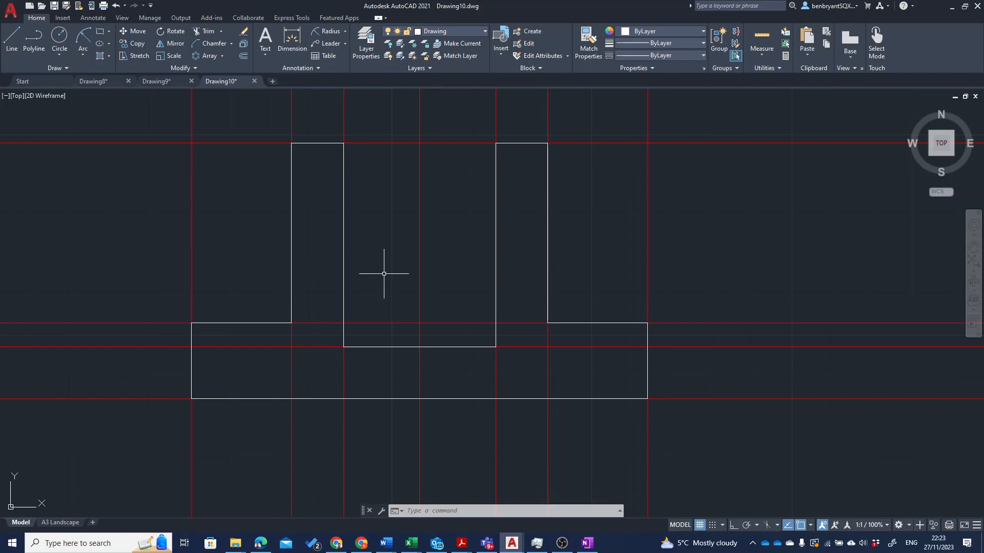
Draw a line across the top of the slot between the inner top corners of the two uprights.
{"action": "scroll", "coordinate": [461, 245], "scroll_direction": "down", "scroll_amount": 2}
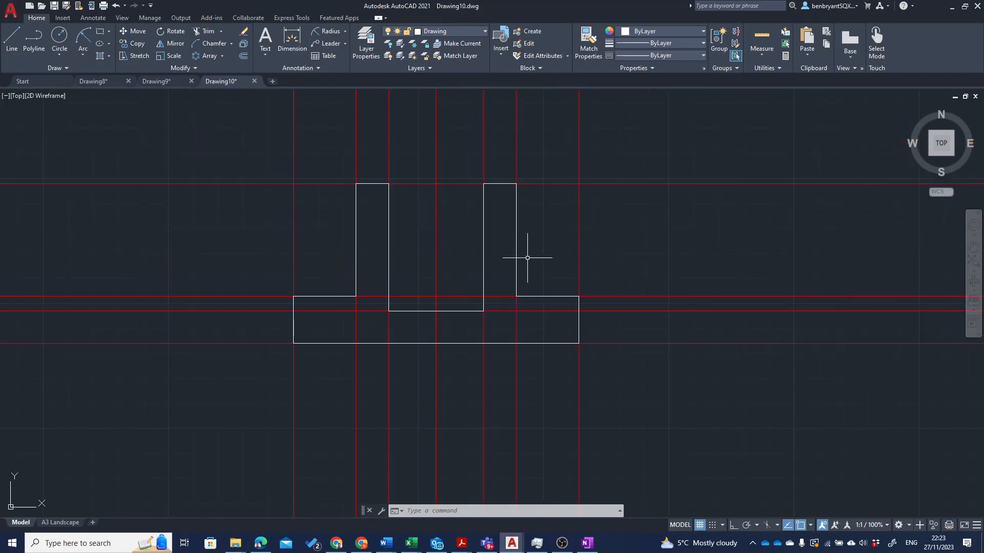
{"action": "mouse_move", "coordinate": [548, 266]}
{"action": "middle_mouse_down"}
{"action": "mouse_move", "coordinate": [500, 294]}
{"action": "mouse_move", "coordinate": [441, 280]}
{"action": "middle_mouse_up"}
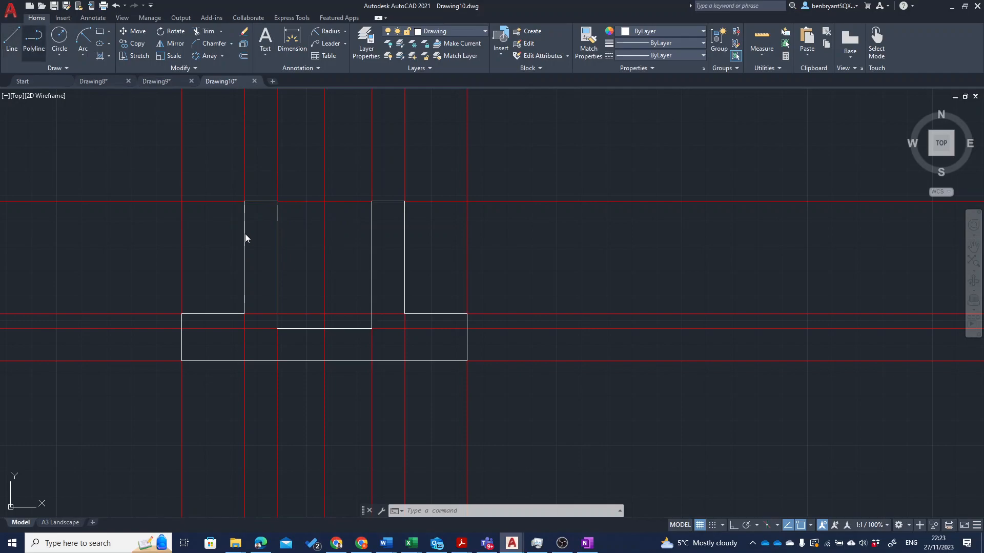
{"action": "type", "text": "l"}
{"action": "key", "text": "Return"}
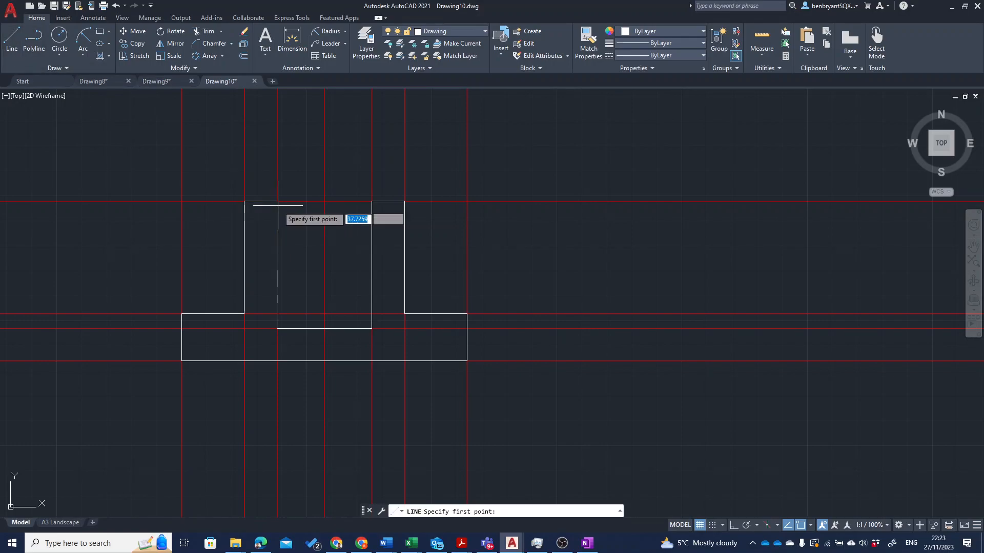
{"action": "left_click", "coordinate": [277, 201]}
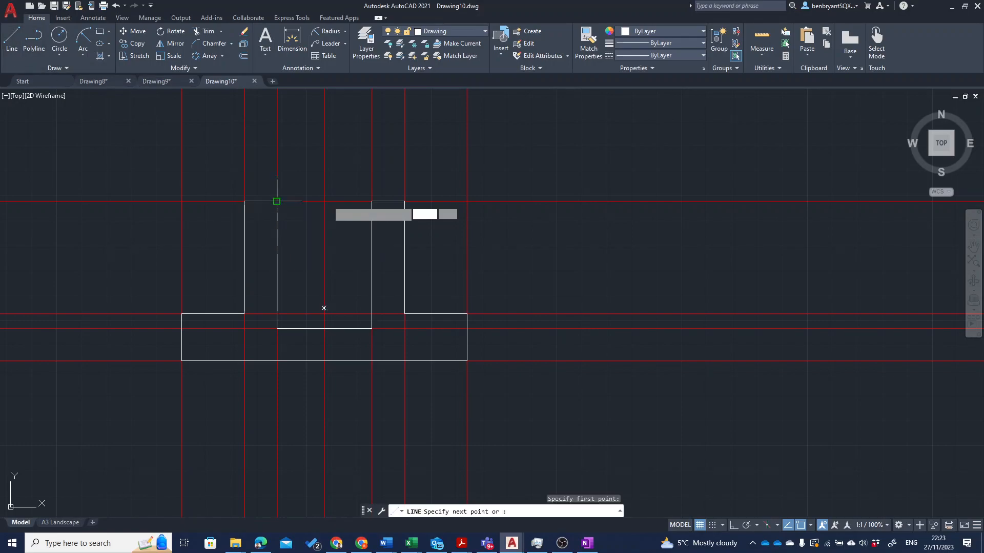
{"action": "left_click", "coordinate": [372, 201]}
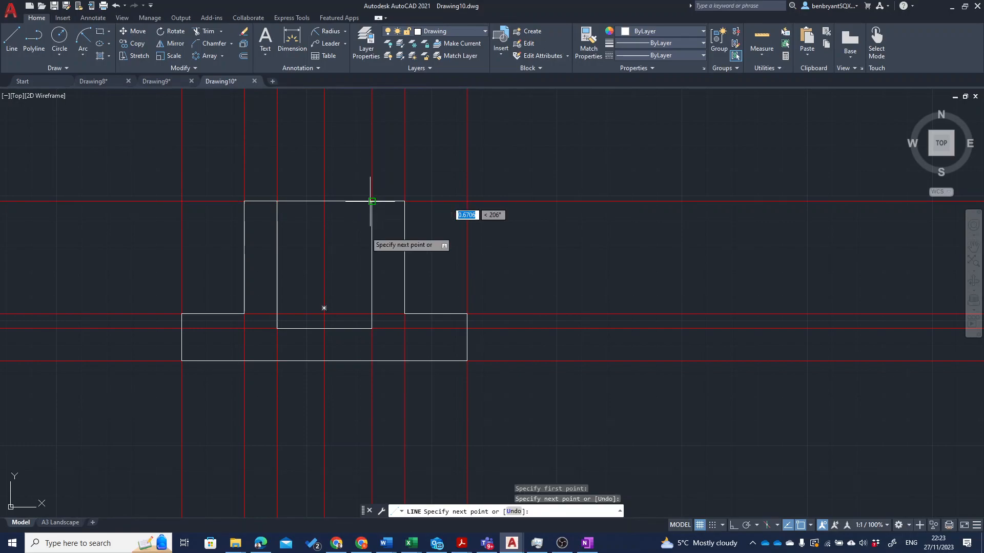
{"action": "key", "text": "Escape"}
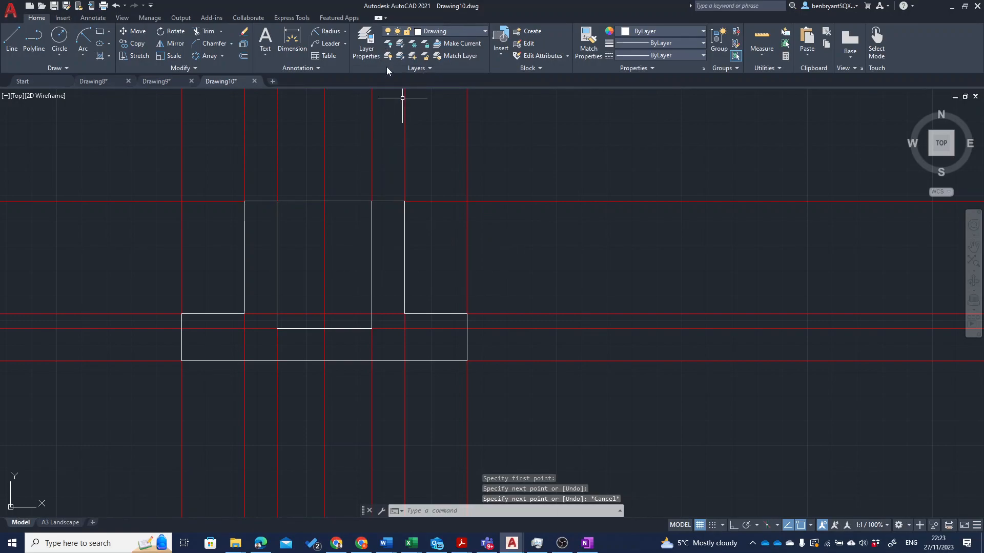
Turn the Construction layer off to check the outline on its own, and turn it back on.
{"action": "left_click", "coordinate": [400, 32]}
{"action": "left_click", "coordinate": [390, 80]}
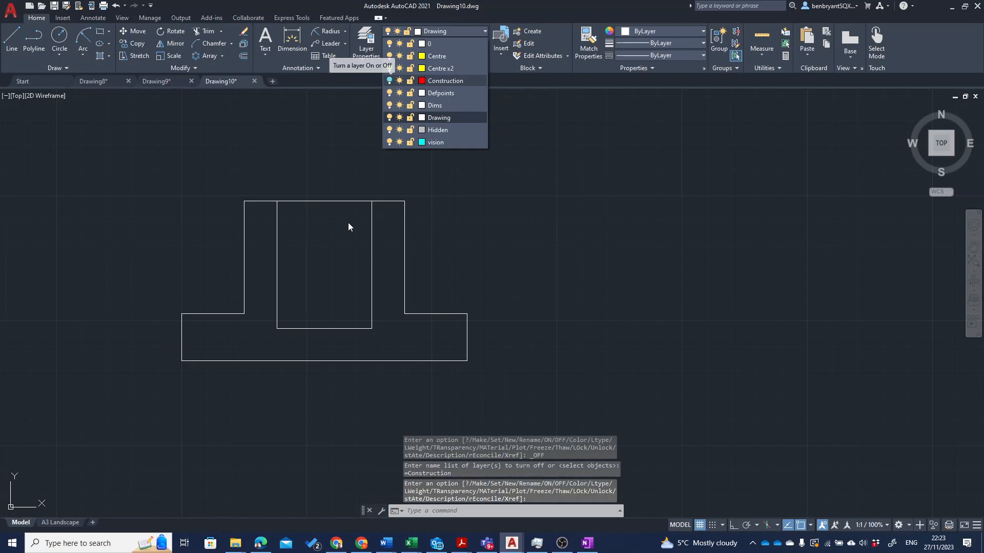
{"action": "left_click", "coordinate": [389, 81]}
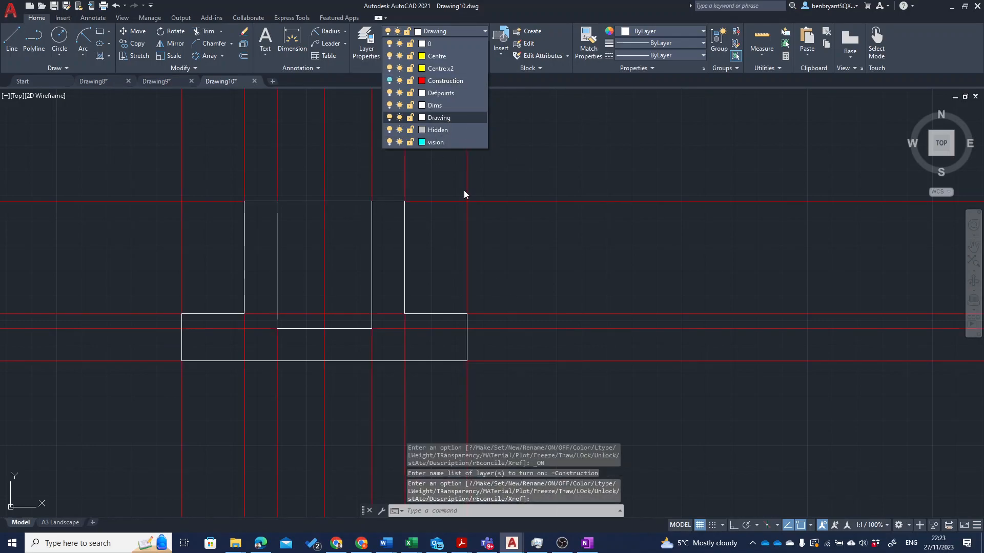
{"action": "middle_click_drag", "start_coordinate": [586, 273], "coordinate": [587, 272]}
Offset the vertical construction lines through the two hole centres outward by 32, one to each side.
{"action": "scroll", "coordinate": [387, 273], "scroll_direction": "down", "scroll_amount": 2}
{"action": "middle_click_drag", "start_coordinate": [399, 233], "coordinate": [349, 295]}
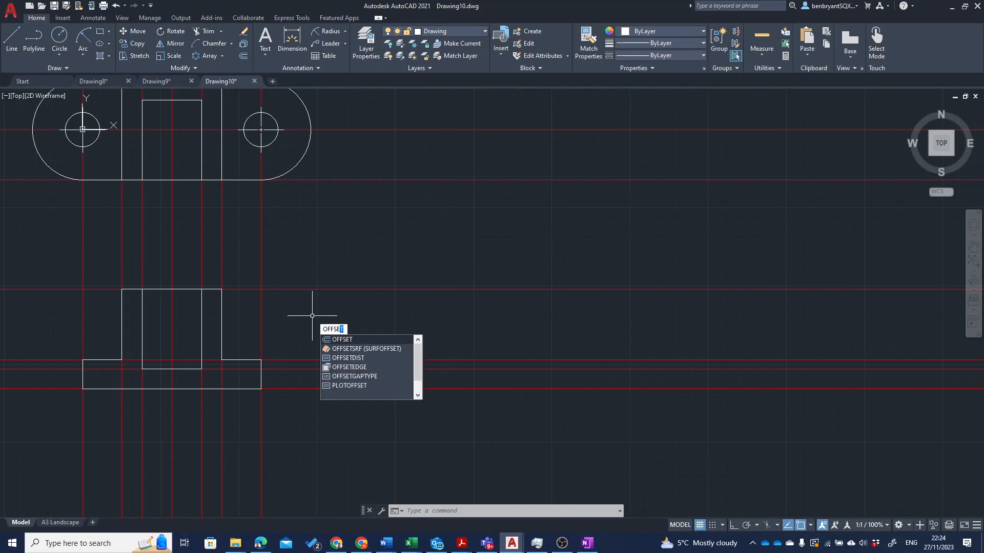
{"action": "key", "text": "Return"}
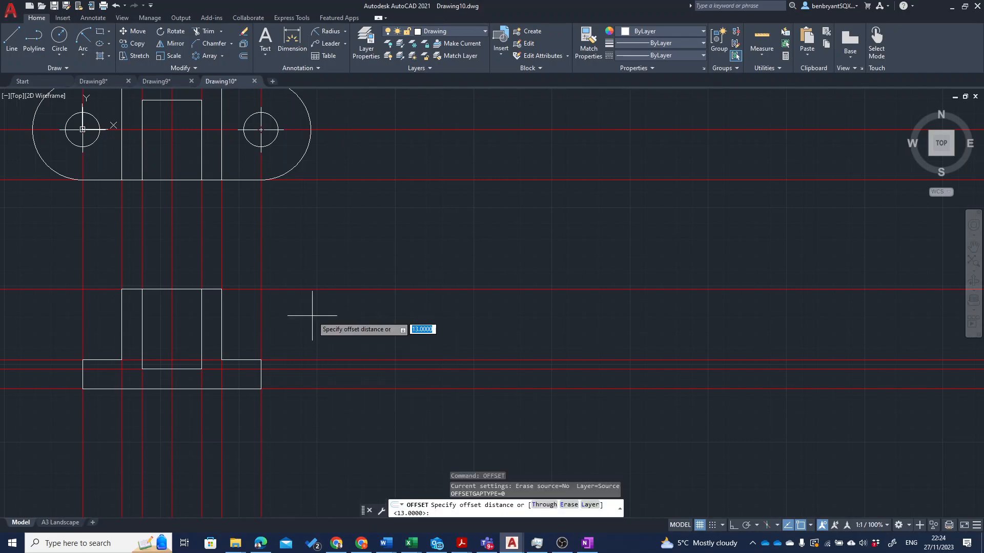
{"action": "key", "text": "Return"}
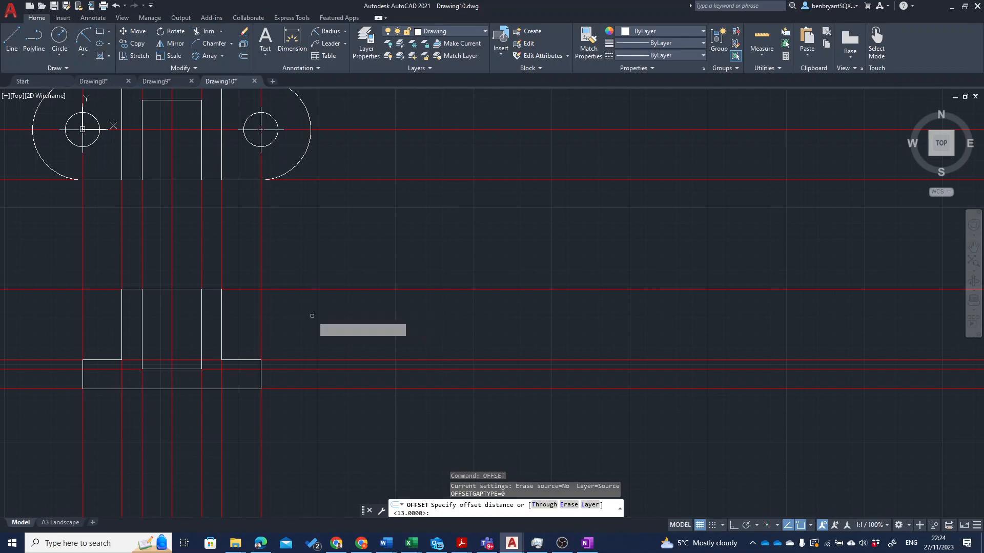
{"action": "left_click", "coordinate": [260, 326]}
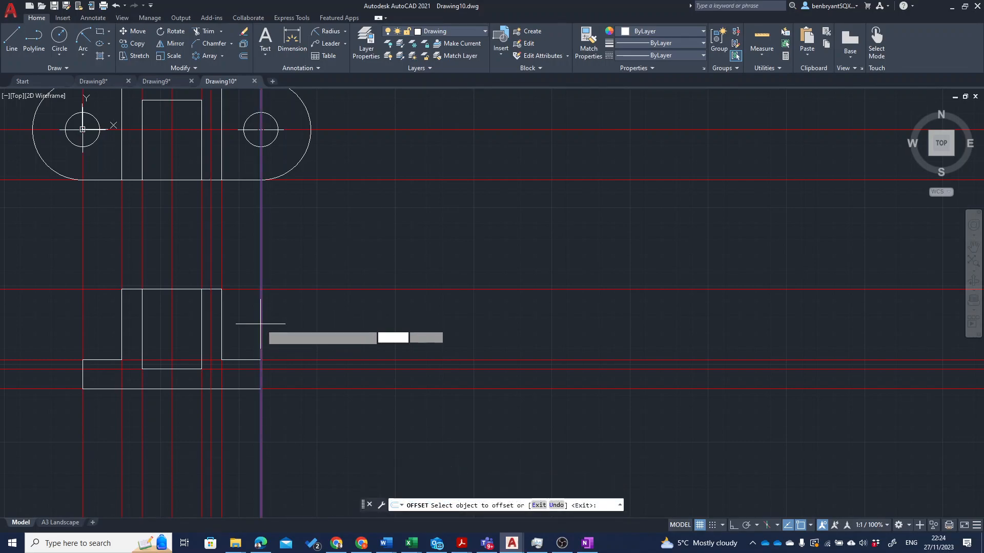
{"action": "left_click", "coordinate": [324, 311]}
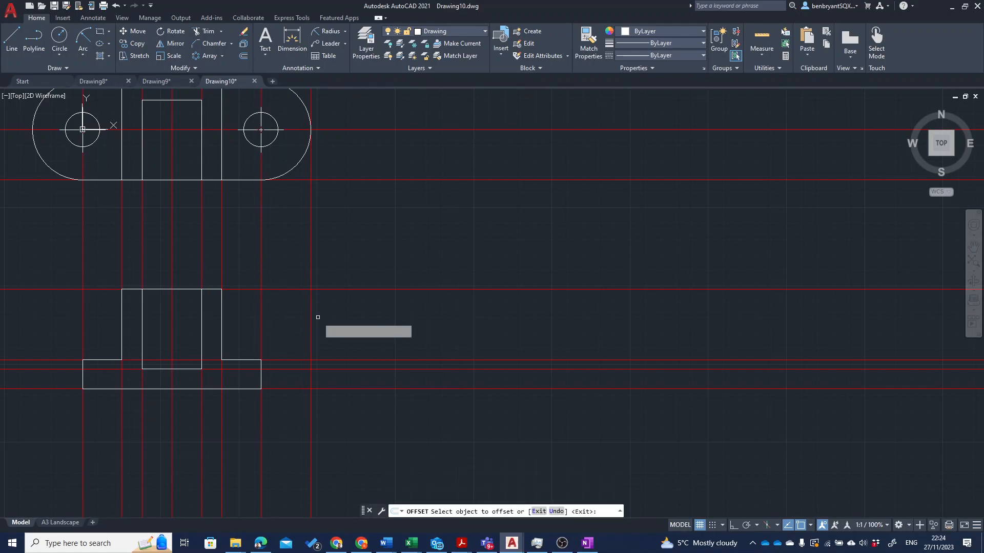
{"action": "left_click", "coordinate": [83, 320]}
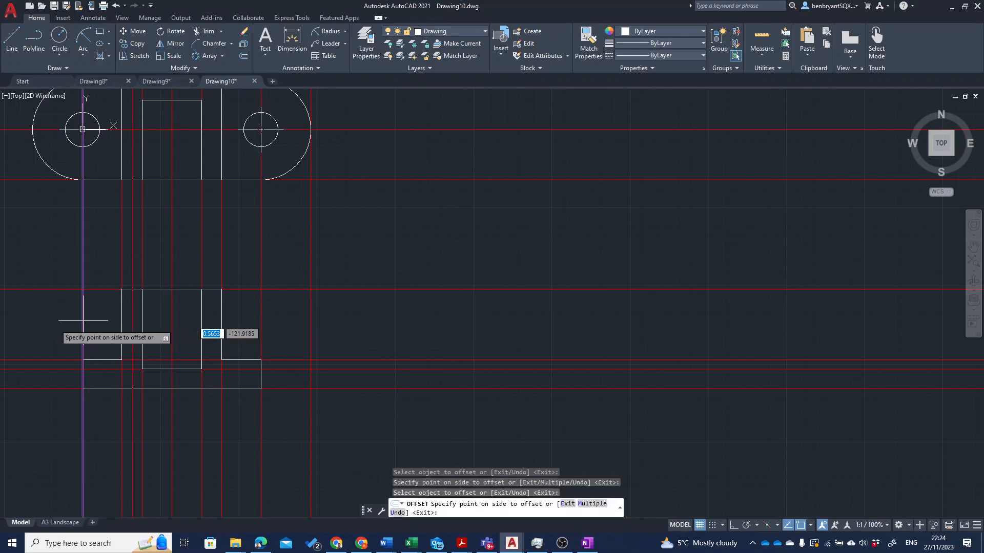
{"action": "left_click", "coordinate": [55, 332]}
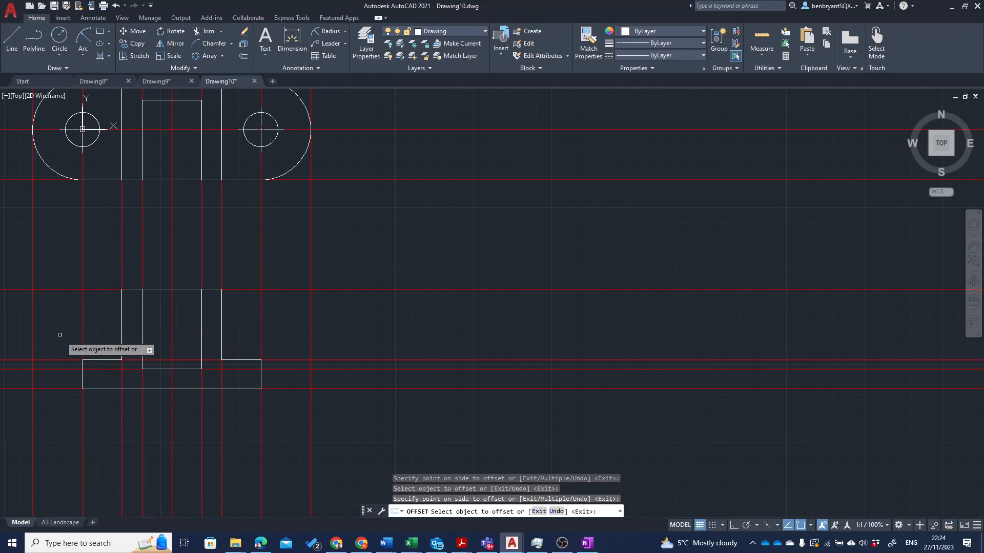
{"action": "key", "text": "Escape"}
Stretch the two corners at the base's right end outward to the new right-hand construction line and clear the selection.
{"action": "scroll", "coordinate": [80, 386], "scroll_direction": "up", "scroll_amount": 4}
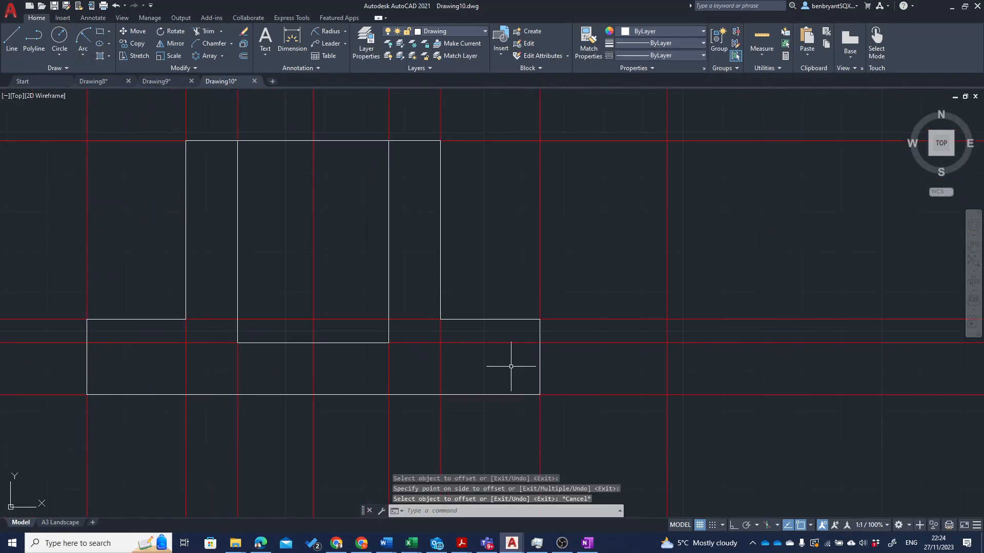
{"action": "left_click", "coordinate": [540, 357]}
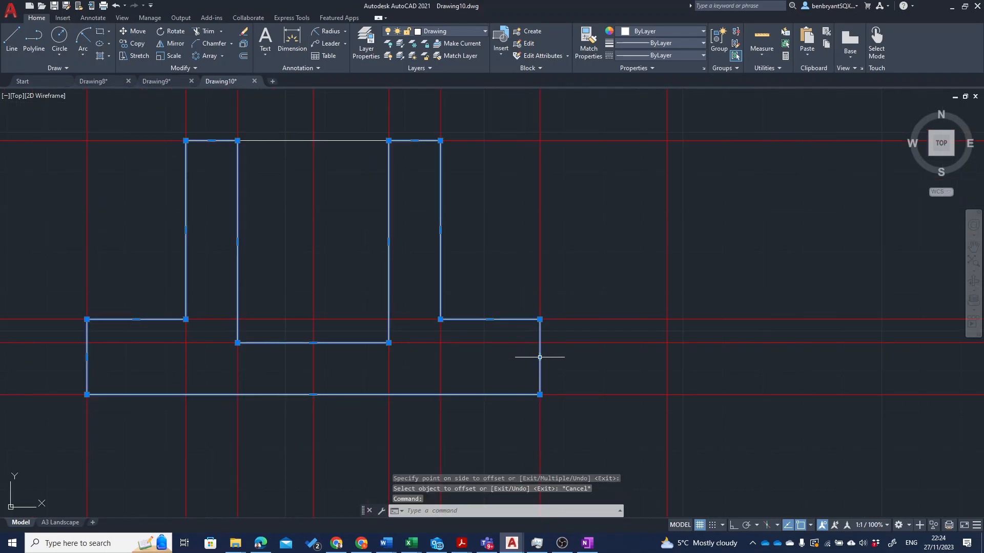
{"action": "left_click", "coordinate": [540, 357]}
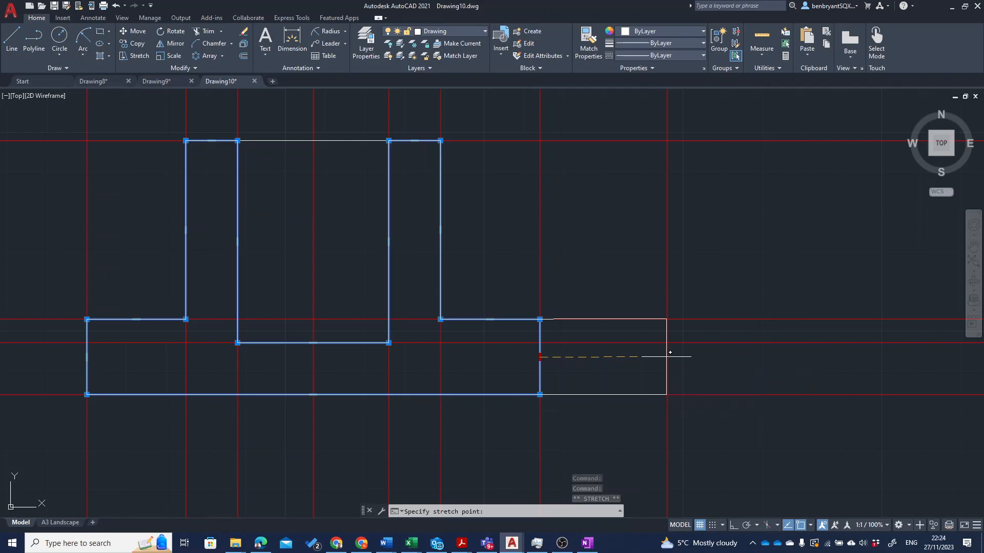
{"action": "key", "text": "Escape"}
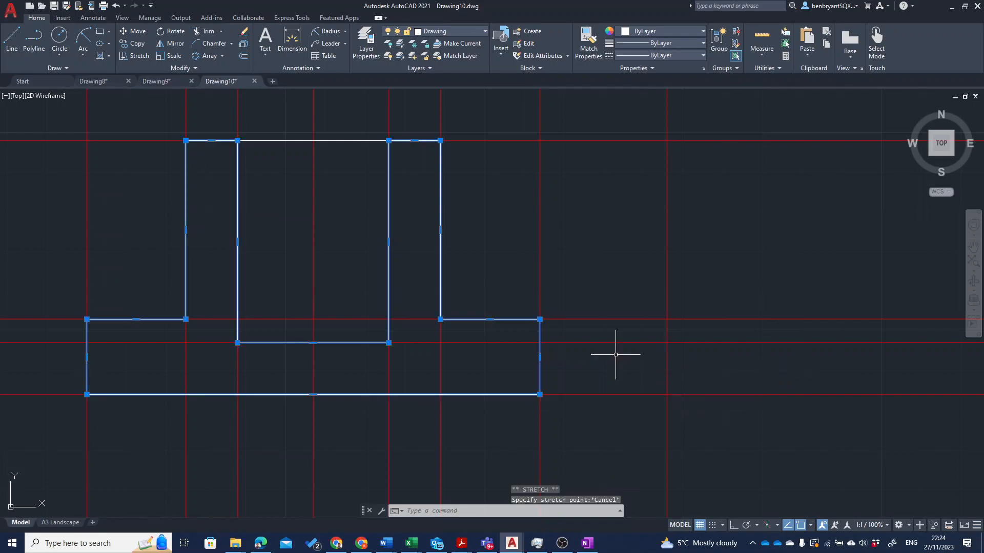
{"action": "left_click", "coordinate": [540, 319]}
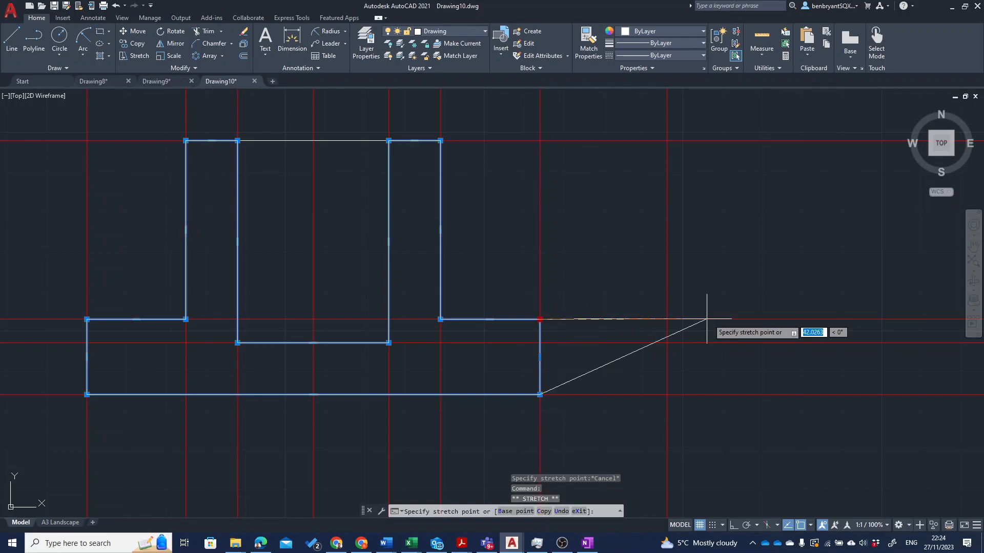
{"action": "left_click", "coordinate": [667, 320]}
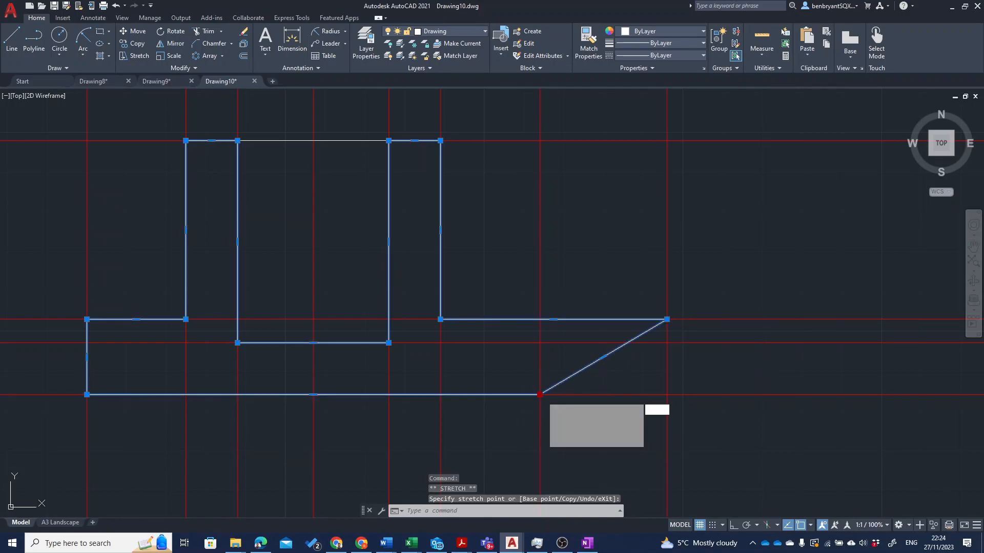
{"action": "left_click", "coordinate": [539, 395]}
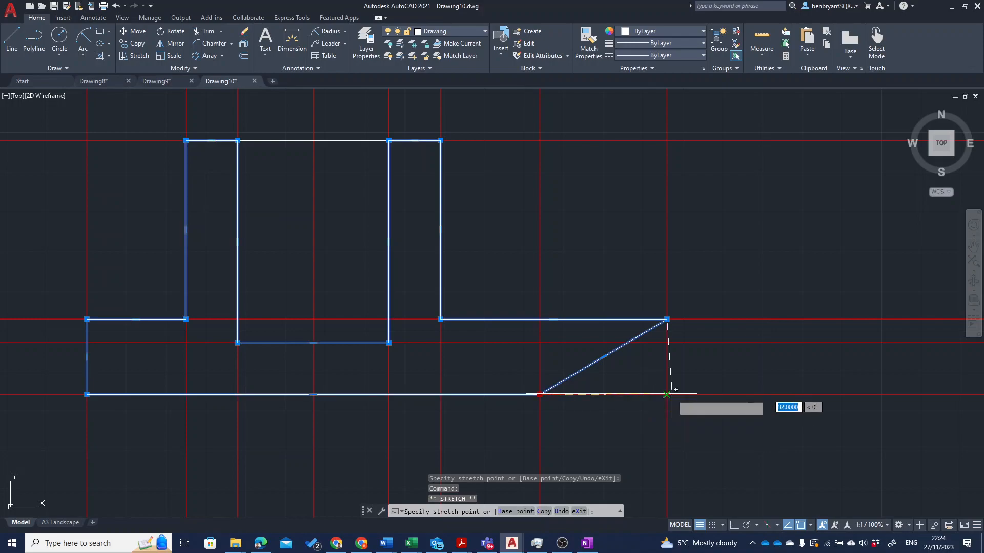
{"action": "left_click", "coordinate": [666, 395]}
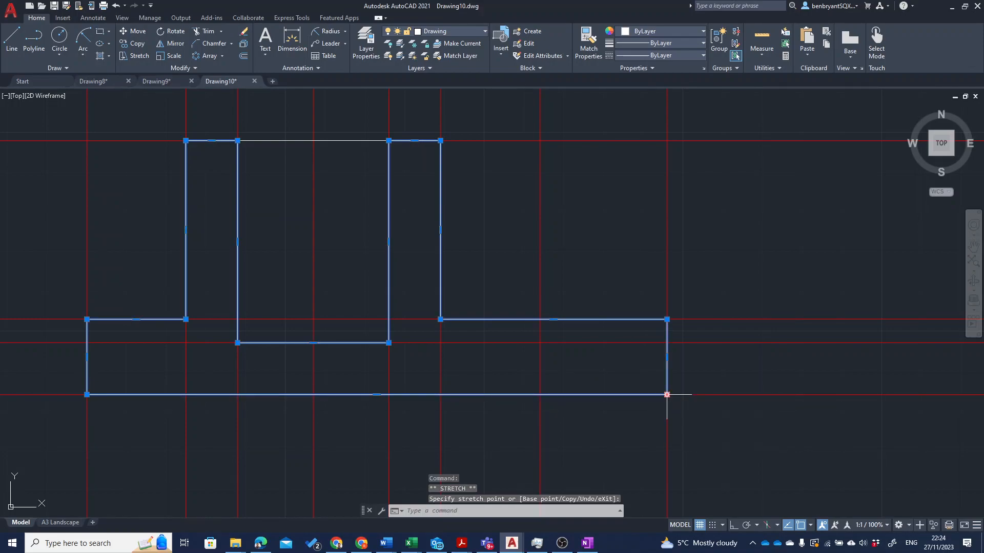
{"action": "key", "text": "Escape"}
{"action": "middle_click_drag", "start_coordinate": [224, 373], "coordinate": [410, 391]}
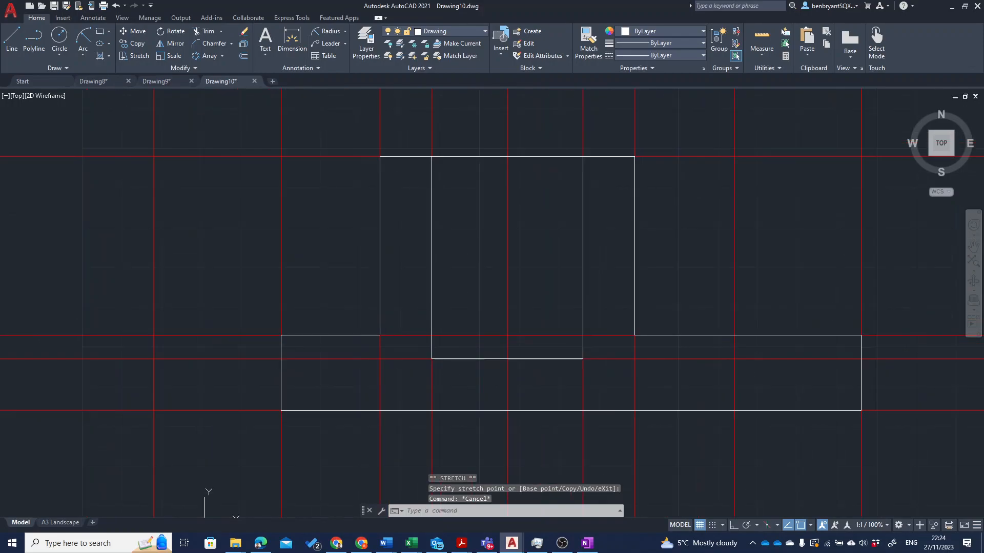
Stretch the two corners at the base's left end outward to the leftmost vertical construction line and clear the selection.
{"action": "left_click", "coordinate": [282, 338]}
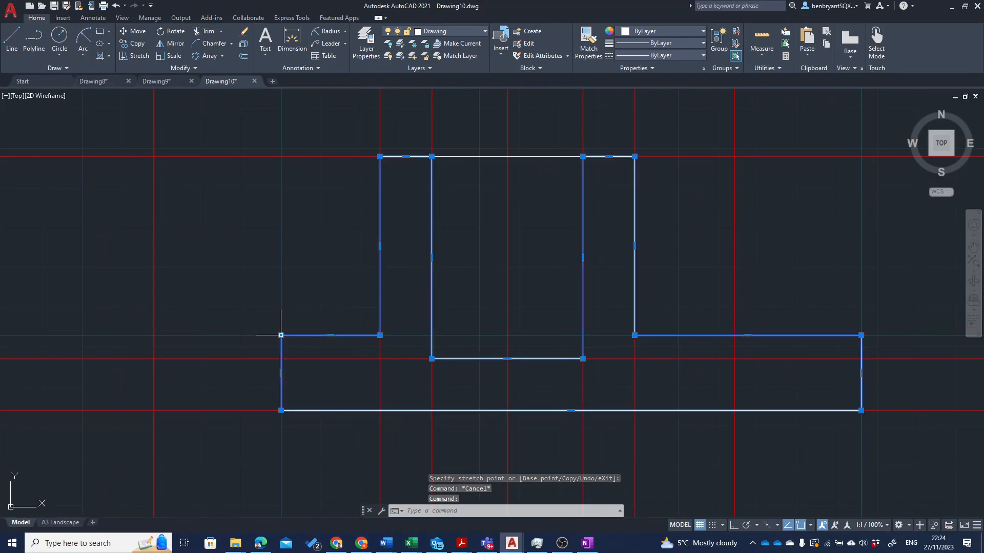
{"action": "left_click", "coordinate": [281, 335]}
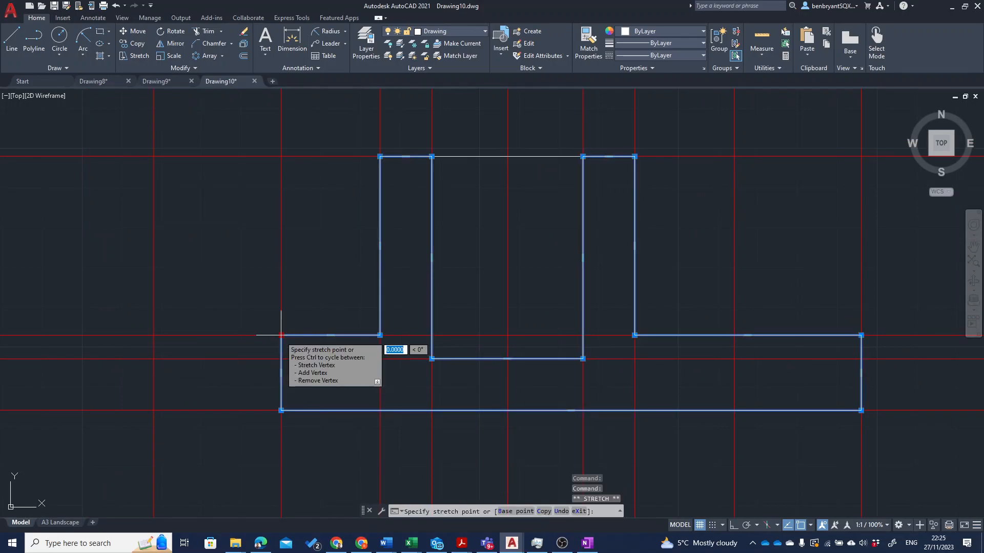
{"action": "left_click", "coordinate": [153, 336]}
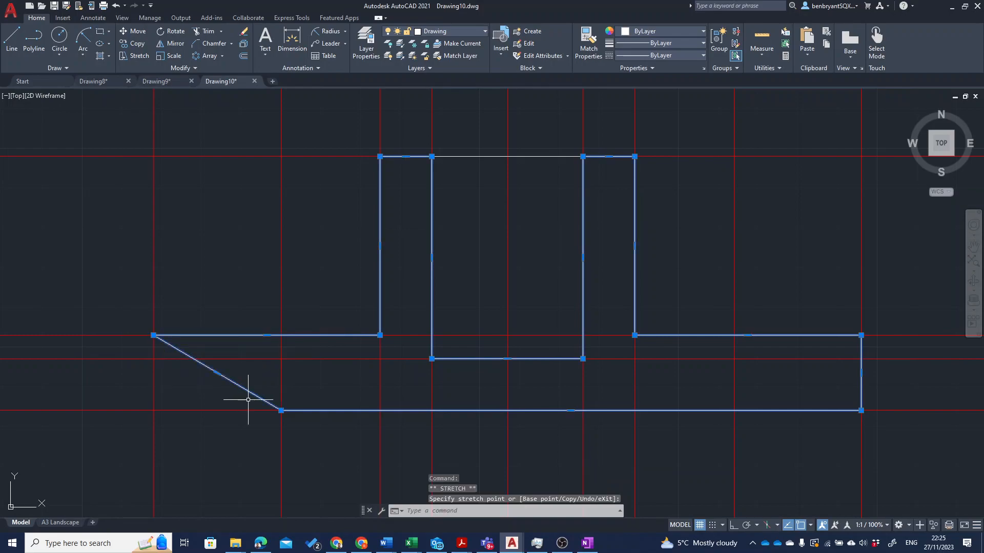
{"action": "left_click", "coordinate": [281, 411]}
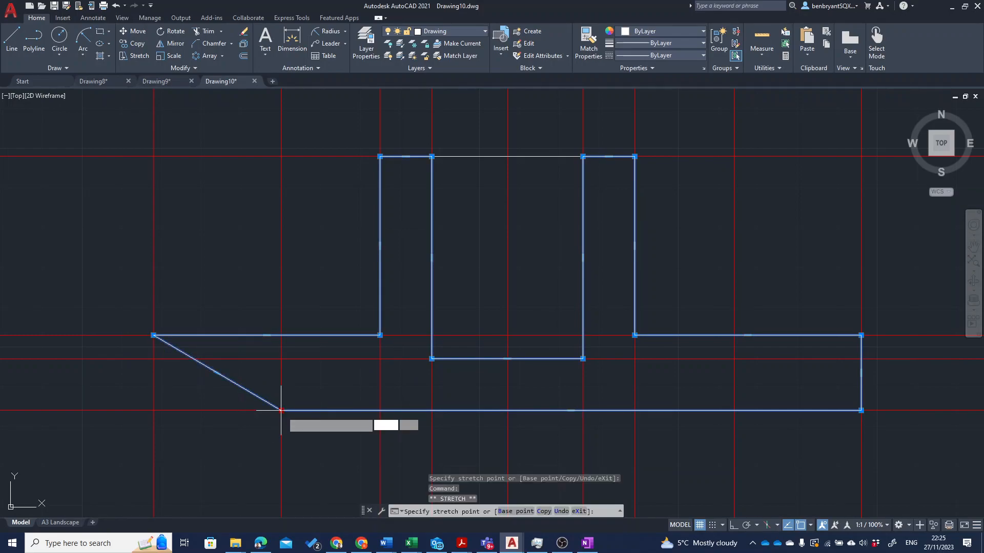
{"action": "left_click", "coordinate": [154, 410]}
{"action": "key", "text": "Escape"}
Offset the vertical construction line at the base's right end outward by 40 to start the side view.
{"action": "scroll", "coordinate": [567, 323], "scroll_direction": "down", "scroll_amount": 4}
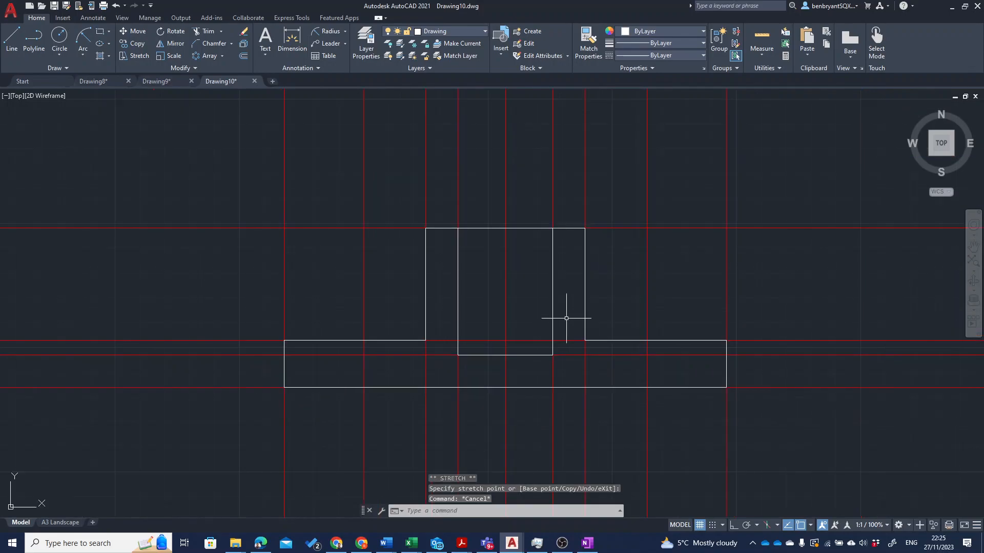
{"action": "mouse_move", "coordinate": [588, 303]}
{"action": "middle_mouse_down"}
{"action": "mouse_move", "coordinate": [325, 395]}
{"action": "mouse_move", "coordinate": [249, 361]}
{"action": "middle_mouse_up"}
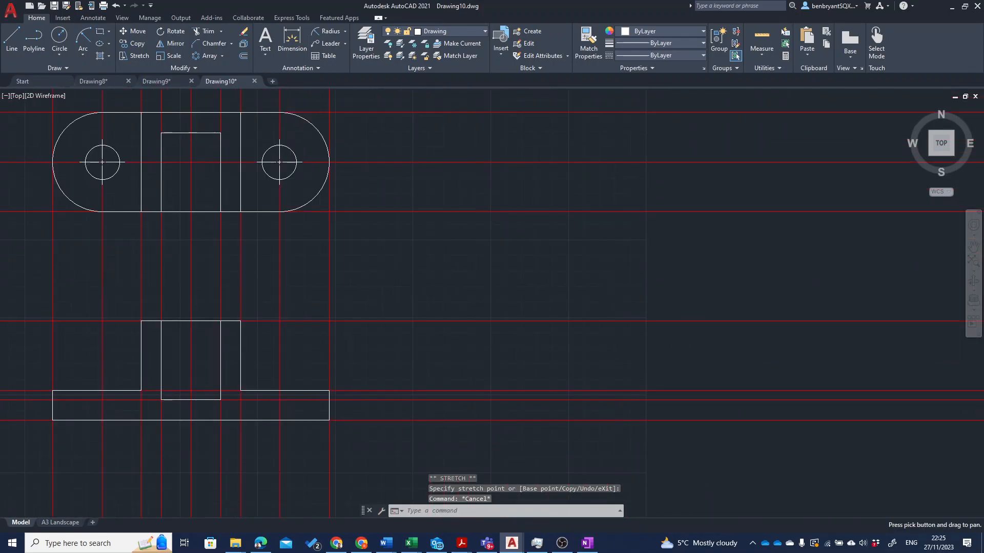
{"action": "type", "text": "off"}
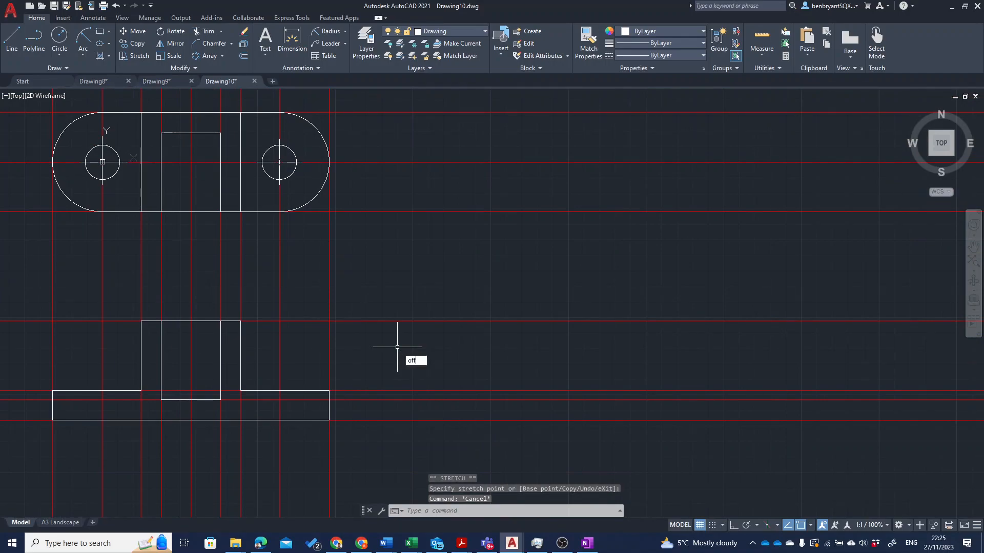
{"action": "key", "text": "Return"}
{"action": "type", "text": "40"}
{"action": "key", "text": "Return"}
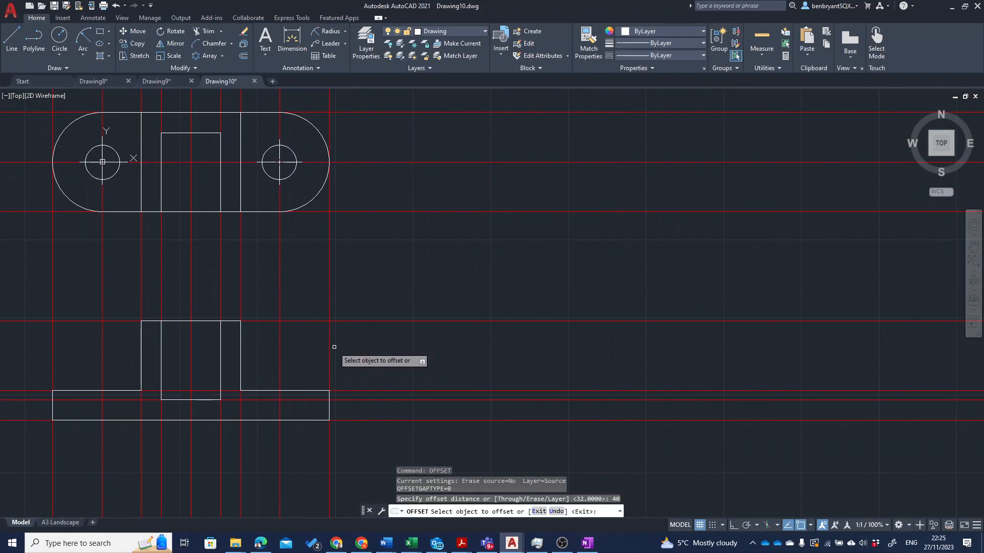
{"action": "left_click", "coordinate": [334, 347]}
{"action": "left_click", "coordinate": [440, 346]}
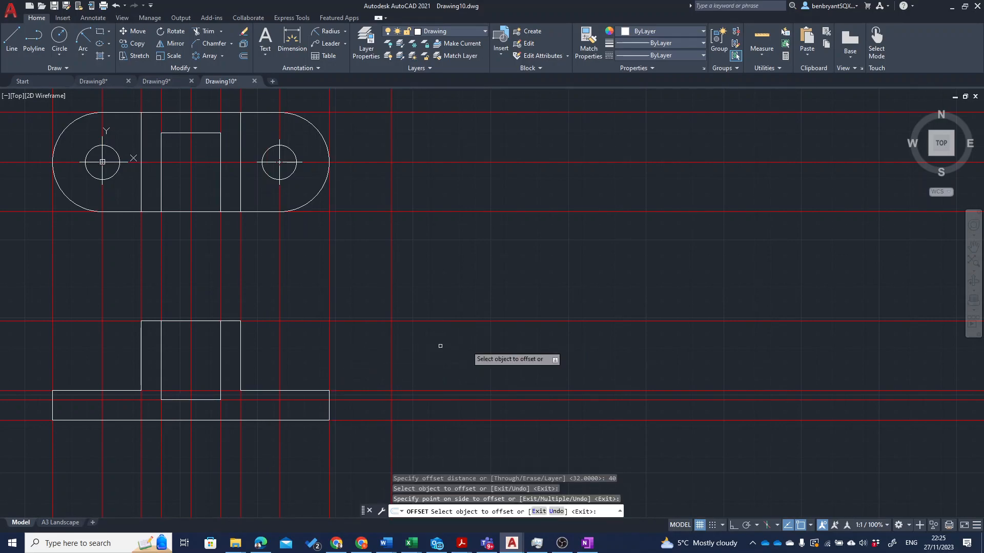
{"action": "key", "text": "Return"}
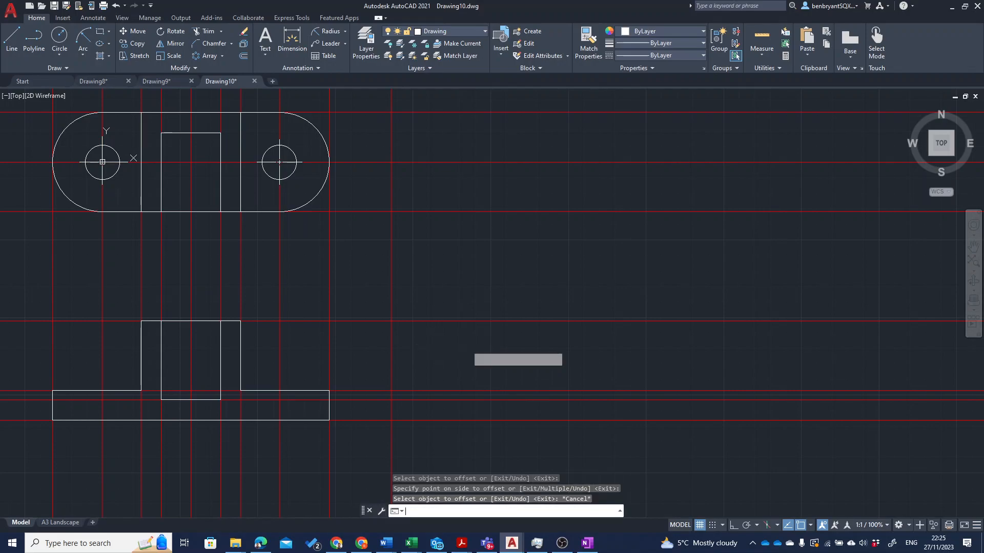
Offset the side view's first vertical construction line to the right by 64 to mark its full width.
{"action": "key", "text": "Return"}
{"action": "key", "text": "Return"}
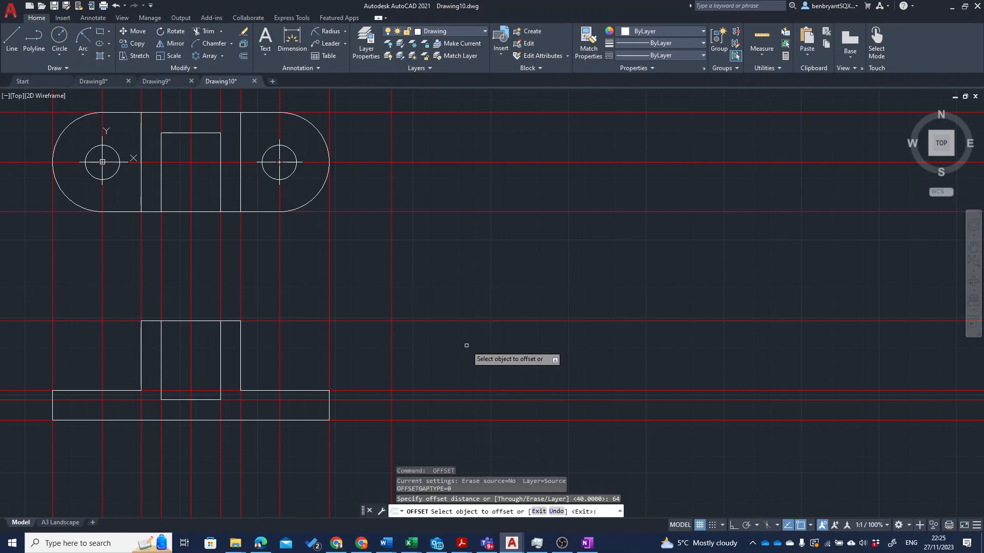
{"action": "left_click", "coordinate": [393, 357]}
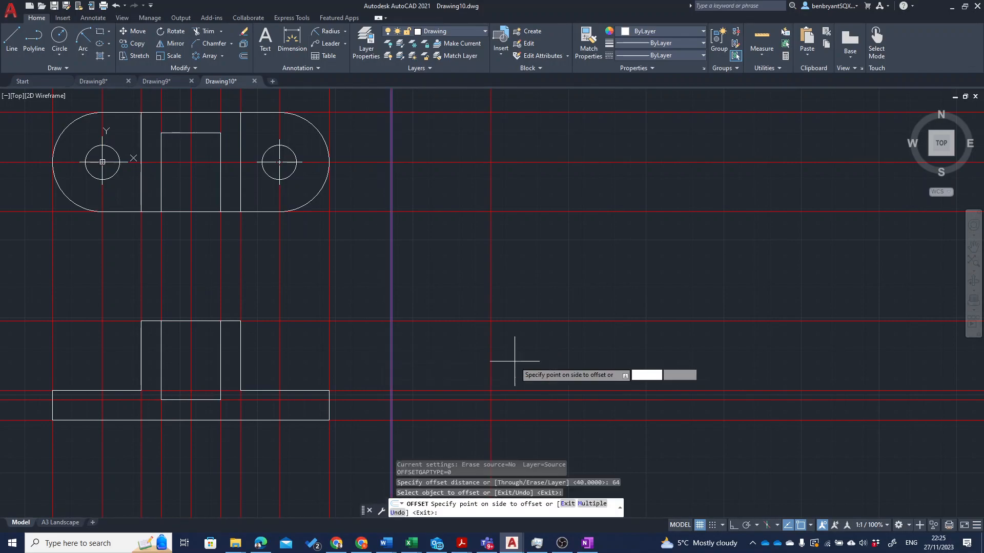
{"action": "left_click", "coordinate": [514, 361]}
{"action": "scroll", "coordinate": [513, 305], "scroll_direction": "up", "scroll_amount": 2}
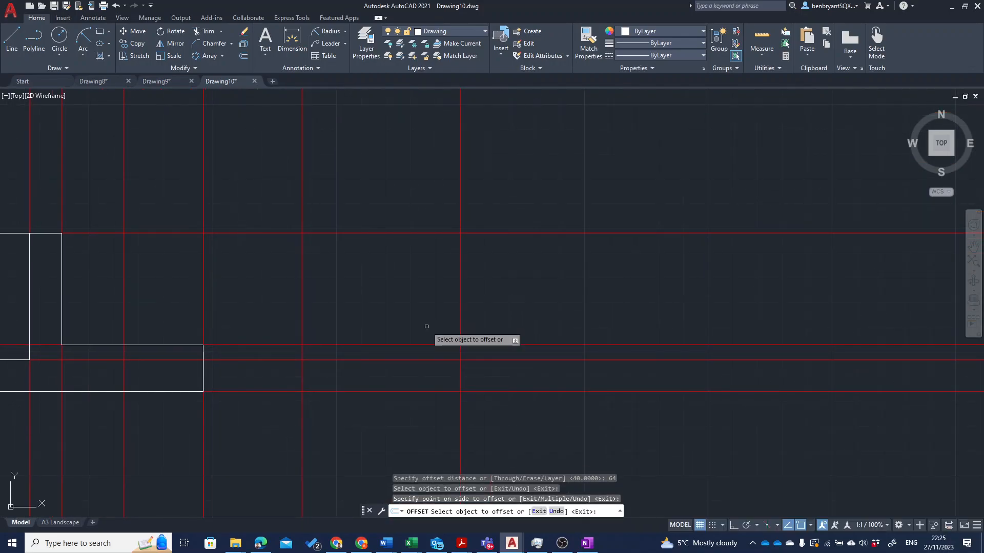
{"action": "key", "text": "Escape"}
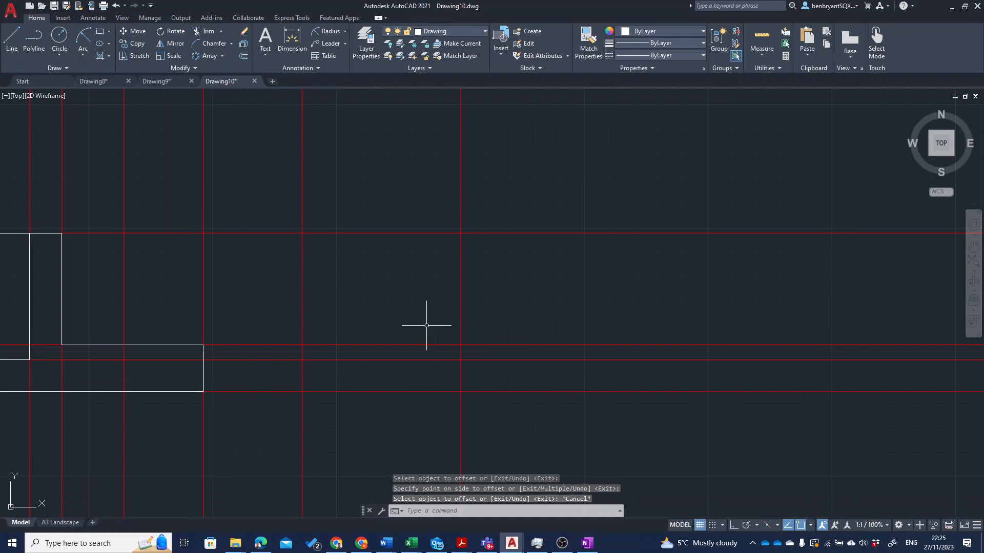
Draw the side view's outline as a rectangle between its two vertical construction lines, from the base's bottom line to the uprights' top line.
{"action": "type", "text": "rec"}
{"action": "key", "text": "Return"}
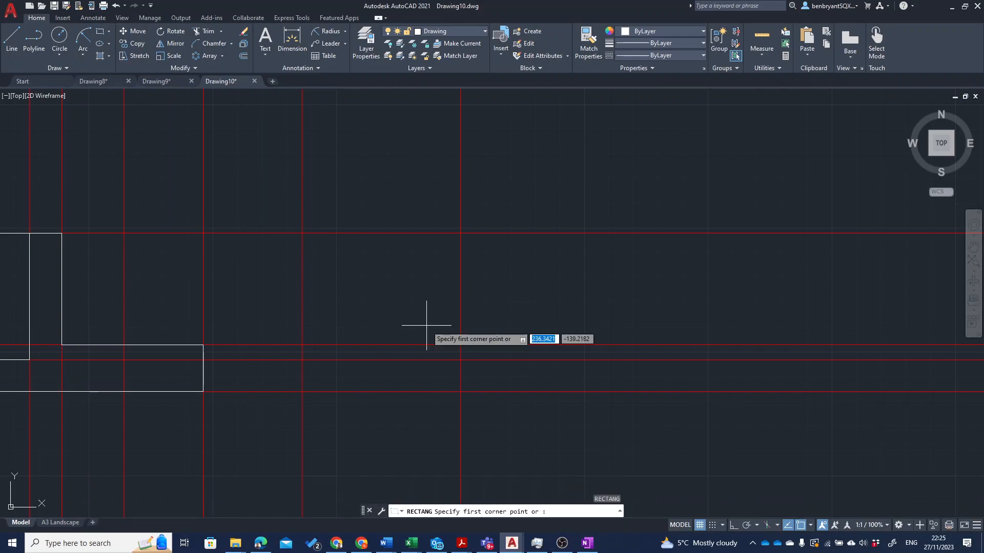
{"action": "left_click", "coordinate": [302, 392]}
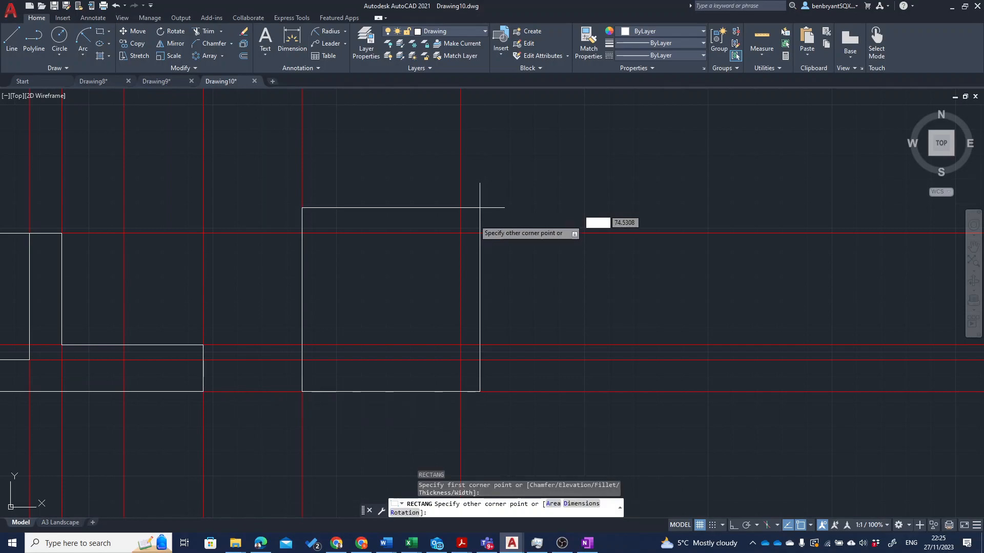
{"action": "left_click", "coordinate": [459, 232]}
{"action": "key", "text": "Escape"}
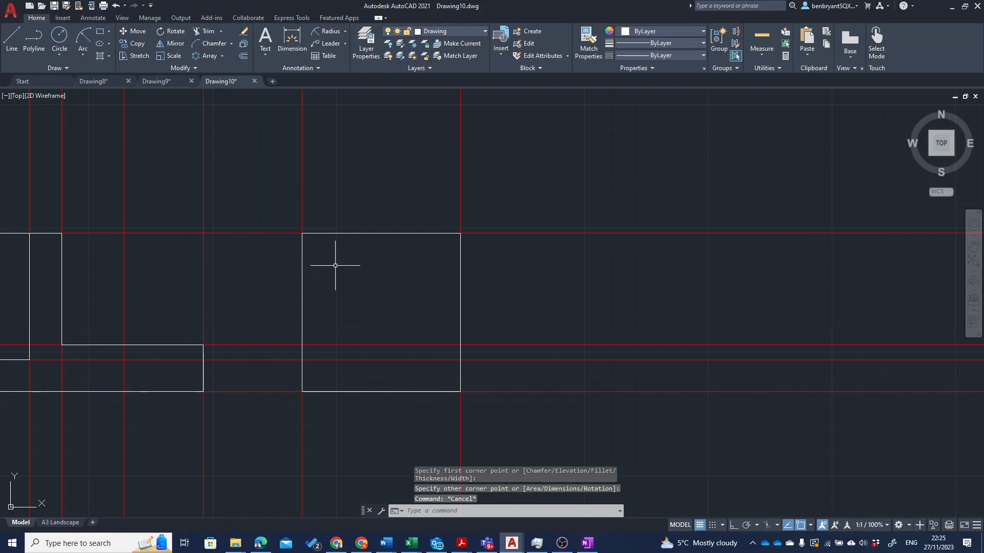
Offset the side view's left vertical construction line inward by 13.
{"action": "type", "text": "of"}
{"action": "key", "text": "Return"}
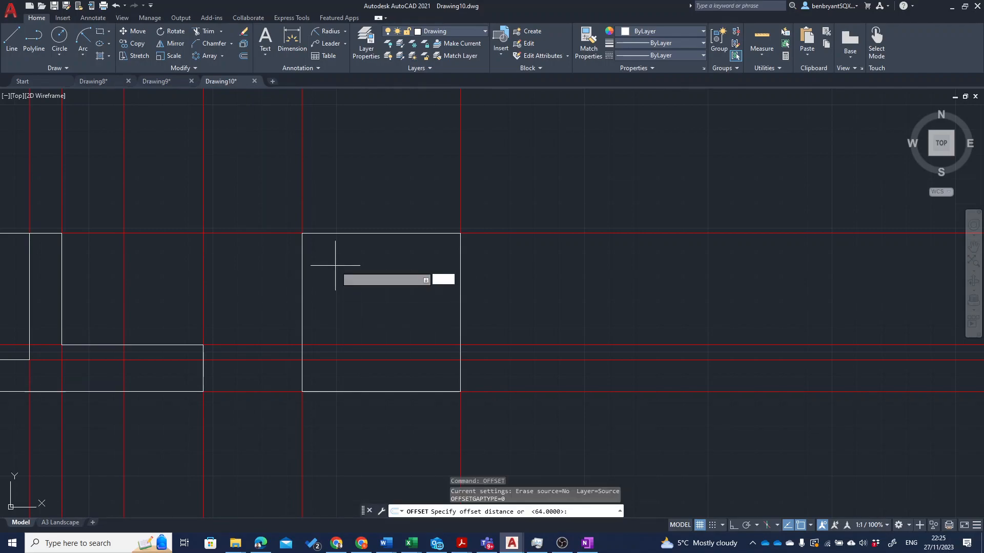
{"action": "key", "text": "Return"}
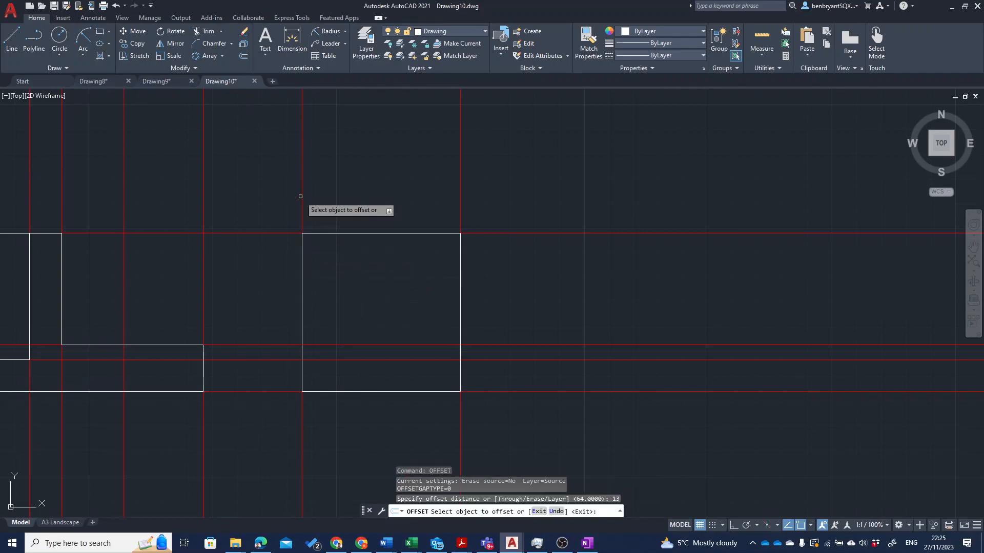
{"action": "left_click", "coordinate": [303, 193]}
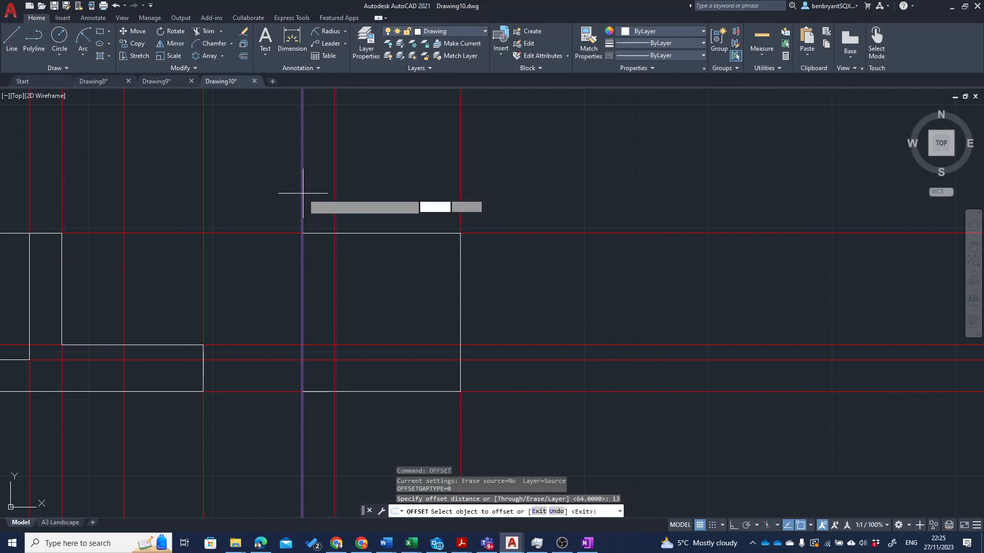
{"action": "left_click", "coordinate": [304, 193]}
{"action": "mouse_move", "coordinate": [237, 207]}
{"action": "middle_mouse_down"}
{"action": "mouse_move", "coordinate": [278, 253]}
{"action": "mouse_move", "coordinate": [545, 442]}
{"action": "mouse_move", "coordinate": [594, 528]}
{"action": "middle_mouse_up"}
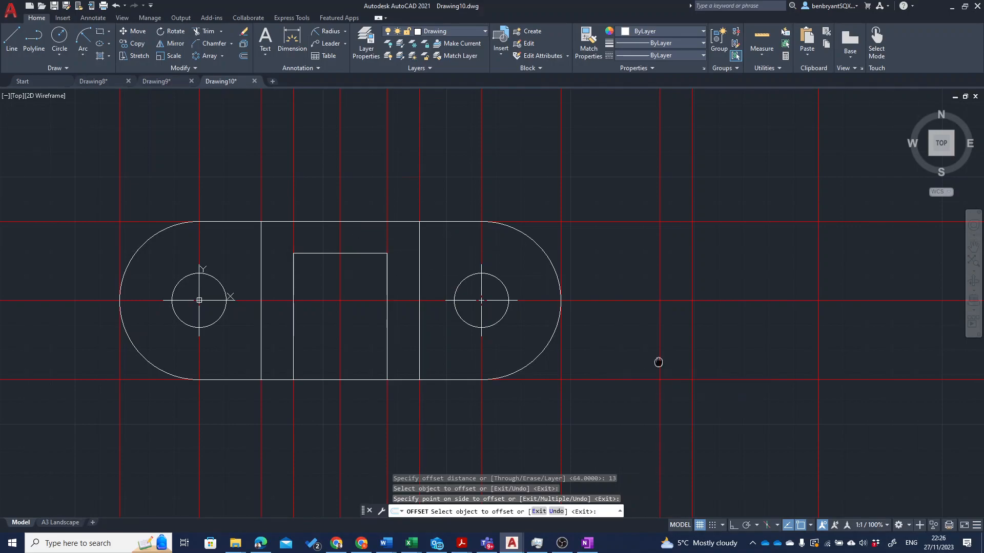
{"action": "middle_click_drag", "start_coordinate": [659, 362], "coordinate": [184, 79]}
{"action": "key", "text": "Escape"}
On the Hidden layer, draw the sloping slot line from the 13 offset line at the side view's top to its right edge at slot-bottom height.
{"action": "scroll", "coordinate": [306, 289], "scroll_direction": "up", "scroll_amount": 2}
{"action": "middle_click_drag", "start_coordinate": [306, 290], "coordinate": [329, 277]}
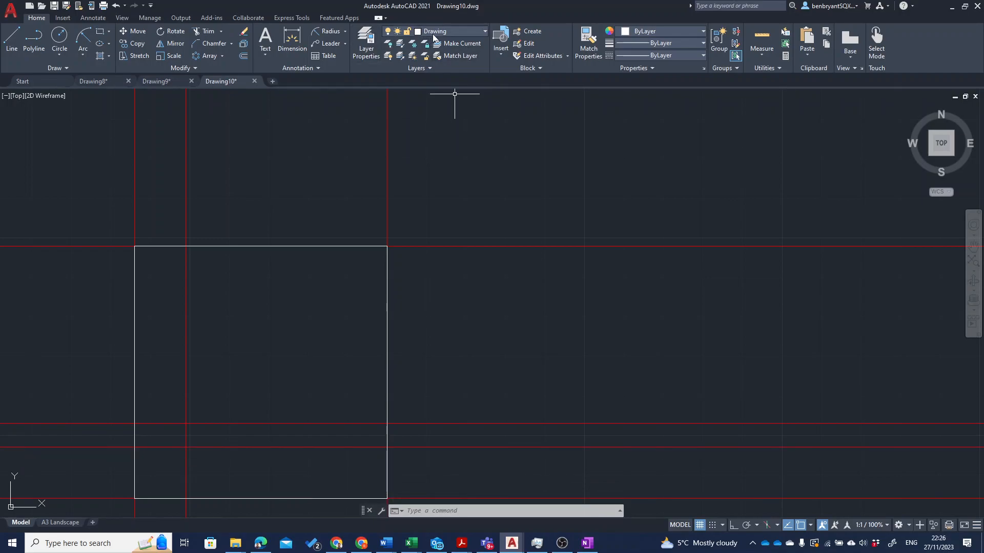
{"action": "left_click", "coordinate": [433, 33]}
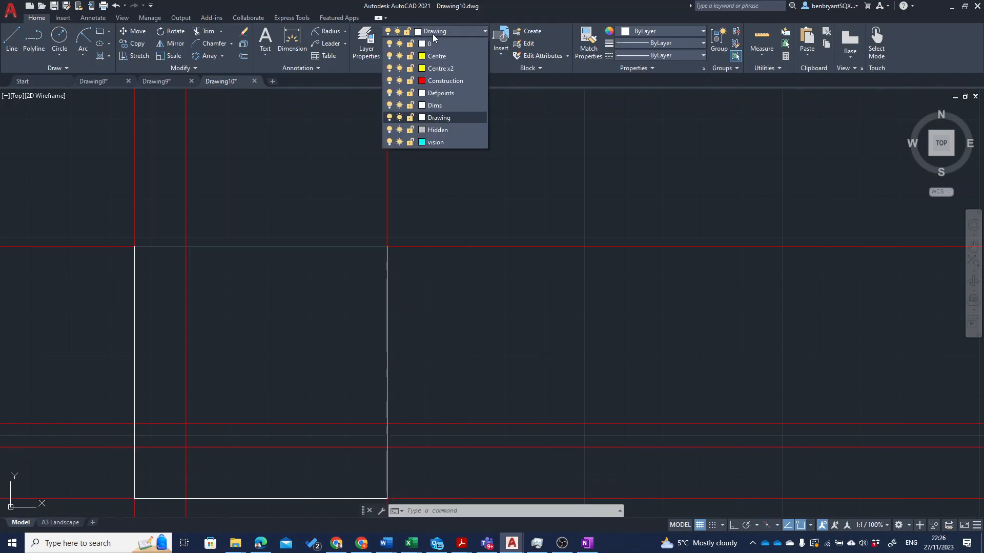
{"action": "left_click", "coordinate": [438, 131]}
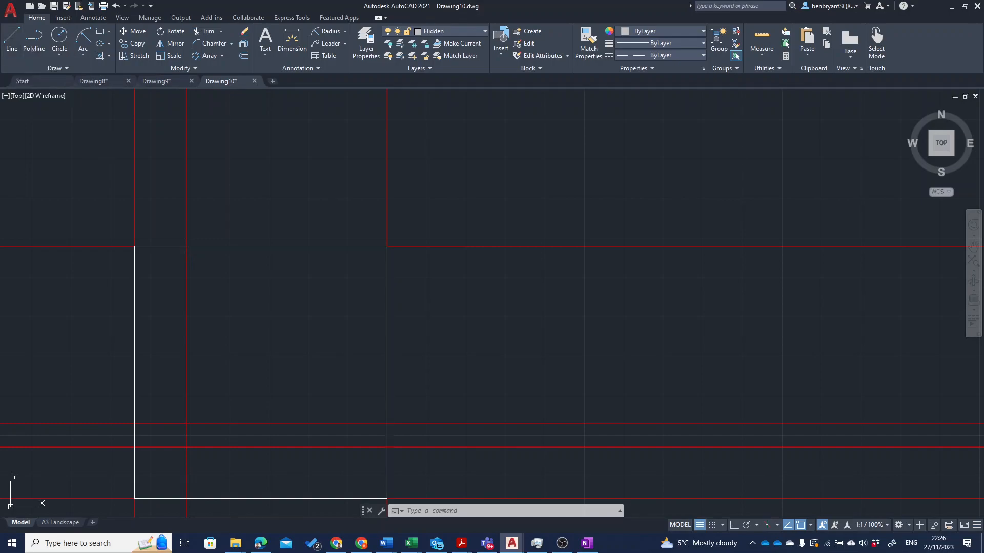
{"action": "left_click", "coordinate": [185, 247]}
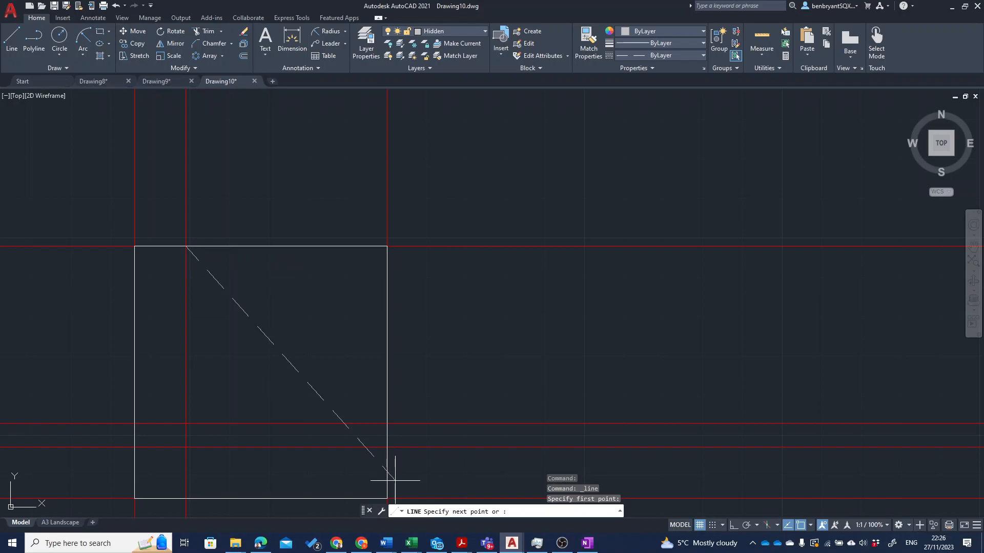
{"action": "left_click", "coordinate": [386, 449]}
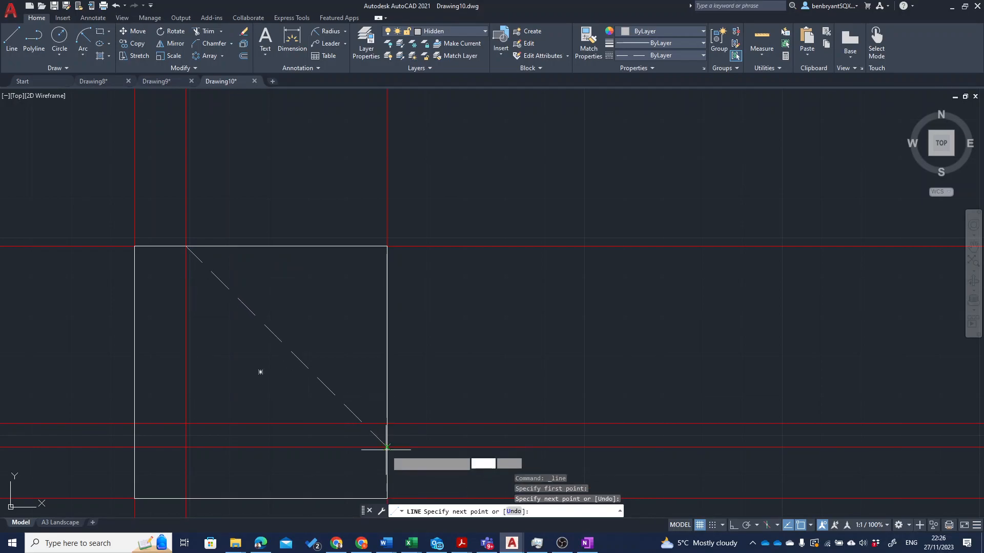
{"action": "mouse_move", "coordinate": [493, 415]}
{"action": "middle_mouse_down"}
{"action": "mouse_move", "coordinate": [541, 364]}
{"action": "mouse_move", "coordinate": [713, 261]}
{"action": "middle_mouse_up"}
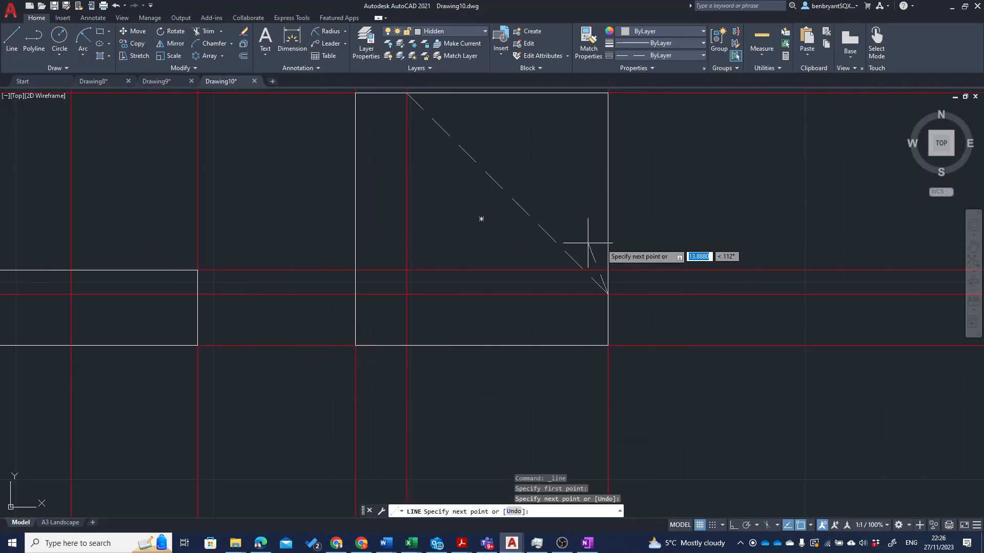
{"action": "key", "text": "Return"}
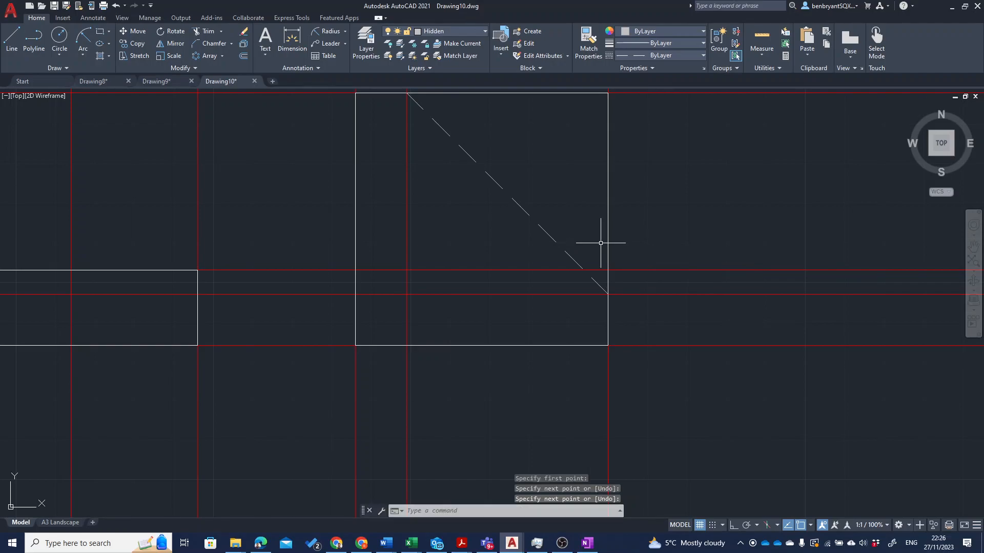
On the Drawing layer, draw a horizontal line across the side view at the height of the base's top surface.
{"action": "left_click", "coordinate": [460, 32]}
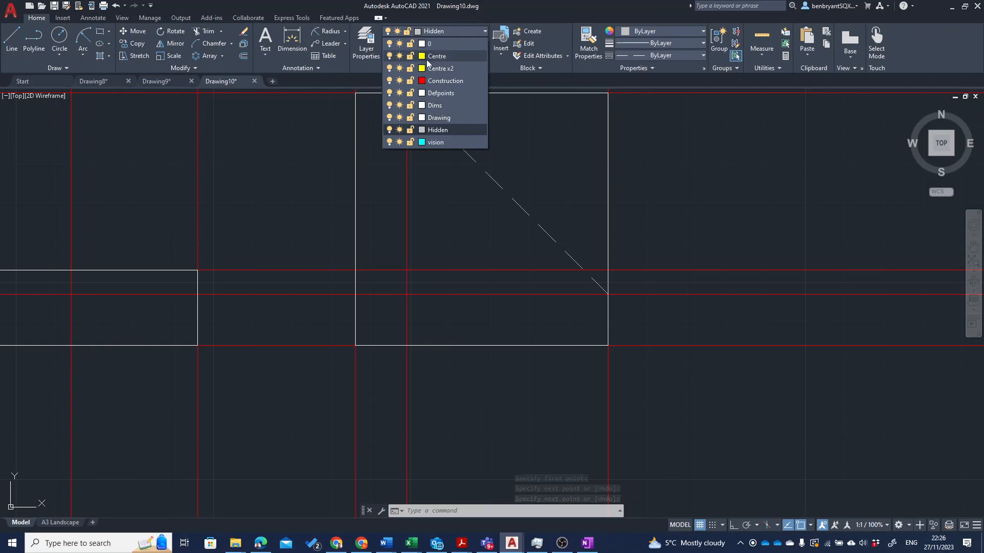
{"action": "left_click", "coordinate": [436, 118]}
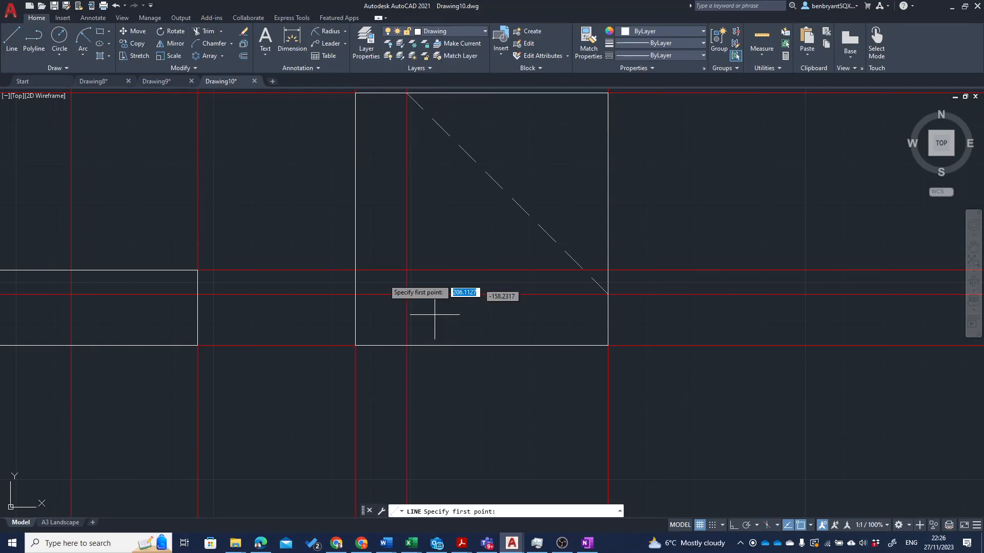
{"action": "left_click", "coordinate": [356, 270]}
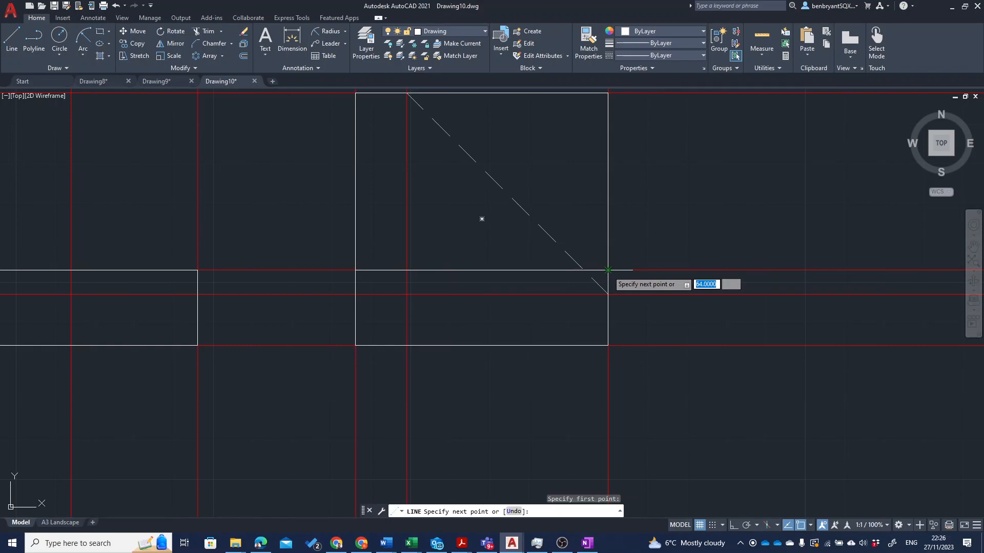
{"action": "left_click", "coordinate": [608, 270]}
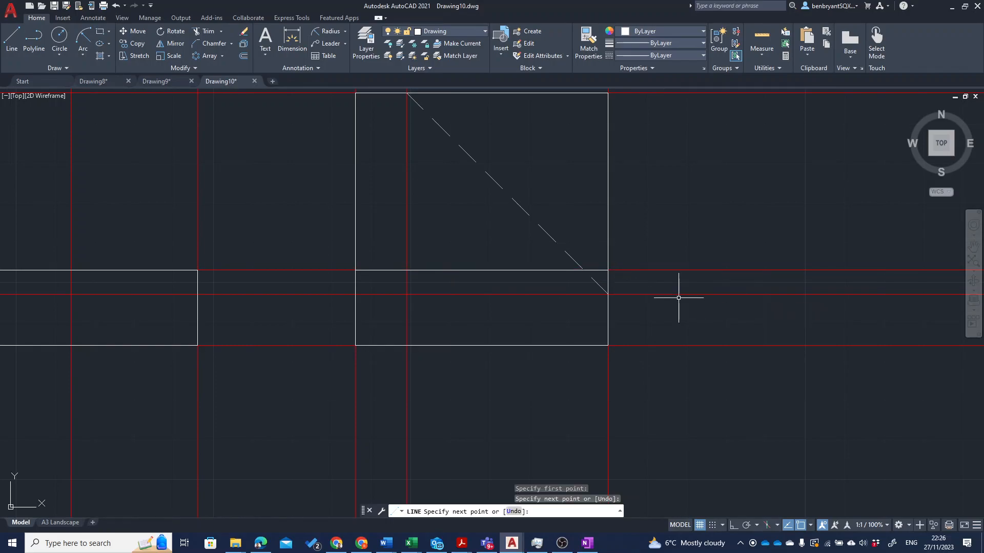
{"action": "key", "text": "Return"}
Offset the right hole's vertical centre construction line by 11 to both sides.
{"action": "scroll", "coordinate": [681, 292], "scroll_direction": "down", "scroll_amount": 4}
{"action": "middle_click_drag", "start_coordinate": [401, 314], "coordinate": [394, 408]}
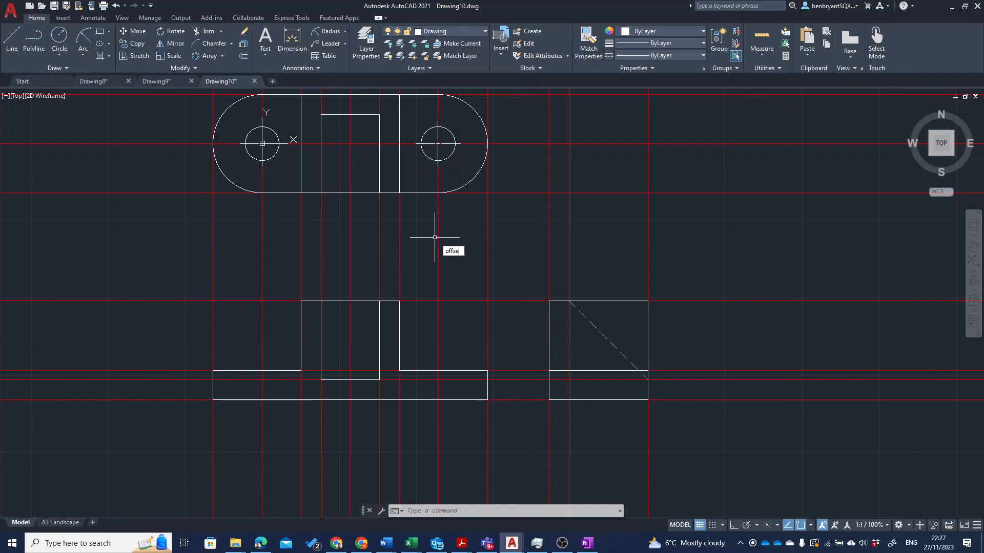
{"action": "key", "text": "Return"}
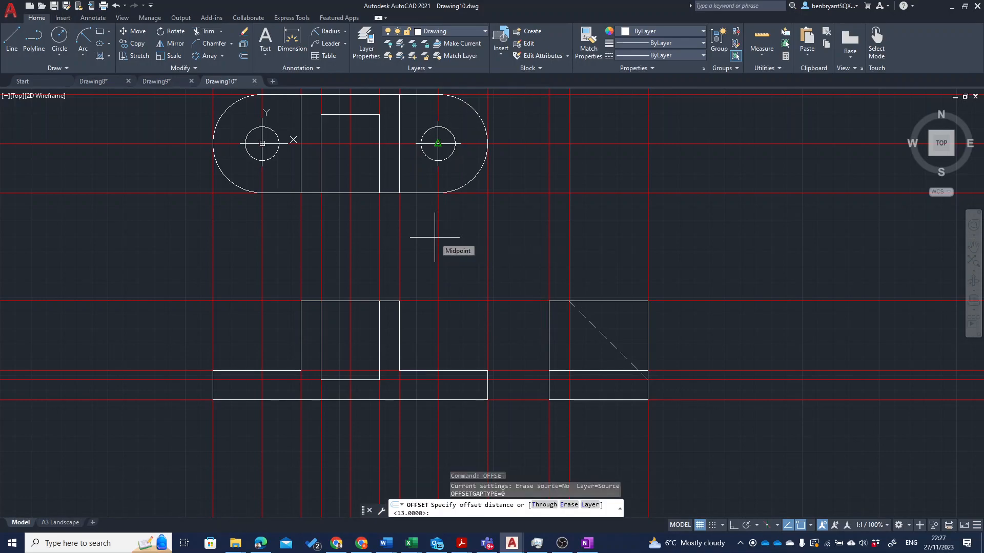
{"action": "type", "text": "11"}
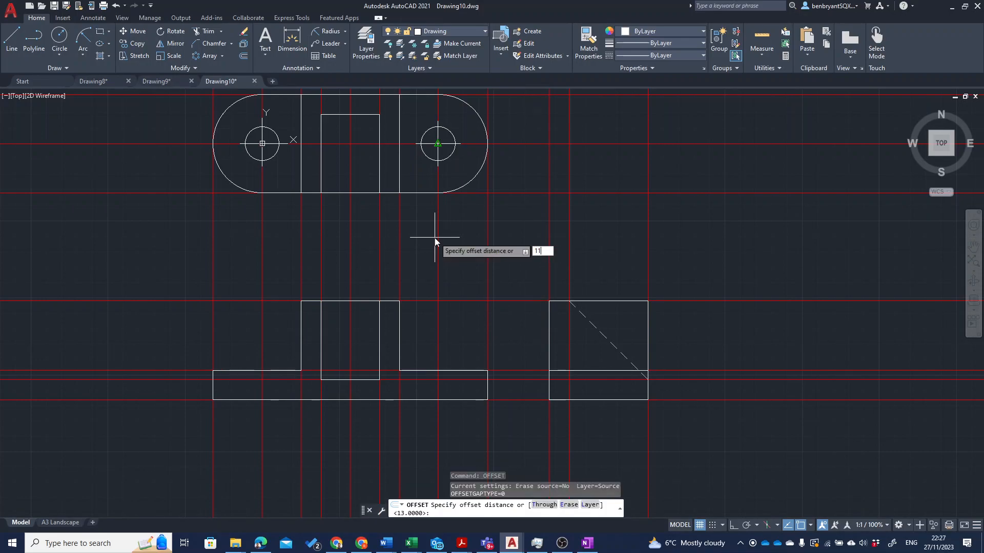
{"action": "key", "text": "Return"}
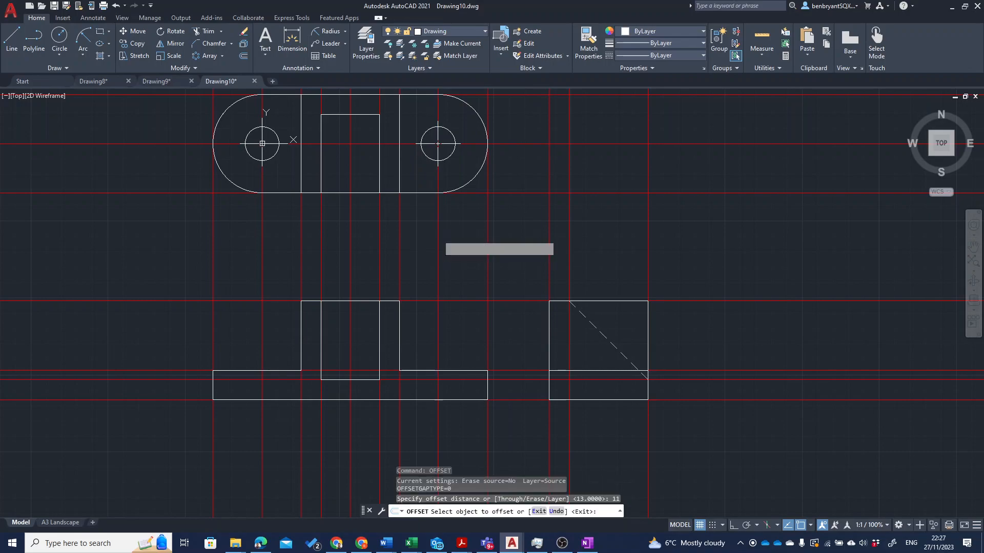
{"action": "left_click", "coordinate": [437, 234]}
{"action": "left_click", "coordinate": [456, 234]}
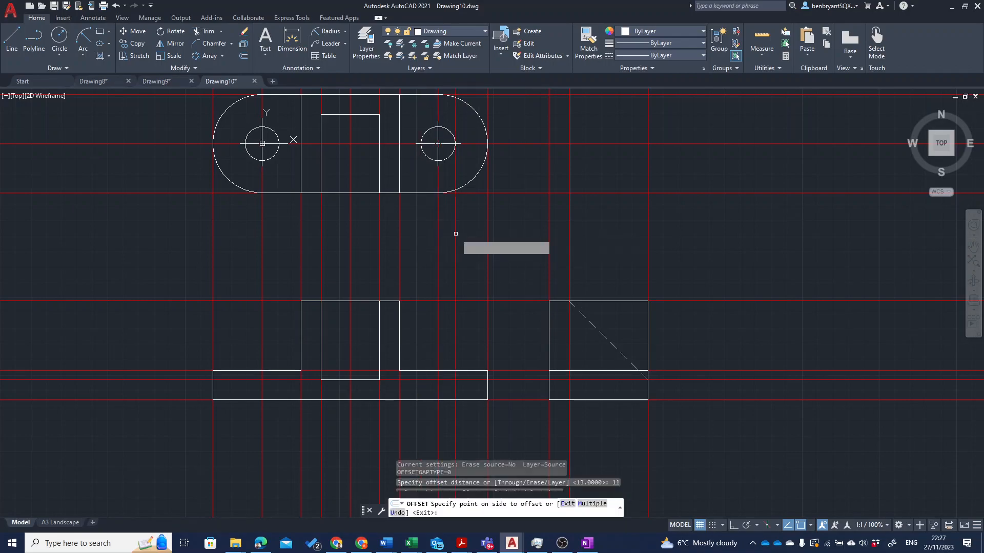
{"action": "left_click", "coordinate": [438, 249]}
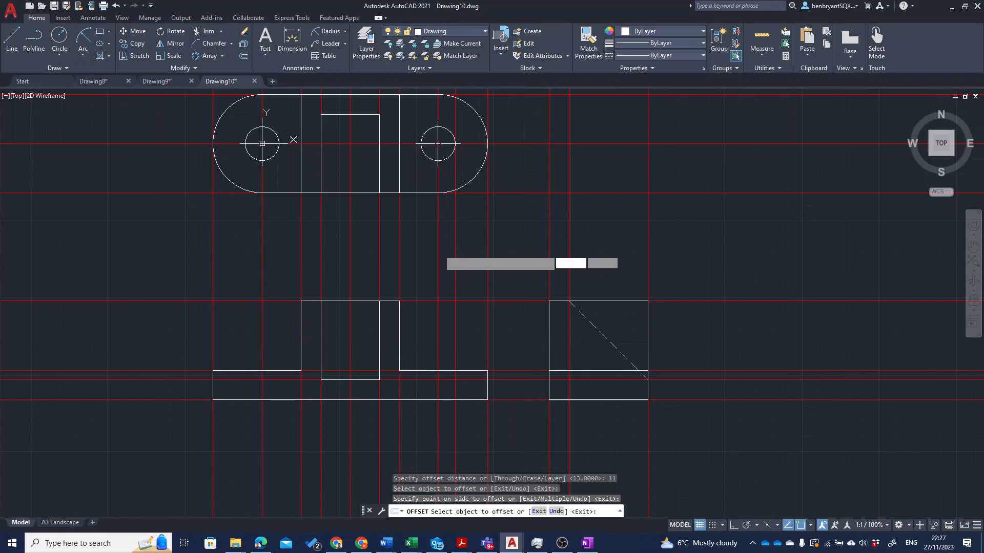
{"action": "left_click", "coordinate": [418, 250]}
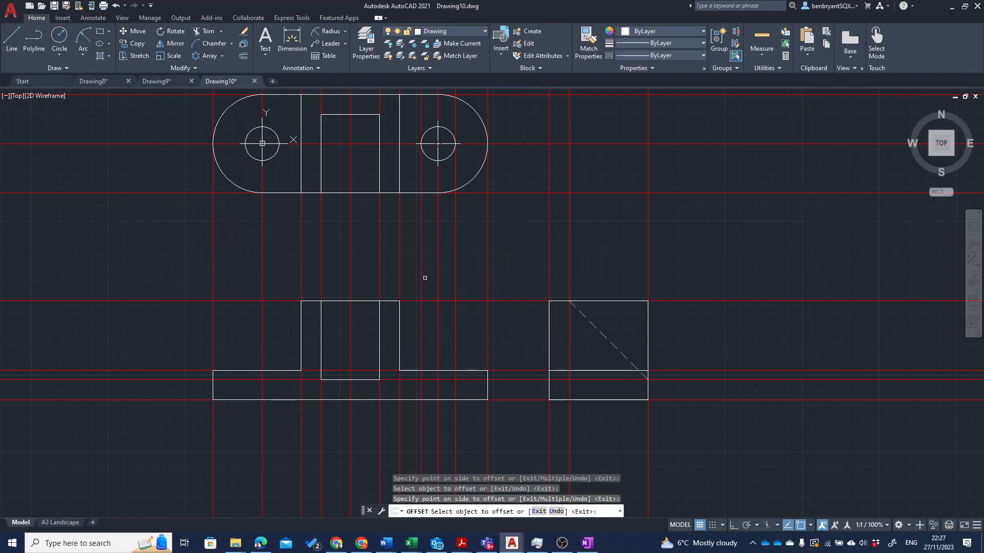
On the Construction layer, draw a vertical construction line through the midpoint of the side view's top edge.
{"action": "middle_click_drag", "start_coordinate": [482, 403], "coordinate": [475, 365]}
{"action": "scroll", "coordinate": [475, 365], "scroll_direction": "up", "scroll_amount": 2}
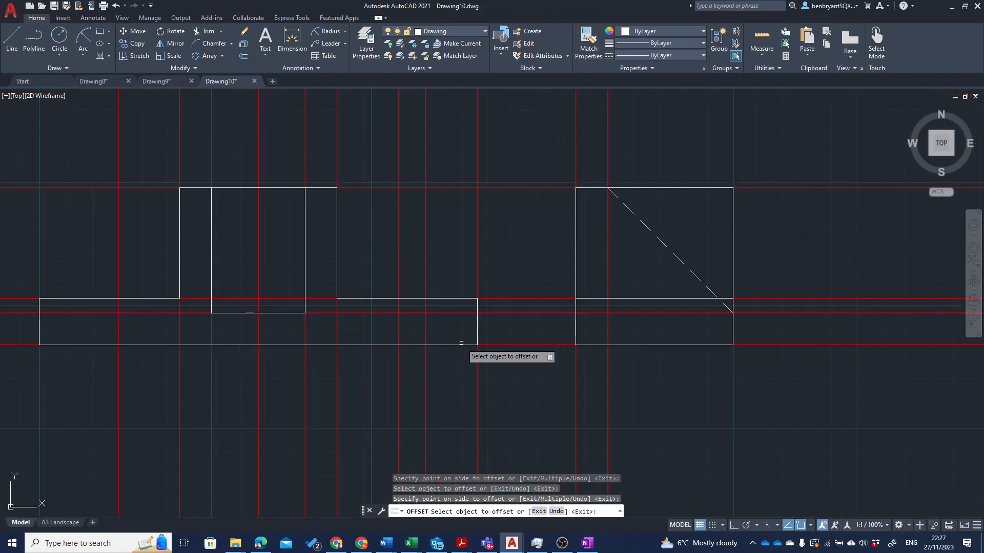
{"action": "middle_click_drag", "start_coordinate": [604, 355], "coordinate": [569, 364]}
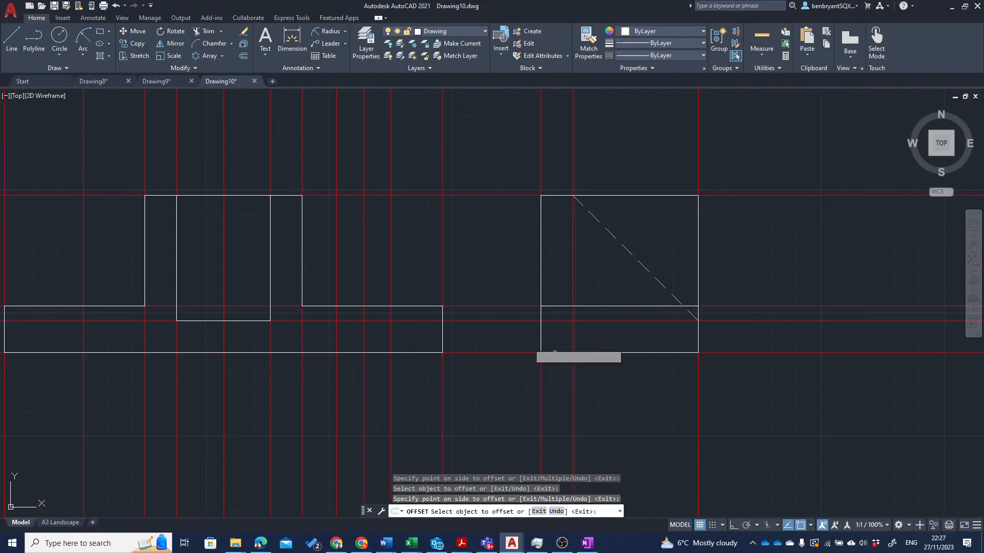
{"action": "left_click", "coordinate": [451, 33]}
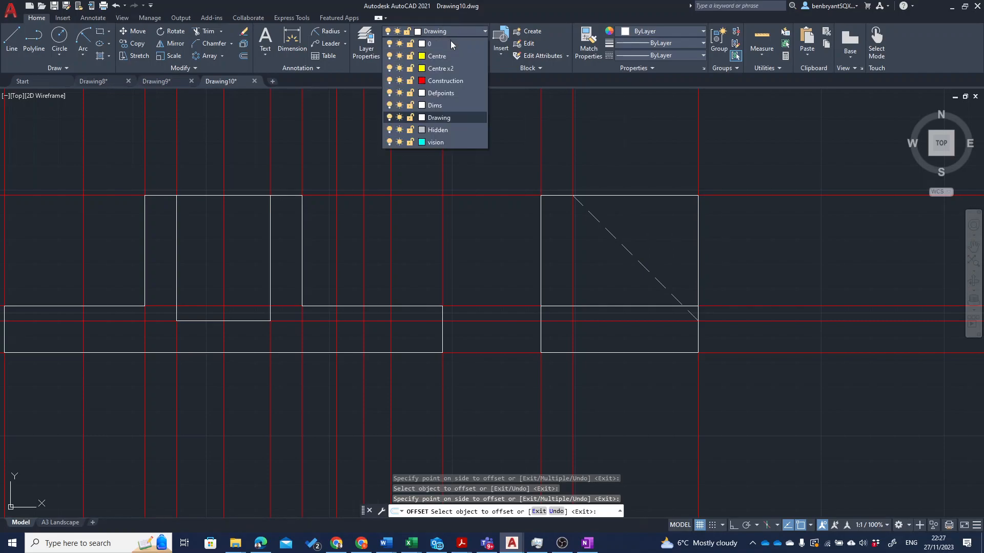
{"action": "left_click", "coordinate": [453, 81]}
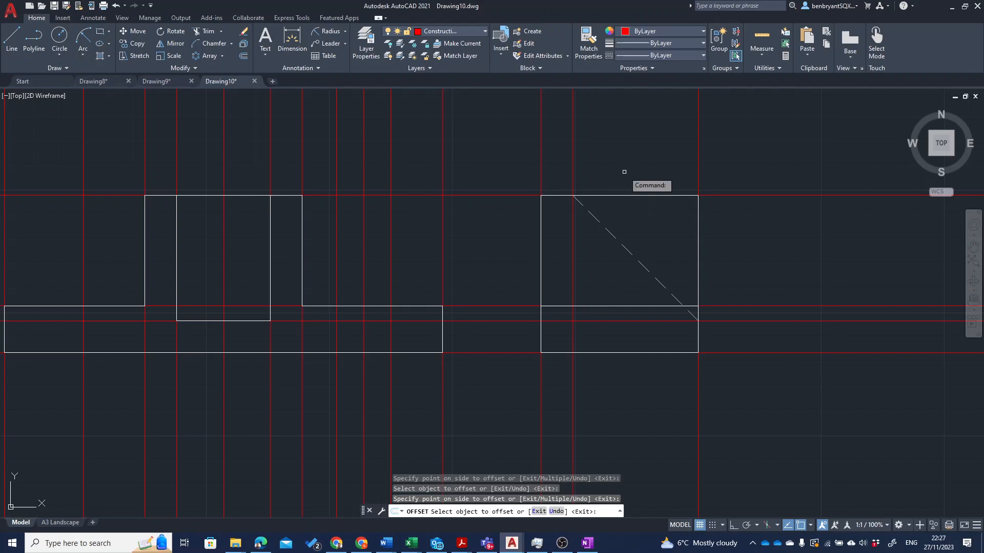
{"action": "key", "text": "Escape"}
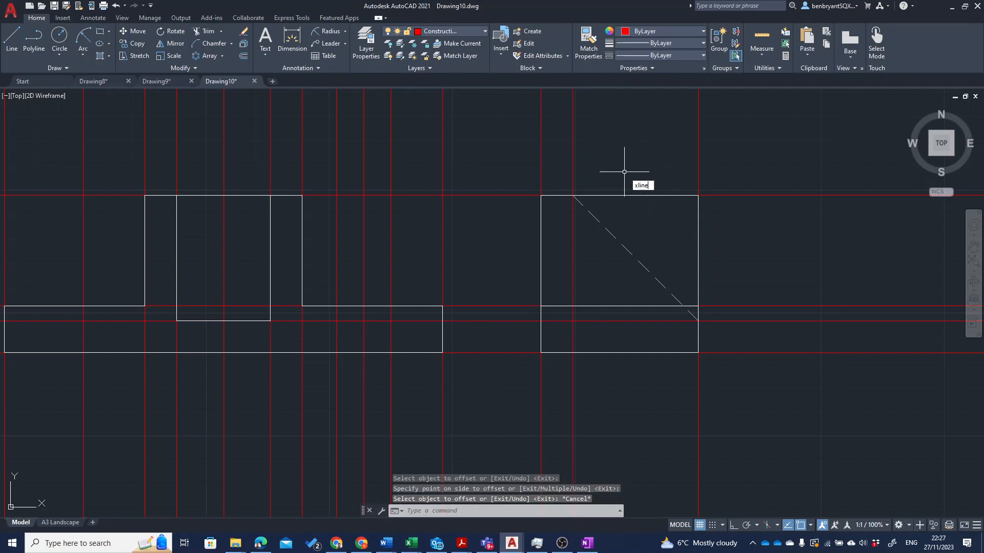
{"action": "key", "text": "Return"}
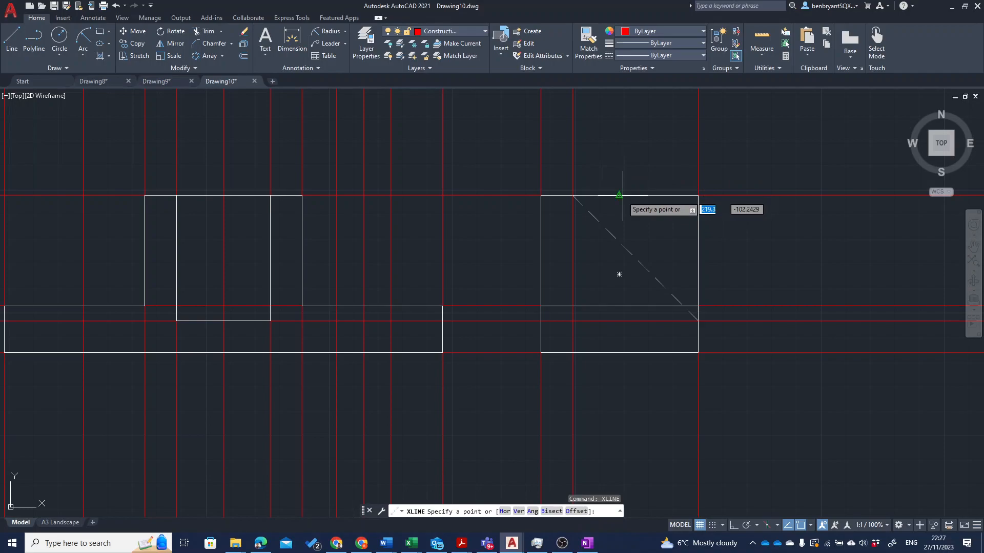
{"action": "left_click", "coordinate": [622, 195]}
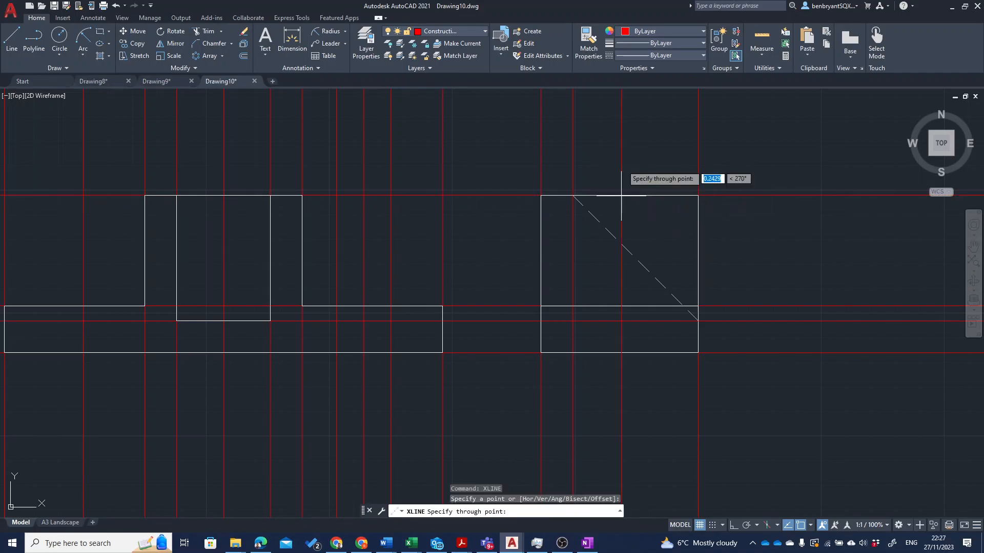
{"action": "left_click", "coordinate": [621, 148]}
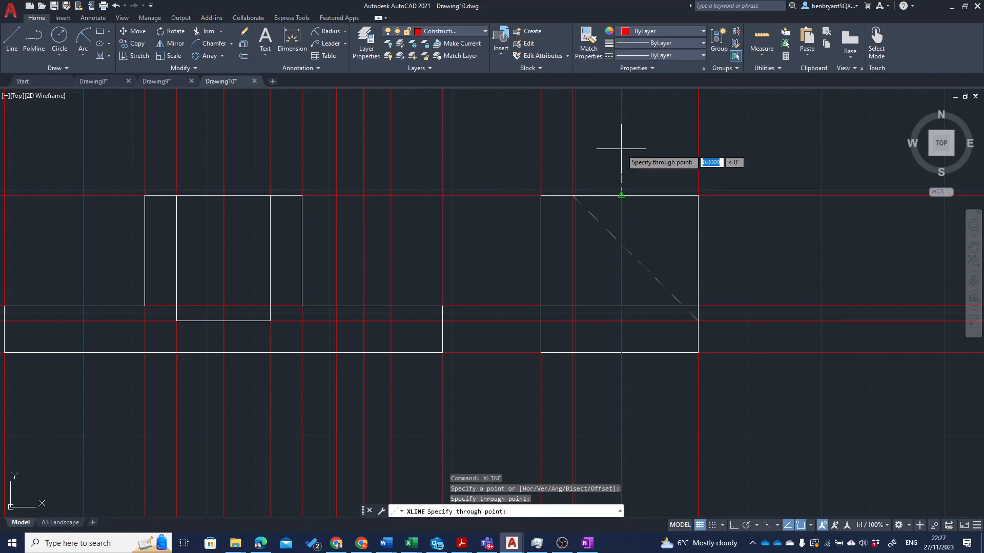
{"action": "key", "text": "Return"}
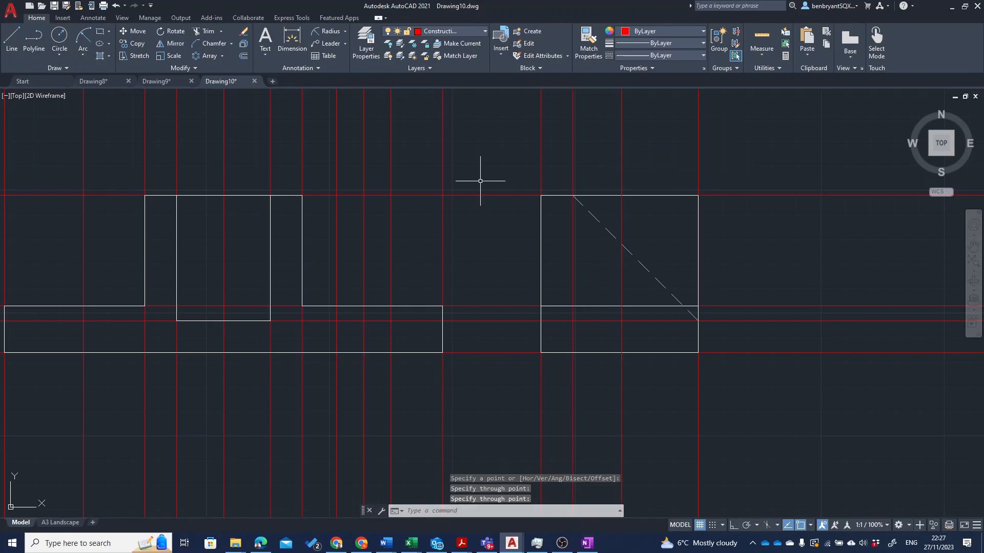
On the Hidden layer, draw the right hole's left edge in the front view, from the base's top surface to its bottom line.
{"action": "left_click", "coordinate": [451, 32]}
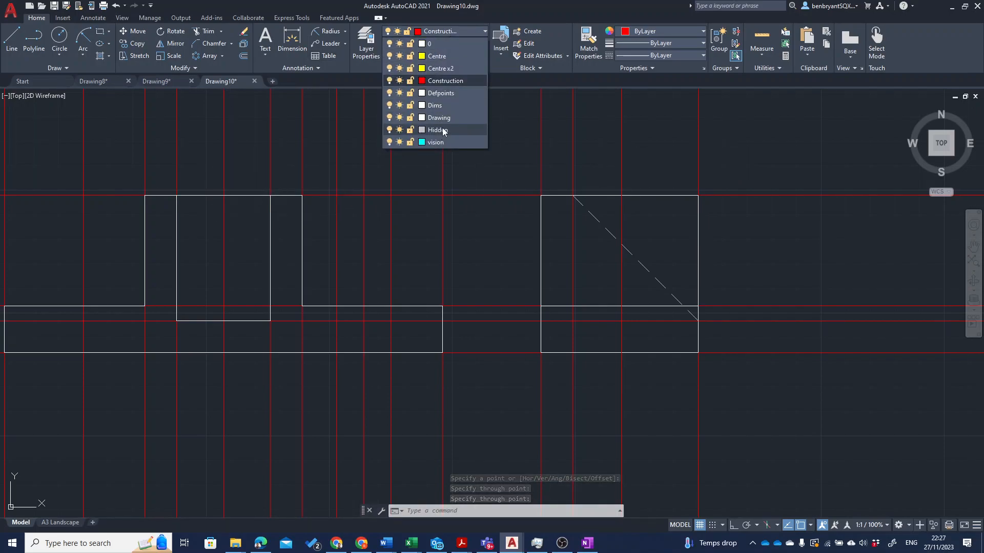
{"action": "left_click", "coordinate": [438, 130]}
{"action": "left_click", "coordinate": [11, 41]}
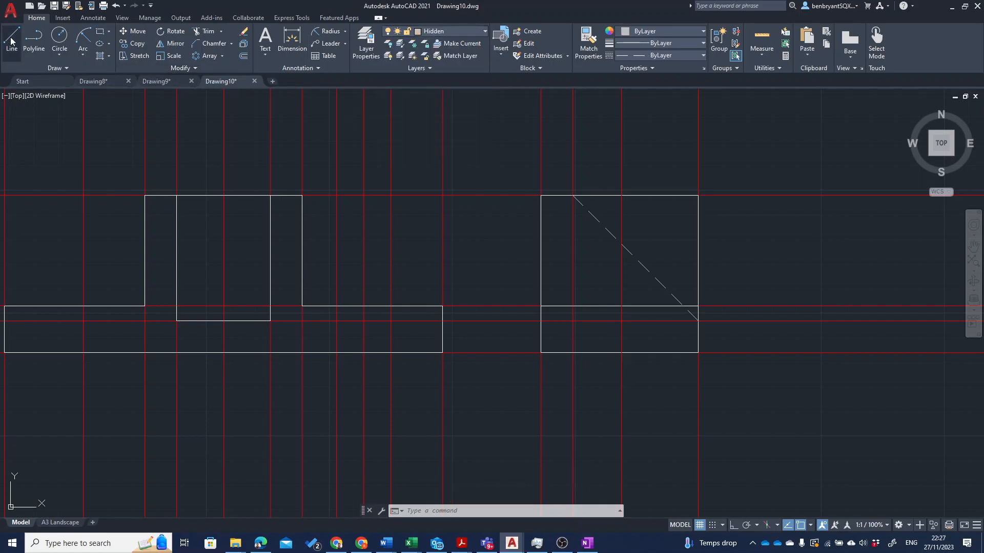
{"action": "scroll", "coordinate": [380, 315], "scroll_direction": "up", "scroll_amount": 4}
{"action": "scroll", "coordinate": [382, 421], "scroll_direction": "up", "scroll_amount": 2}
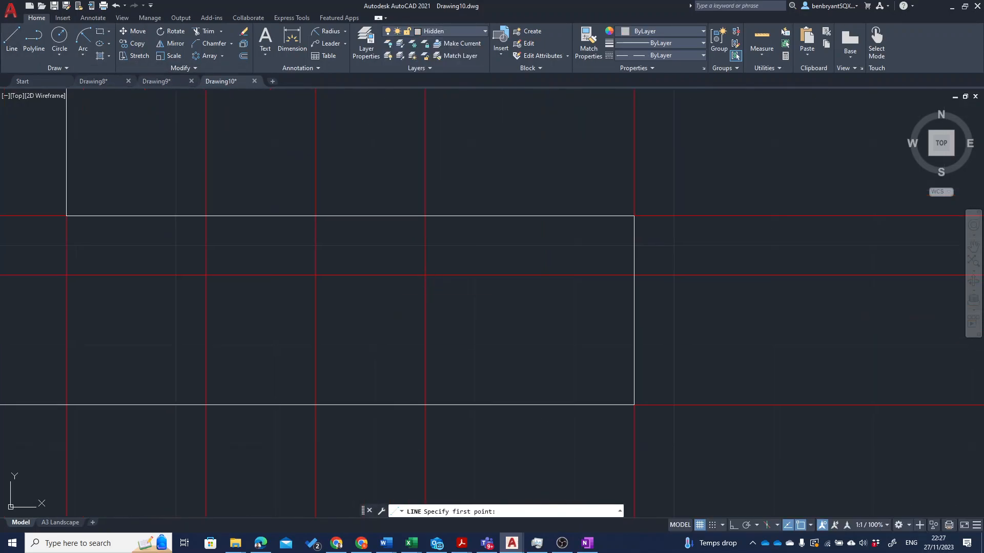
{"action": "left_click", "coordinate": [206, 216]}
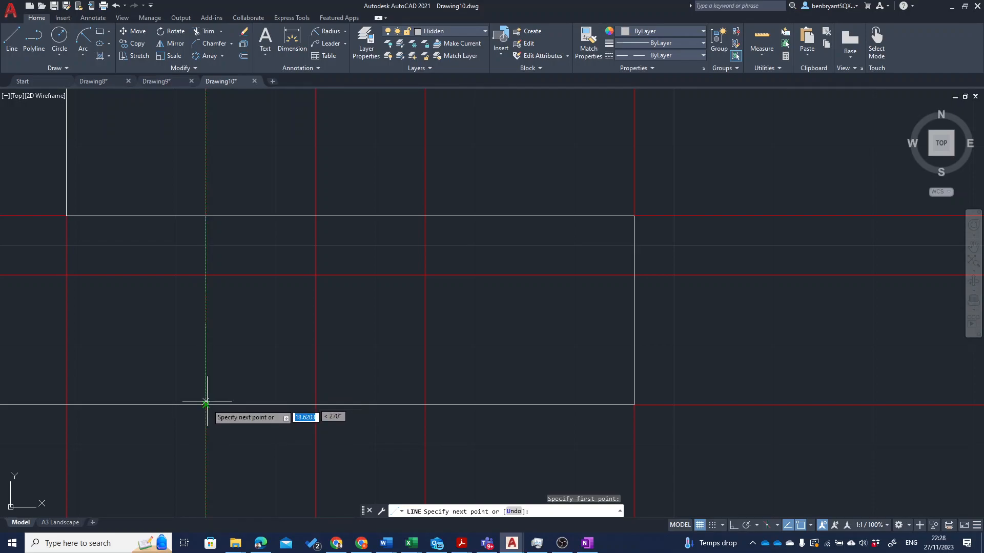
{"action": "left_click", "coordinate": [206, 405]}
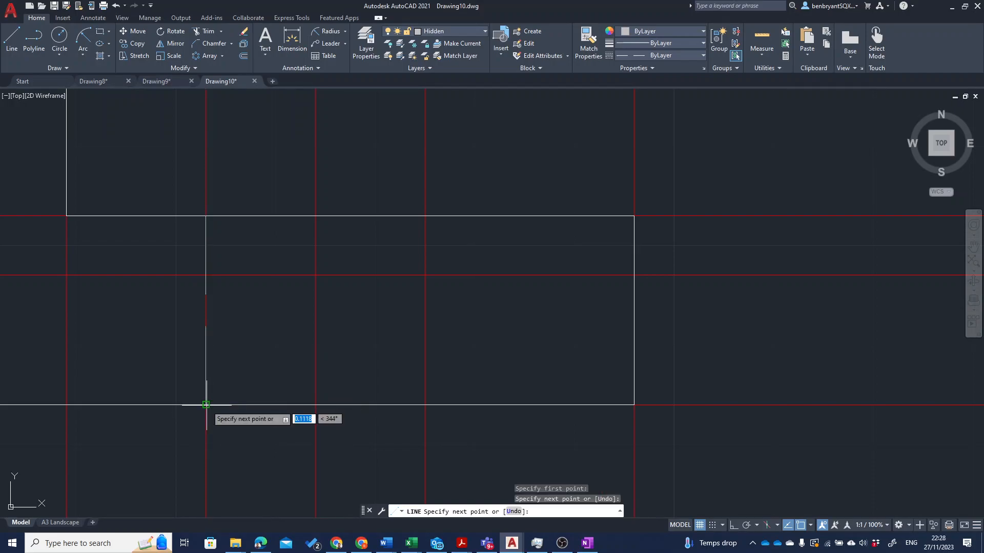
{"action": "key", "text": "Return"}
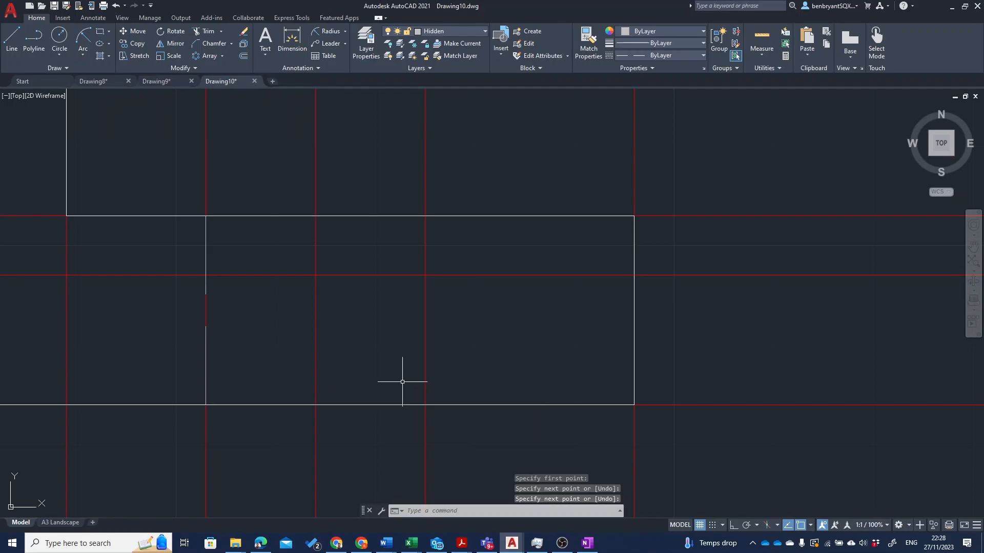
Draw the right hole's other hidden edge along the right offset line, from the base's bottom line to its top surface.
{"action": "key", "text": "Return"}
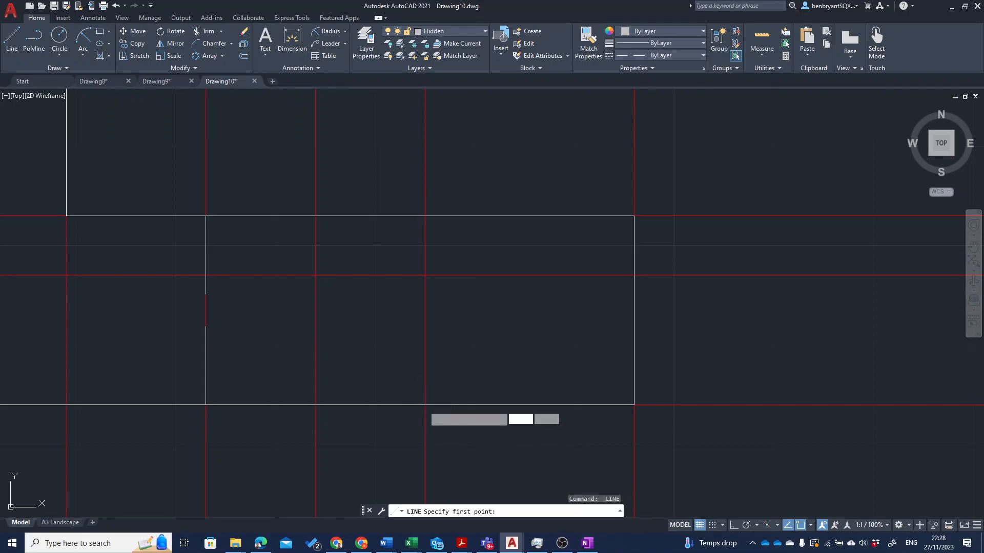
{"action": "left_click", "coordinate": [425, 405]}
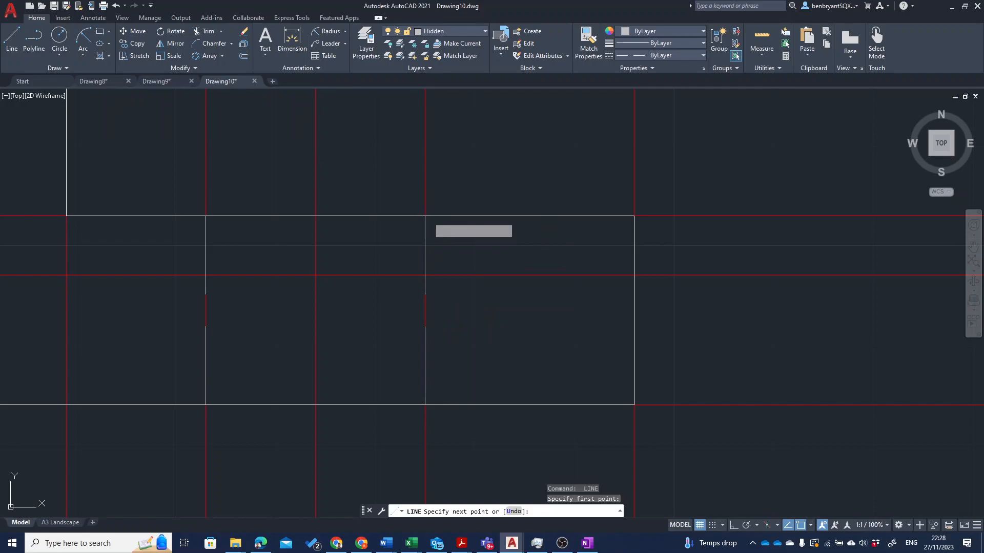
{"action": "left_click", "coordinate": [425, 216]}
{"action": "key", "text": "Escape"}
{"action": "scroll", "coordinate": [525, 364], "scroll_direction": "down", "scroll_amount": 2}
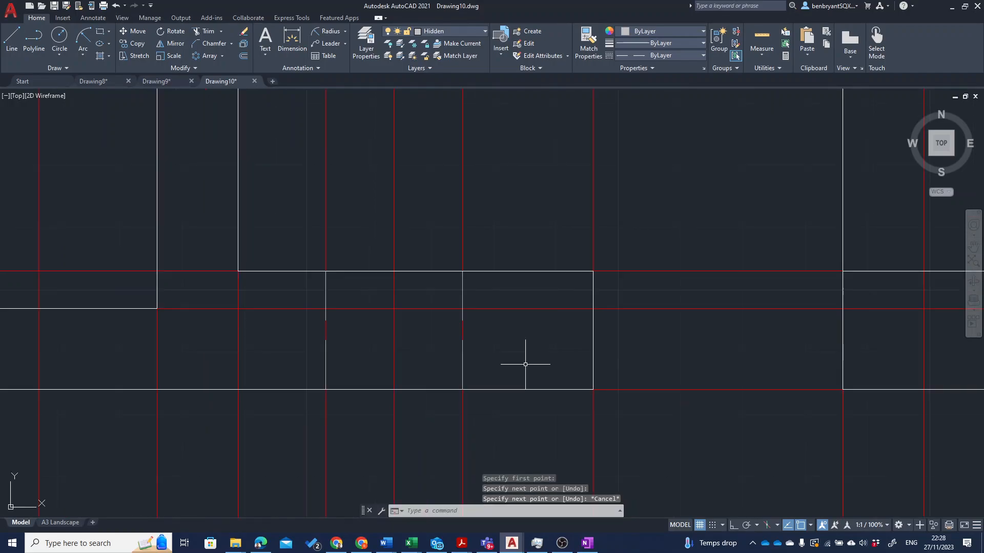
{"action": "middle_click_drag", "start_coordinate": [523, 362], "coordinate": [517, 323]}
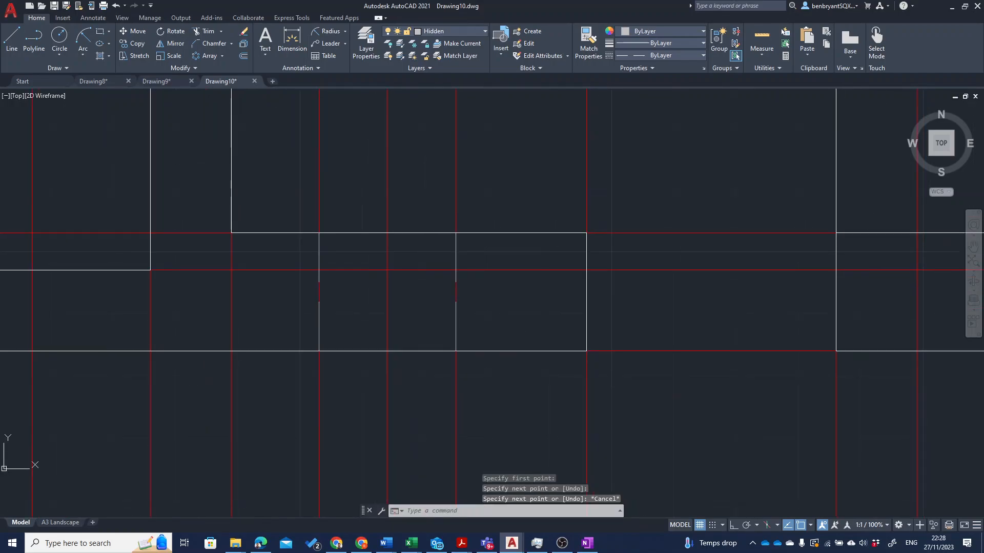
Change the Hidden layer's colour to magenta in the layer properties.
{"action": "left_click", "coordinate": [378, 49]}
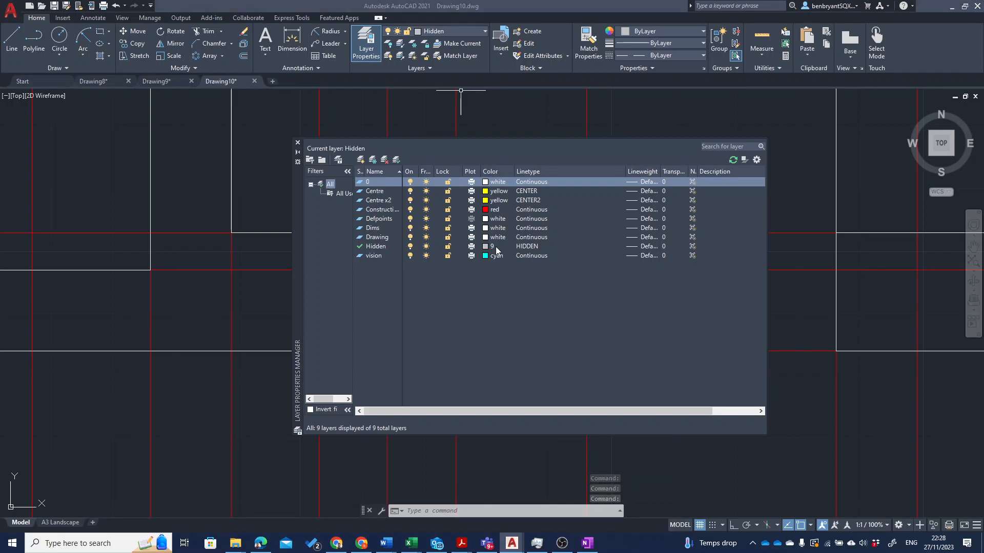
{"action": "left_click", "coordinate": [486, 247]}
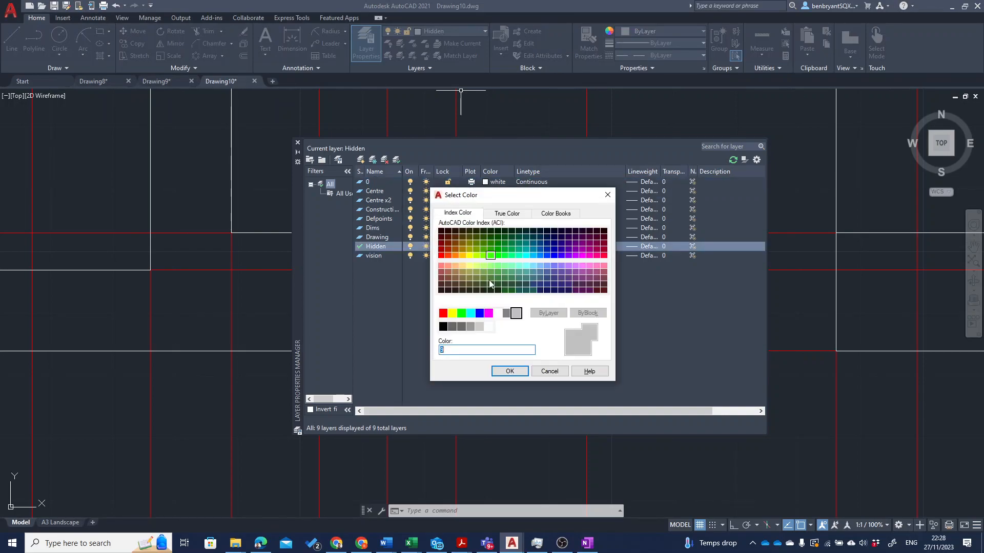
{"action": "left_click", "coordinate": [489, 315]}
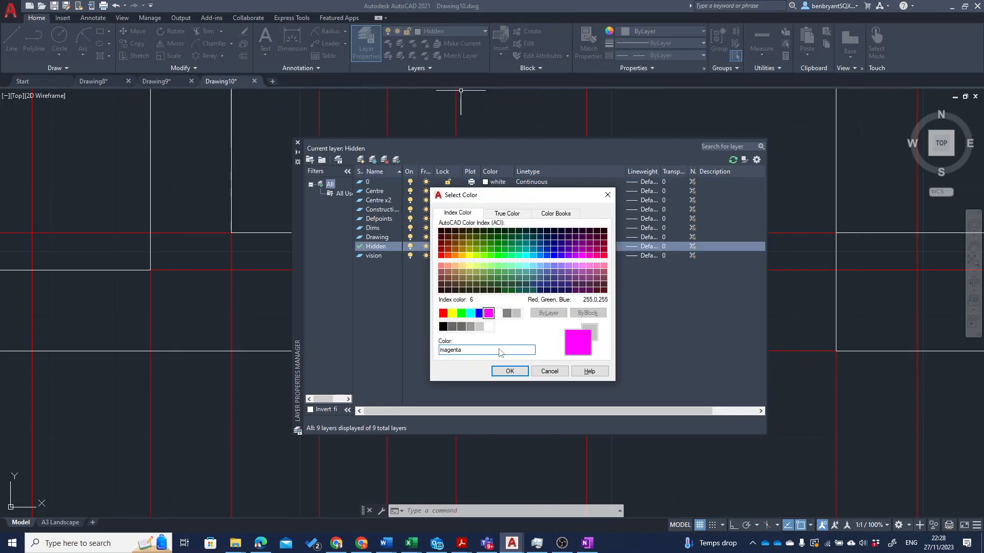
{"action": "left_click", "coordinate": [508, 376]}
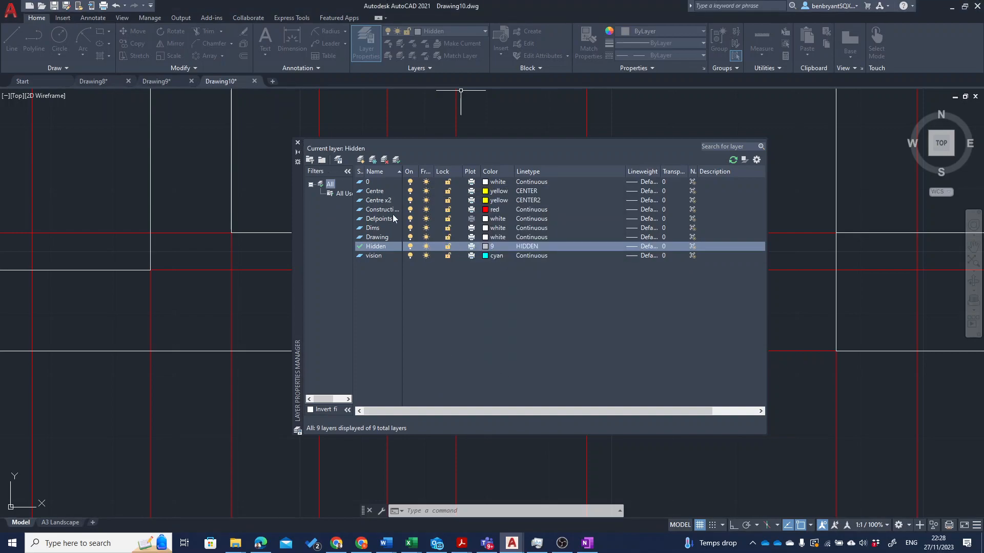
{"action": "key", "text": "Escape"}
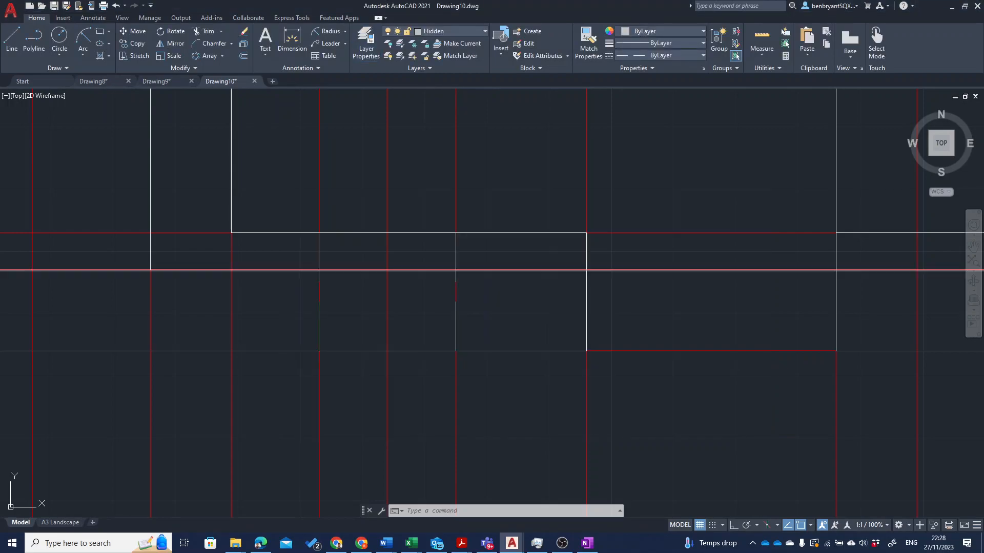
Copy the right hole's two hidden edges in the front view to the left hole, using the holes' vertical centre construction lines as reference.
{"action": "scroll", "coordinate": [489, 281], "scroll_direction": "down", "scroll_amount": 3}
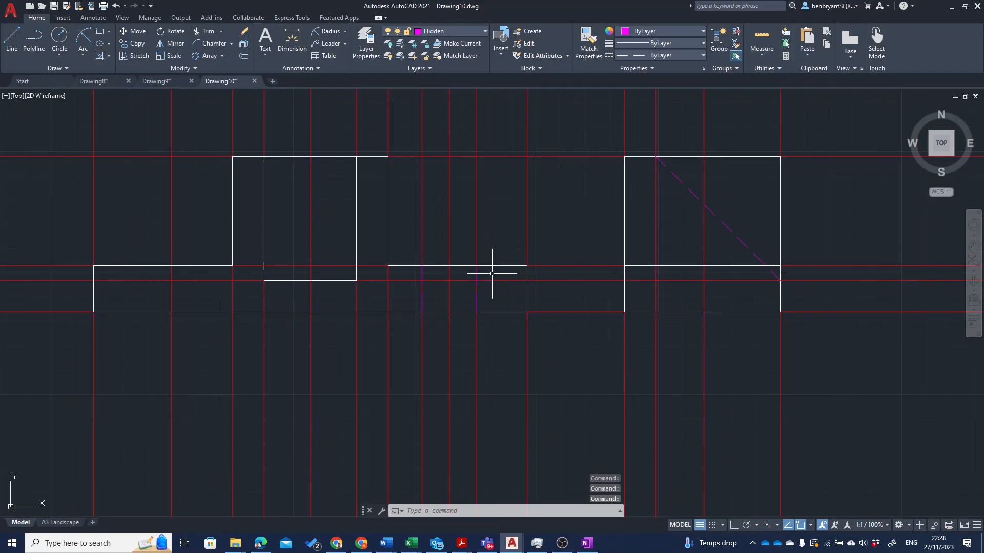
{"action": "key", "text": "Return"}
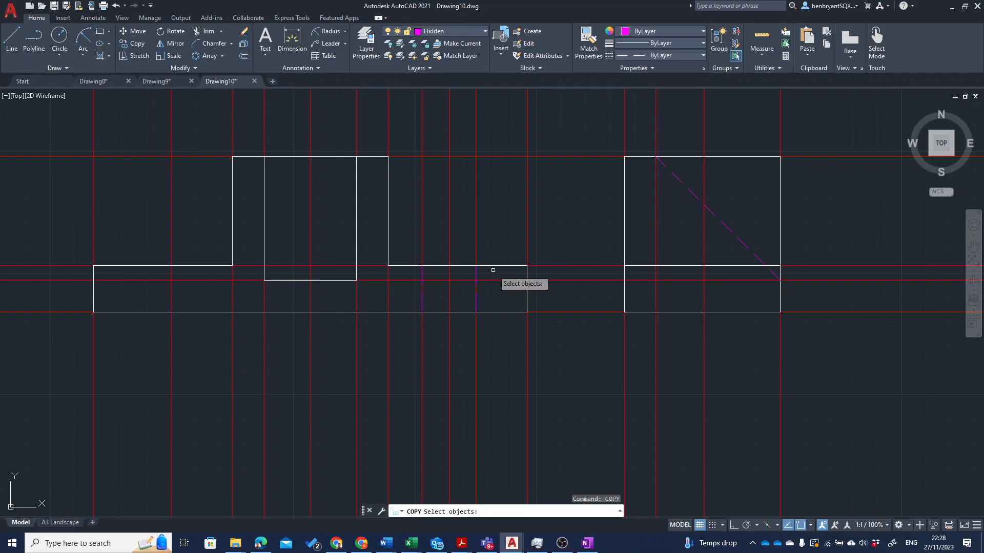
{"action": "left_click", "coordinate": [474, 291]}
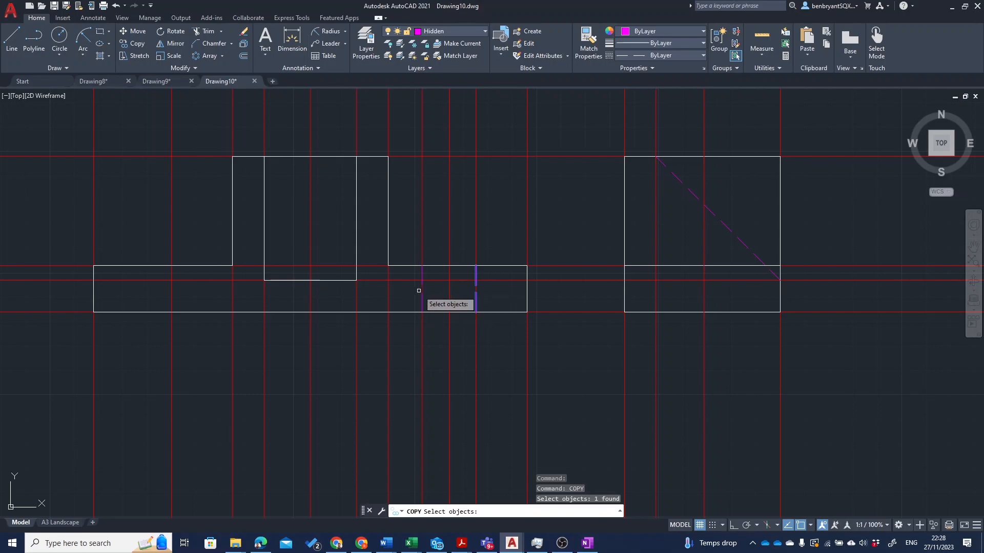
{"action": "left_click", "coordinate": [421, 293]}
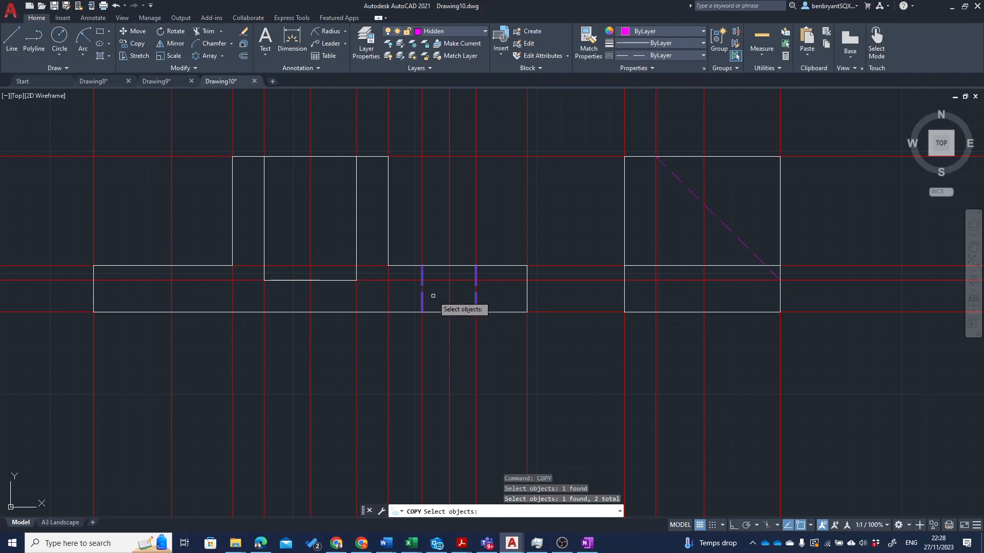
{"action": "key", "text": "Return"}
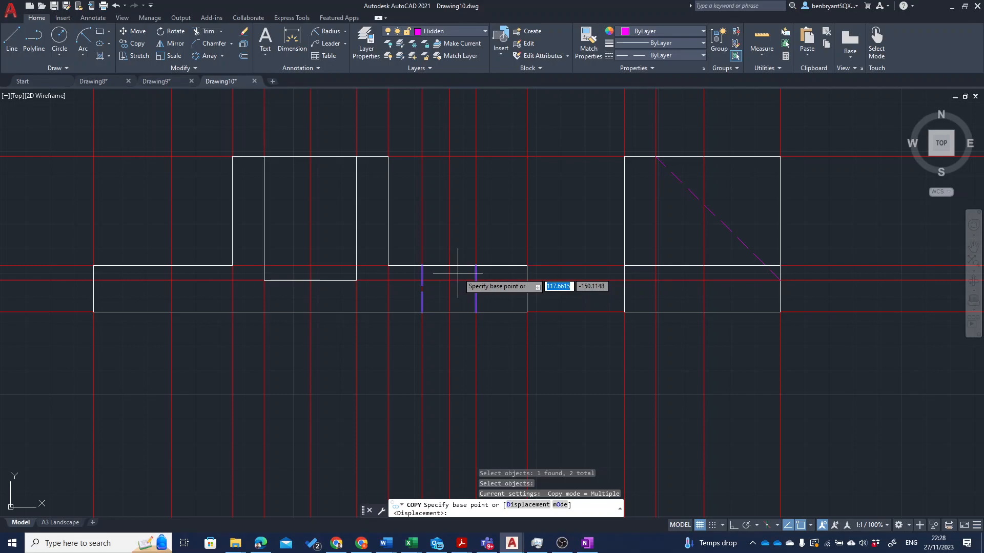
{"action": "scroll", "coordinate": [459, 273], "scroll_direction": "up", "scroll_amount": 2}
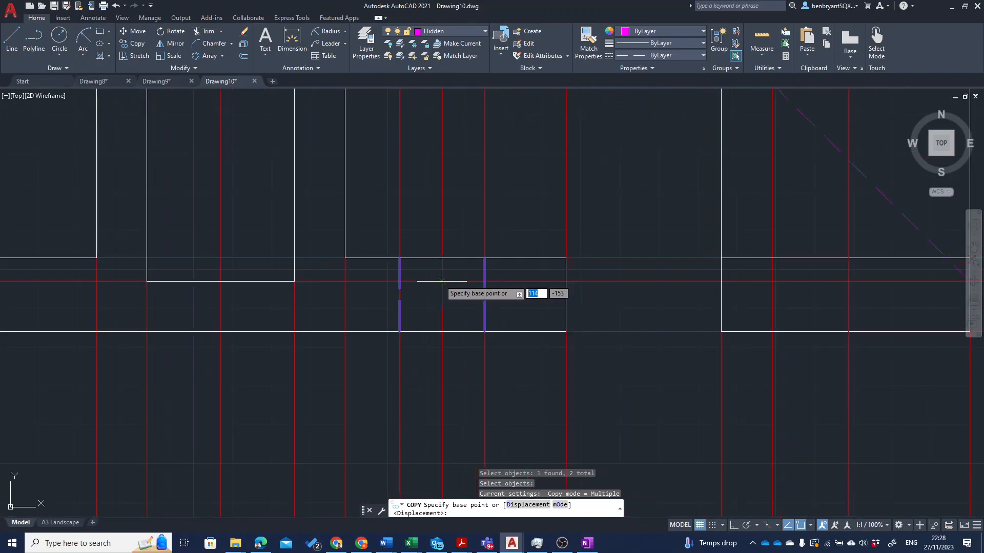
{"action": "left_click", "coordinate": [445, 275]}
{"action": "middle_click_drag", "start_coordinate": [219, 263], "coordinate": [483, 272]}
{"action": "scroll", "coordinate": [483, 272], "scroll_direction": "down", "scroll_amount": 2}
{"action": "scroll", "coordinate": [343, 305], "scroll_direction": "down", "scroll_amount": 2}
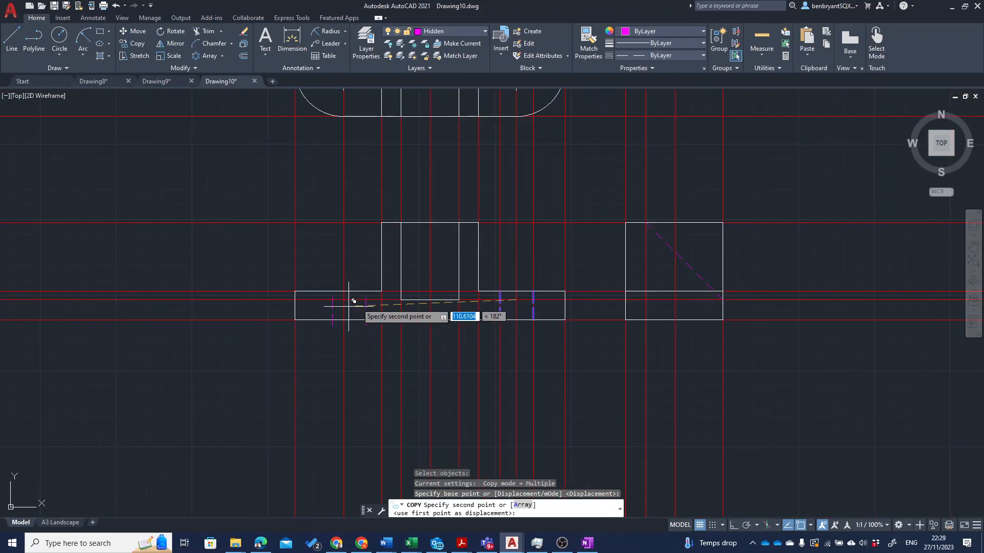
{"action": "scroll", "coordinate": [347, 332], "scroll_direction": "up", "scroll_amount": 2}
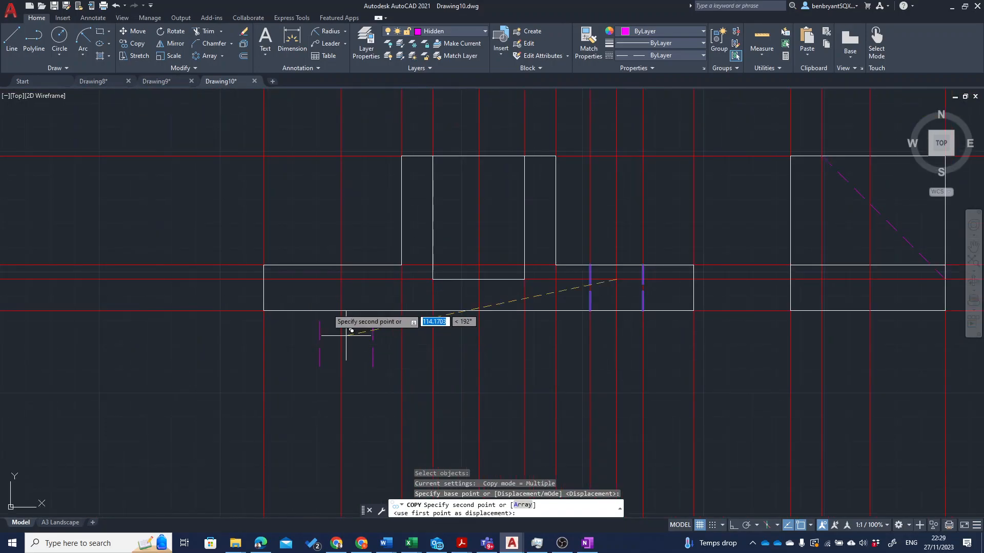
{"action": "left_click", "coordinate": [340, 280]}
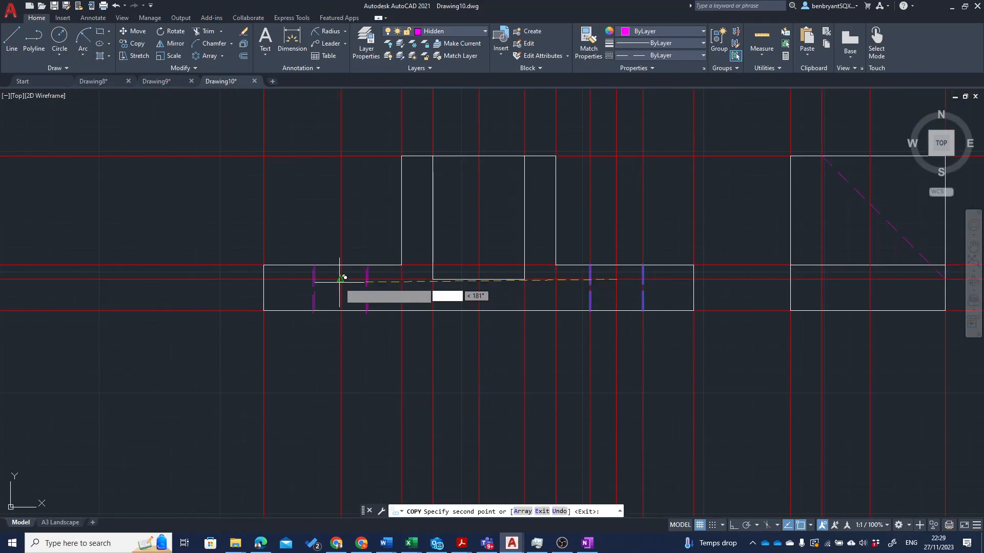
Place another copy of the two hidden hole edges in the side view's base, centred on its vertical construction line.
{"action": "middle_click_drag", "start_coordinate": [625, 341], "coordinate": [282, 365]}
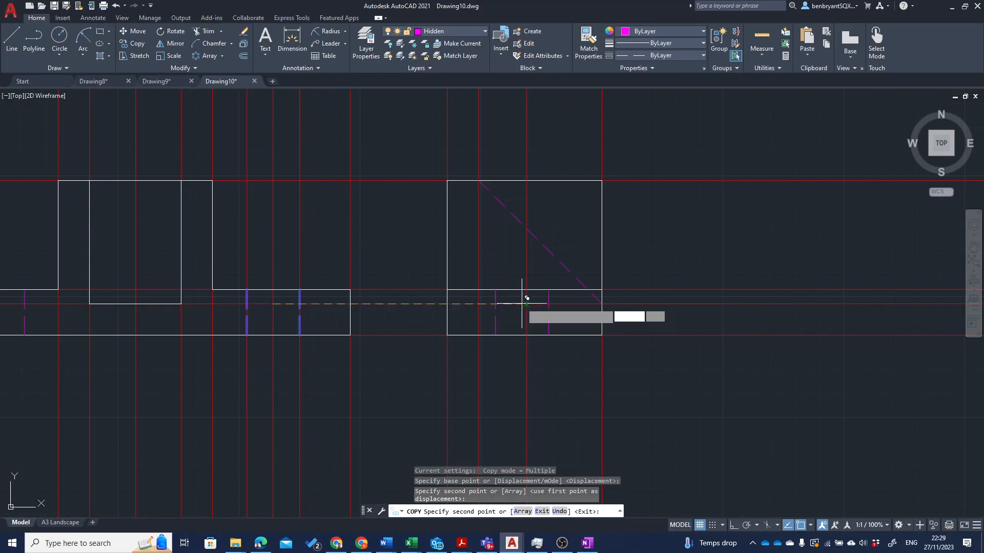
{"action": "left_click", "coordinate": [527, 304]}
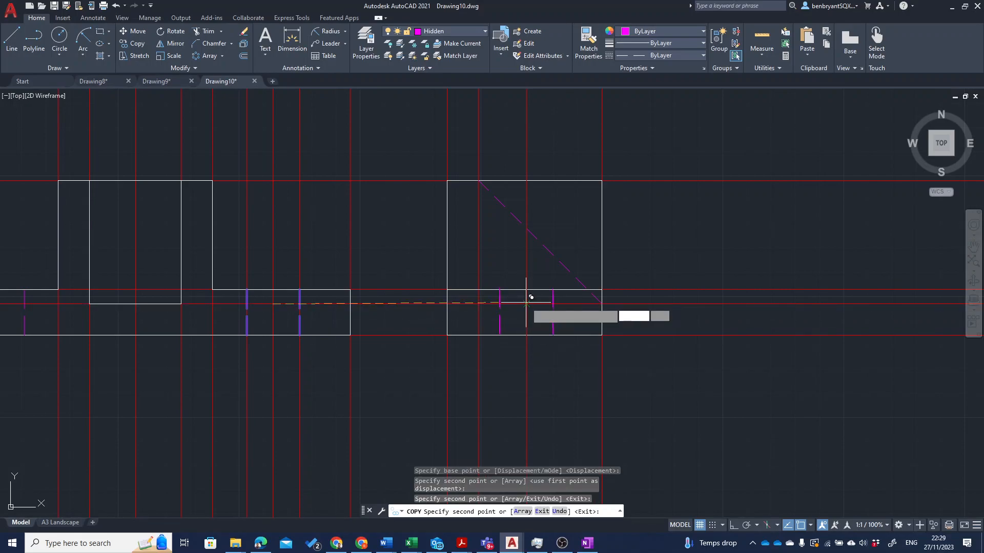
{"action": "scroll", "coordinate": [570, 363], "scroll_direction": "down", "scroll_amount": 3}
{"action": "key", "text": "Escape"}
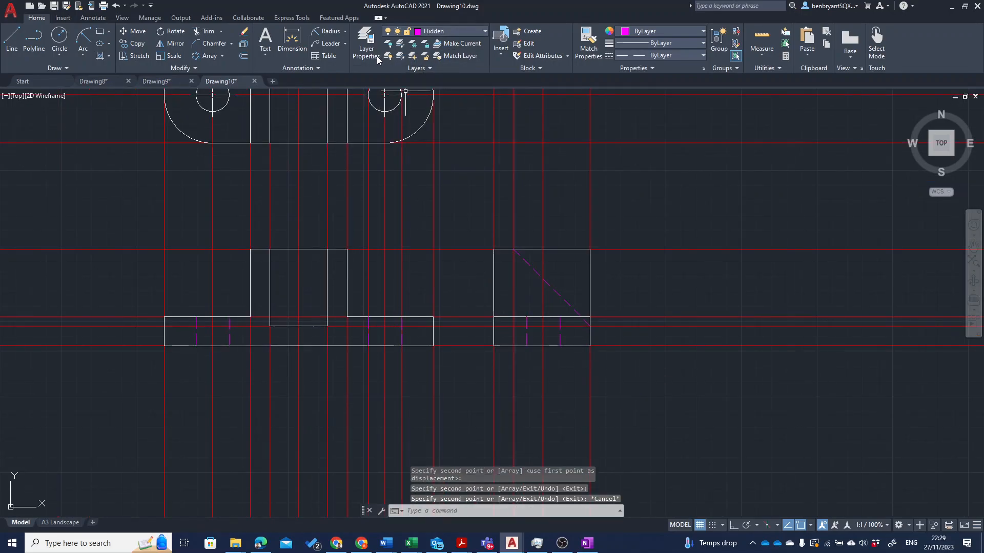
Turn off the Construction layer.
{"action": "left_click", "coordinate": [436, 32]}
{"action": "left_click", "coordinate": [388, 81]}
{"action": "mouse_move", "coordinate": [446, 225]}
{"action": "middle_mouse_down"}
{"action": "mouse_move", "coordinate": [463, 285]}
{"action": "mouse_move", "coordinate": [492, 281]}
{"action": "mouse_move", "coordinate": [466, 259]}
{"action": "mouse_move", "coordinate": [430, 246]}
{"action": "mouse_move", "coordinate": [430, 257]}
{"action": "middle_mouse_up"}
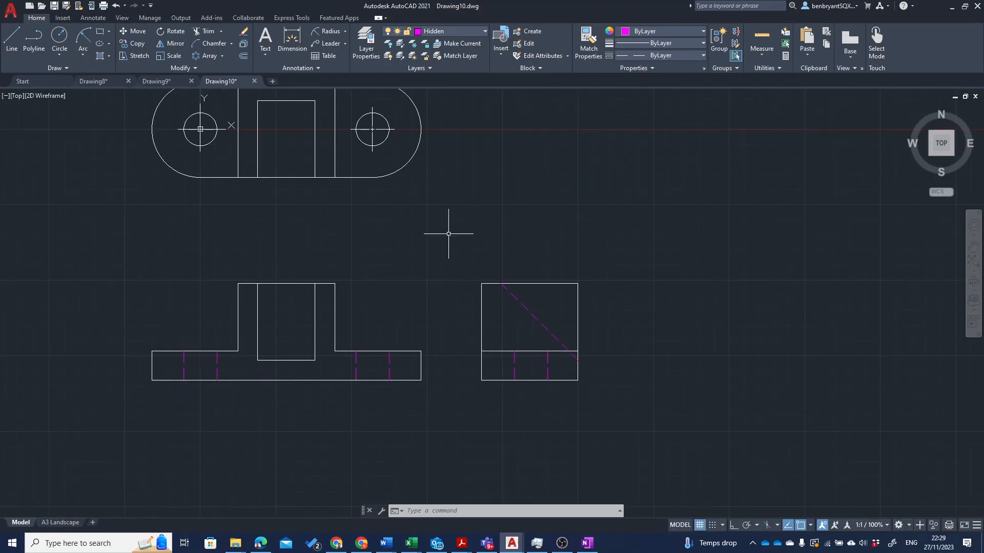
Send the side view's diagonal hidden line and all the hidden hole edges in both views to the back of the draw order.
{"action": "left_click", "coordinate": [533, 315]}
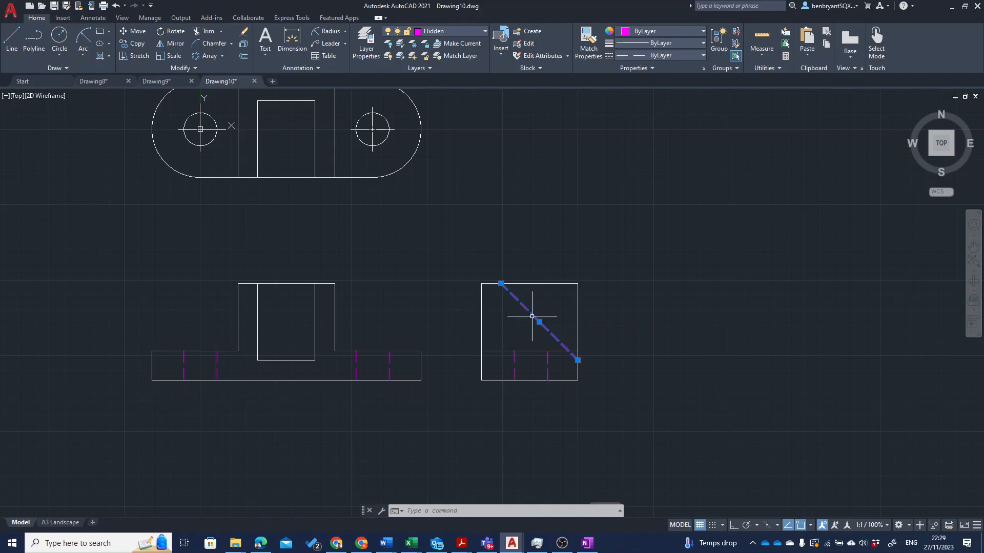
{"action": "left_click", "coordinate": [514, 365]}
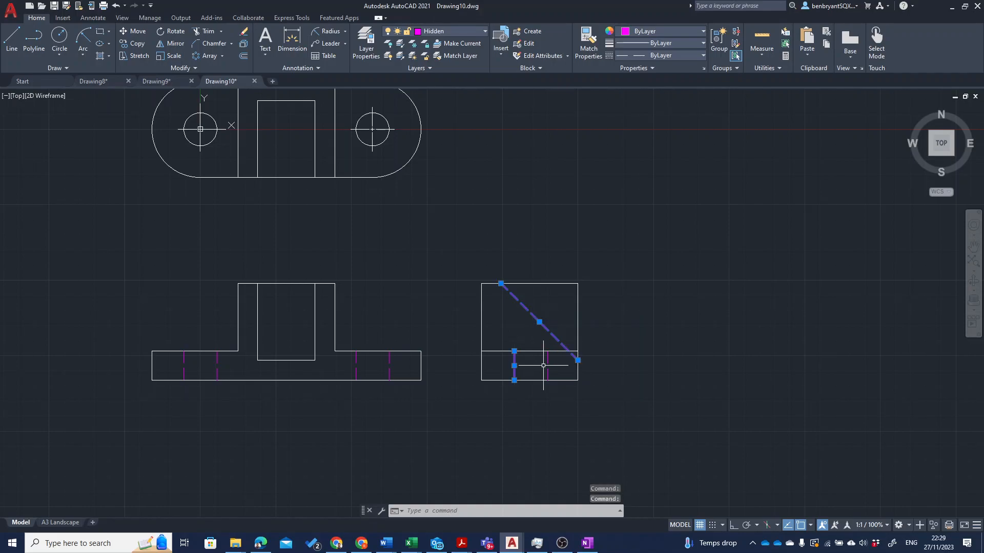
{"action": "left_click", "coordinate": [546, 366]}
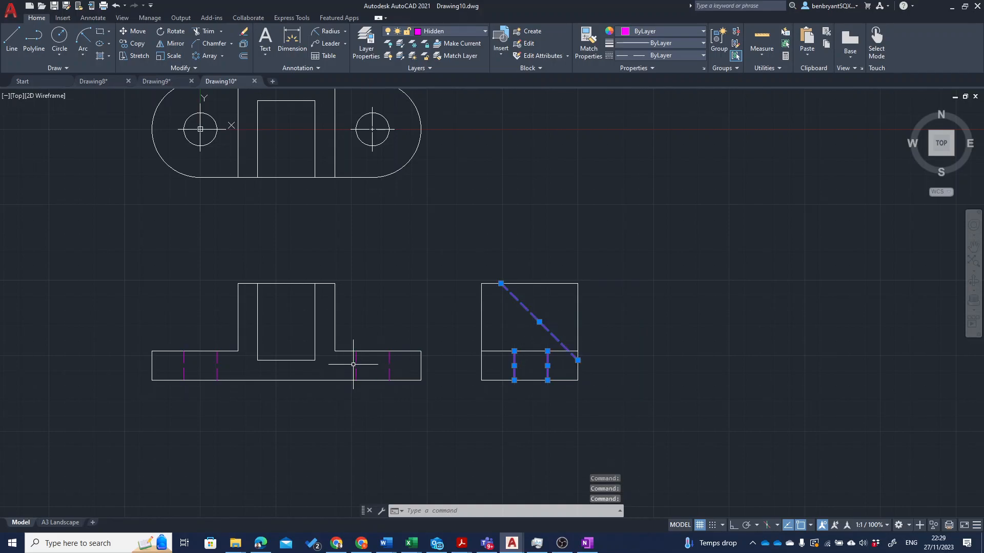
{"action": "mouse_move", "coordinate": [346, 364]}
{"action": "left_mouse_down"}
{"action": "mouse_move", "coordinate": [402, 364]}
{"action": "mouse_move", "coordinate": [349, 361]}
{"action": "left_mouse_up"}
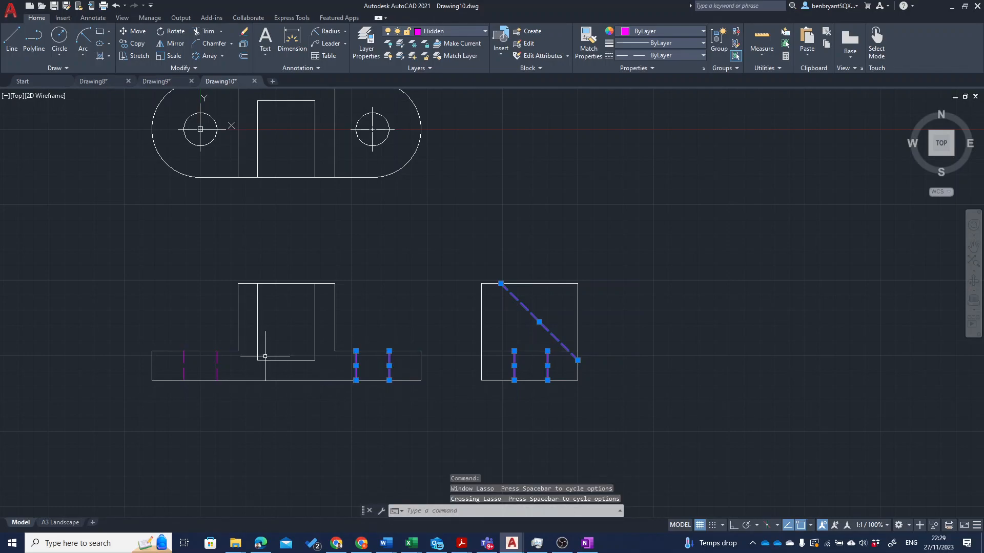
{"action": "left_click_drag", "start_coordinate": [226, 368], "coordinate": [162, 366]}
{"action": "right_click", "coordinate": [162, 366]}
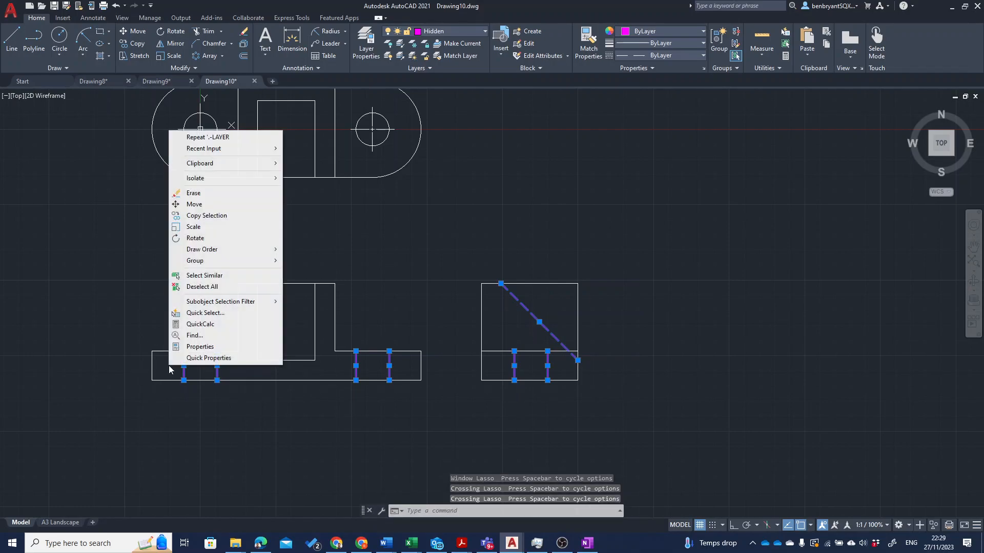
{"action": "mouse_move", "coordinate": [211, 253]}
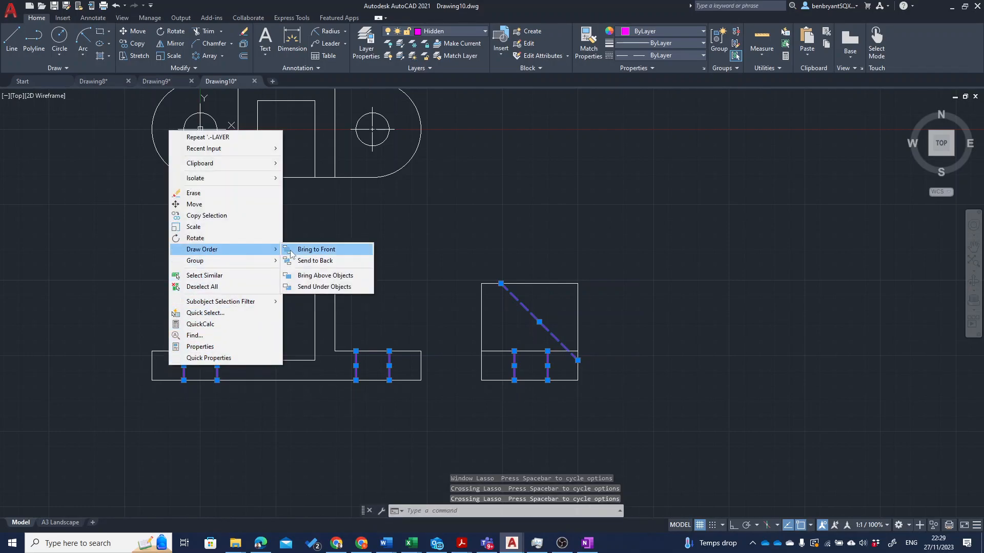
{"action": "left_click", "coordinate": [304, 261]}
{"action": "key", "text": "Escape"}
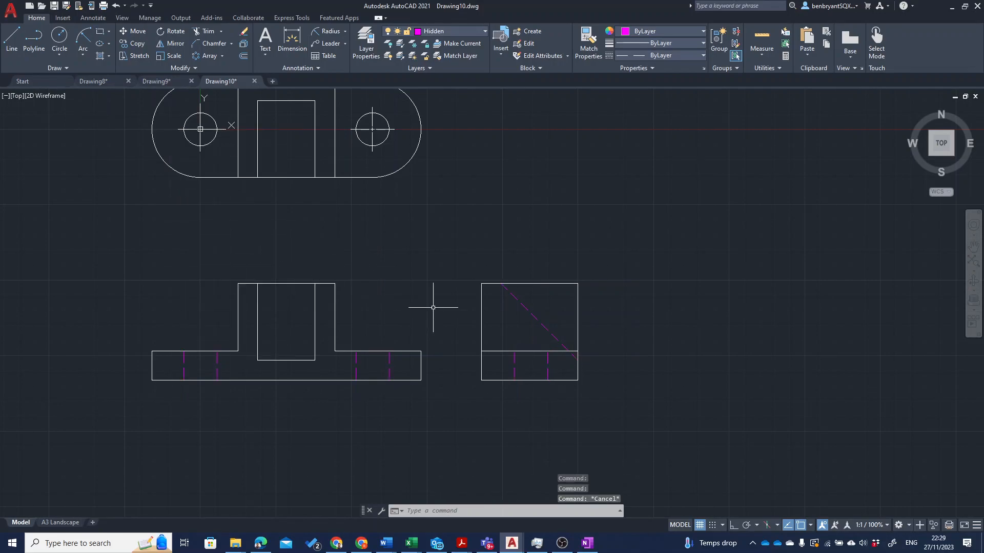
{"action": "mouse_move", "coordinate": [449, 289]}
{"action": "middle_mouse_down"}
{"action": "mouse_move", "coordinate": [457, 321]}
{"action": "mouse_move", "coordinate": [478, 340]}
{"action": "middle_mouse_up"}
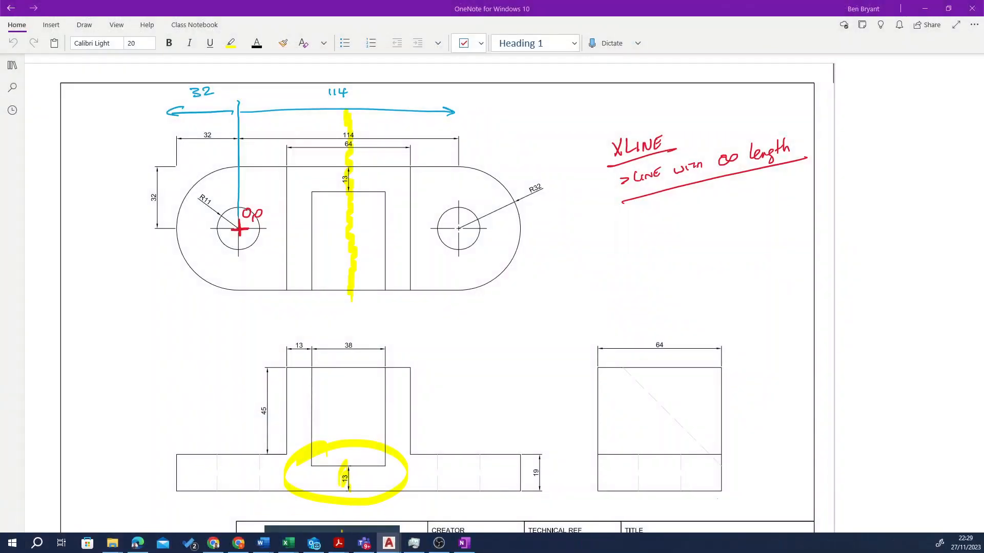